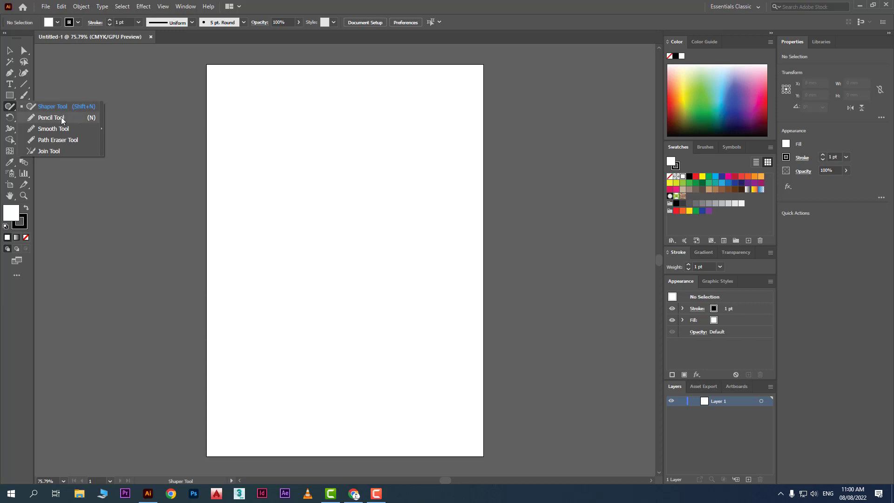
Find the Magnifier app through the Windows search and launch it.
key(v)
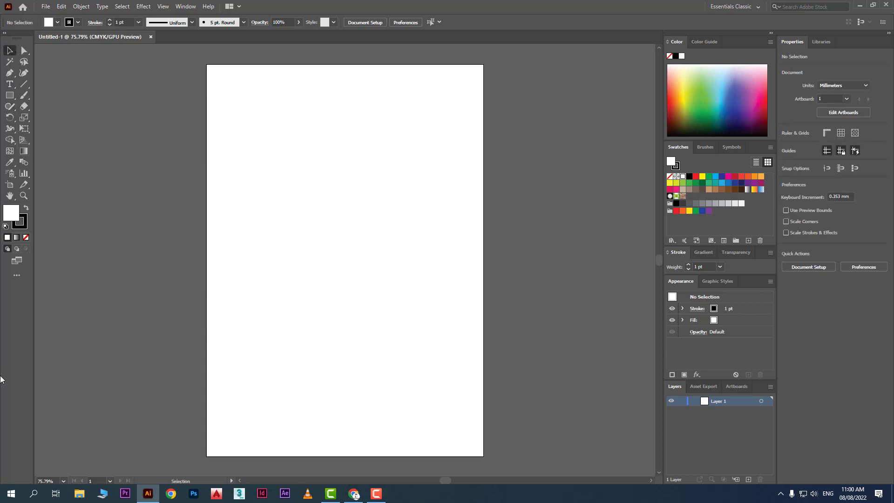
click(35, 495)
text(m)
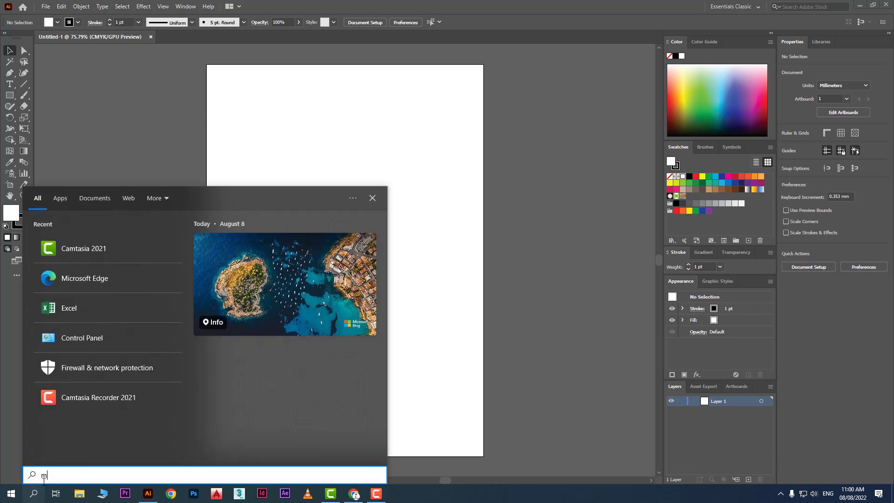
text(ag)
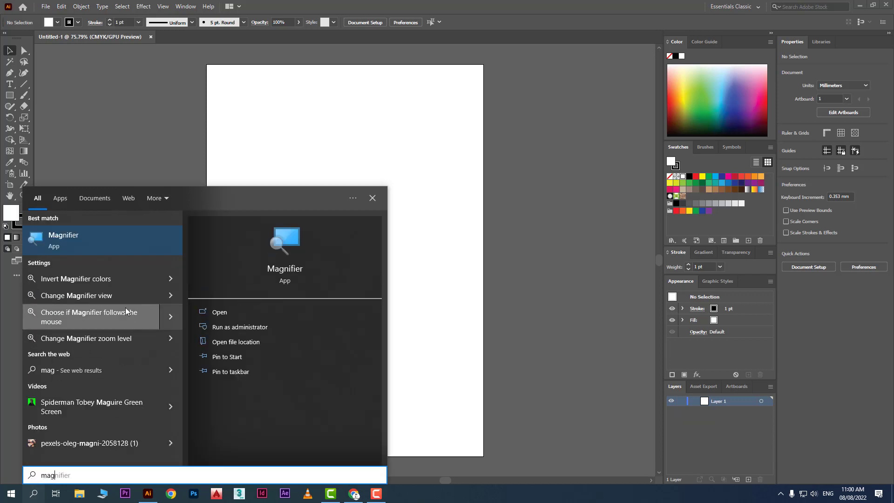
click(104, 235)
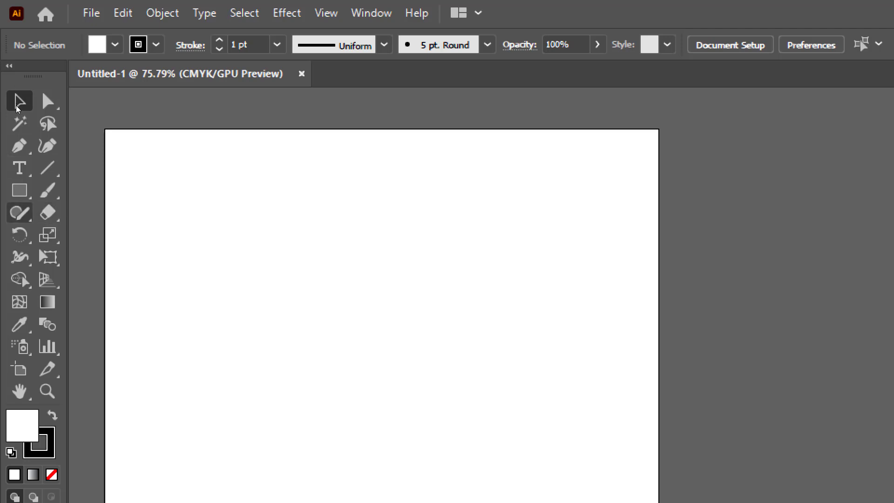
Sketch a square near the artboard's upper-left corner and a circle beside it with the Shaper tool.
click(21, 216)
click(123, 101)
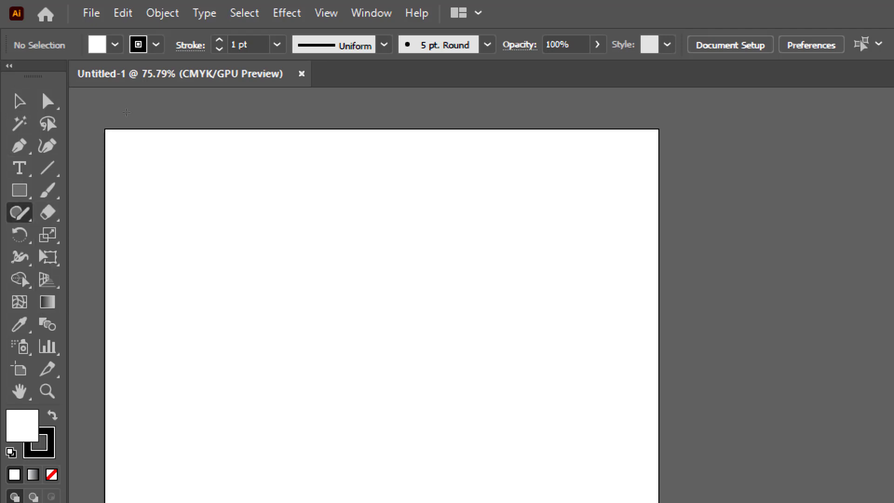
mouse_move(174, 194)
mouse_down()
mouse_move(180, 275)
mouse_move(263, 258)
mouse_move(212, 200)
mouse_move(186, 195)
mouse_move(203, 191)
mouse_up()
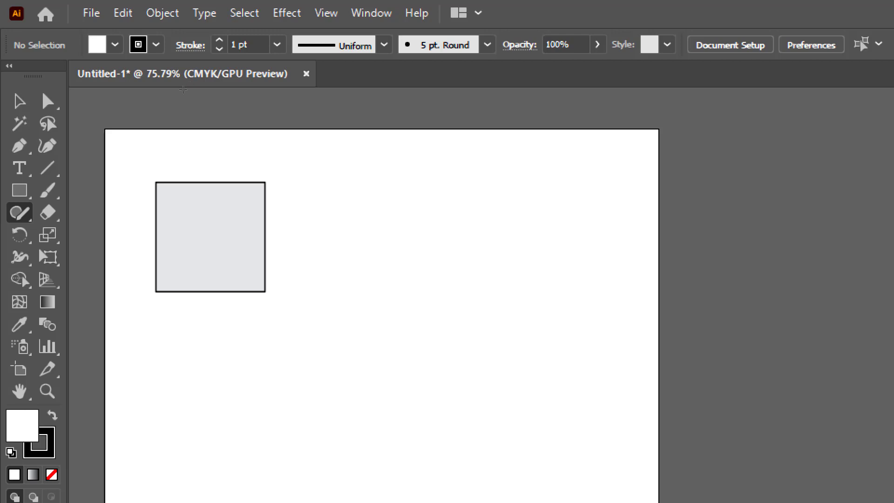
mouse_move(375, 175)
mouse_down()
mouse_move(335, 195)
mouse_move(392, 241)
mouse_move(392, 168)
mouse_move(375, 167)
mouse_up()
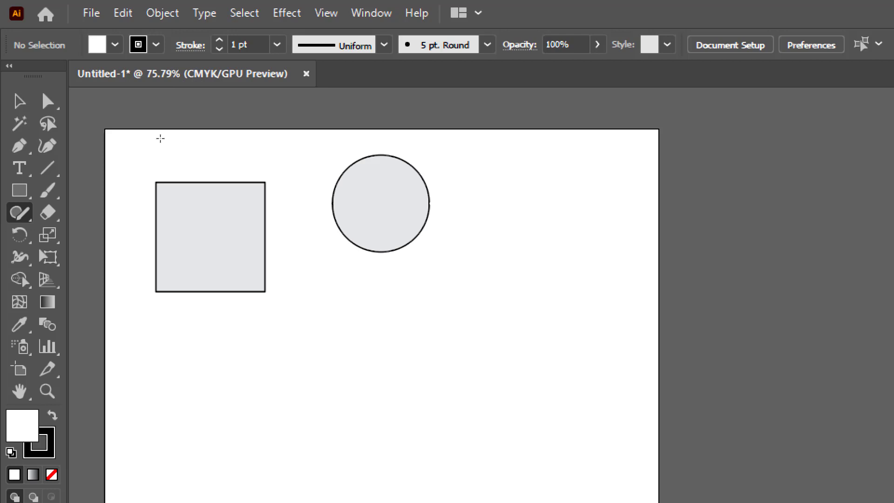
Sketch a triangle below the circle and a hexagon to its right with the Shaper tool.
click(20, 190)
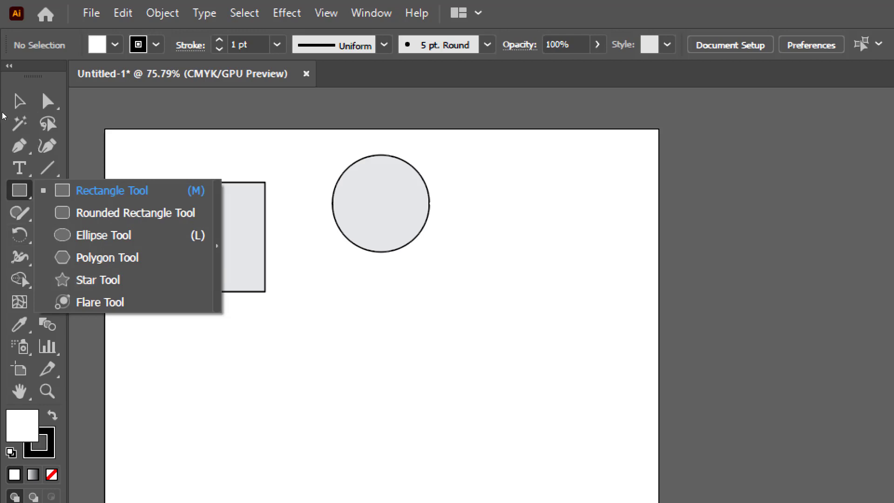
click(16, 213)
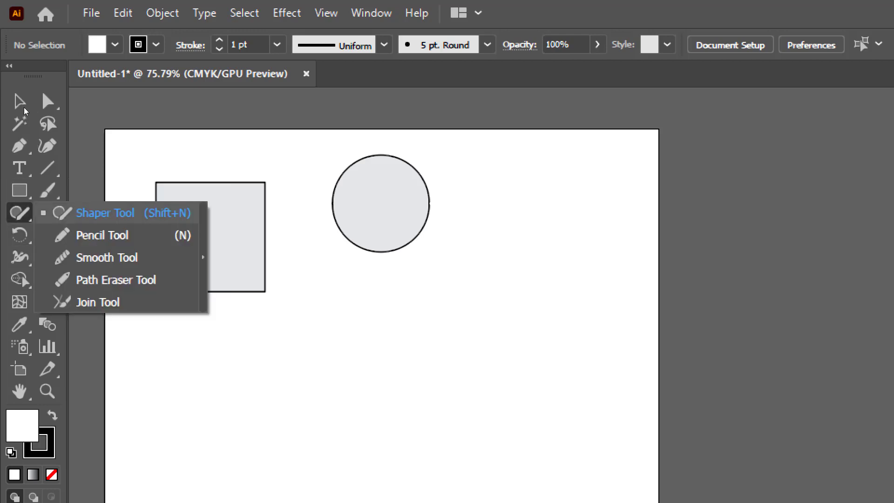
click(104, 212)
mouse_move(360, 300)
mouse_down()
mouse_move(322, 372)
mouse_move(403, 364)
mouse_move(359, 303)
mouse_up()
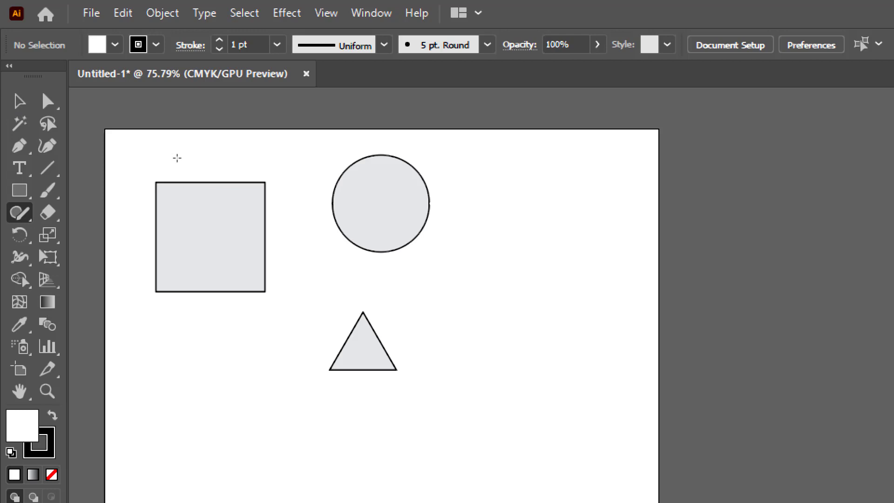
mouse_move(463, 251)
mouse_down()
mouse_move(547, 238)
mouse_move(561, 288)
mouse_move(472, 305)
mouse_move(465, 252)
mouse_up()
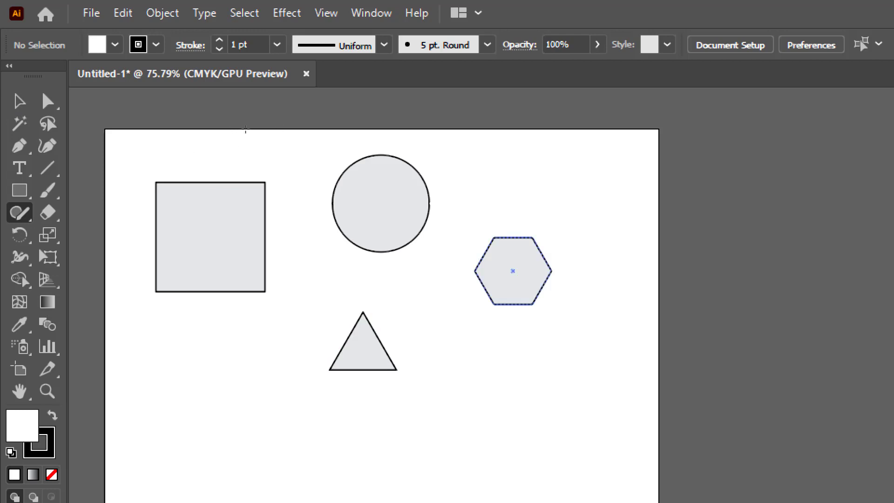
Sketch a smaller circle overlapping the lower part of the existing circle and merge both into one shape with Shaper scribbles.
scroll(169, 146, down, 1)
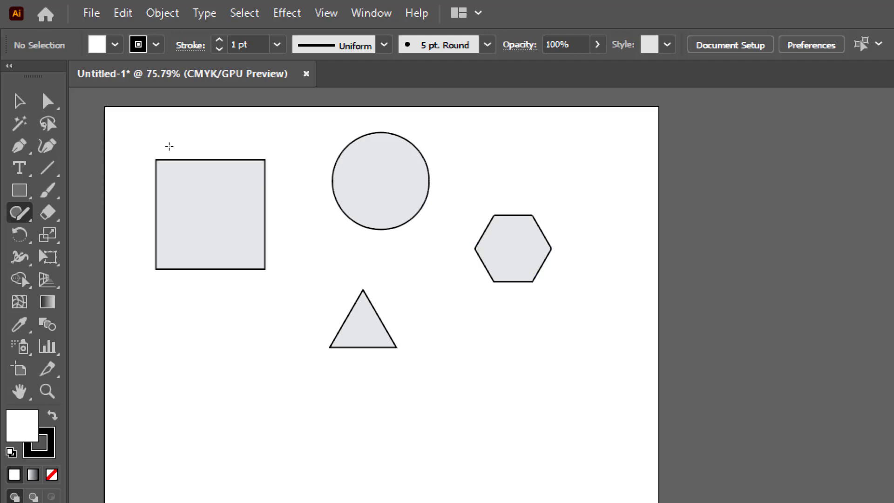
mouse_move(382, 189)
mouse_down()
mouse_move(356, 254)
mouse_move(413, 258)
mouse_move(383, 195)
mouse_up()
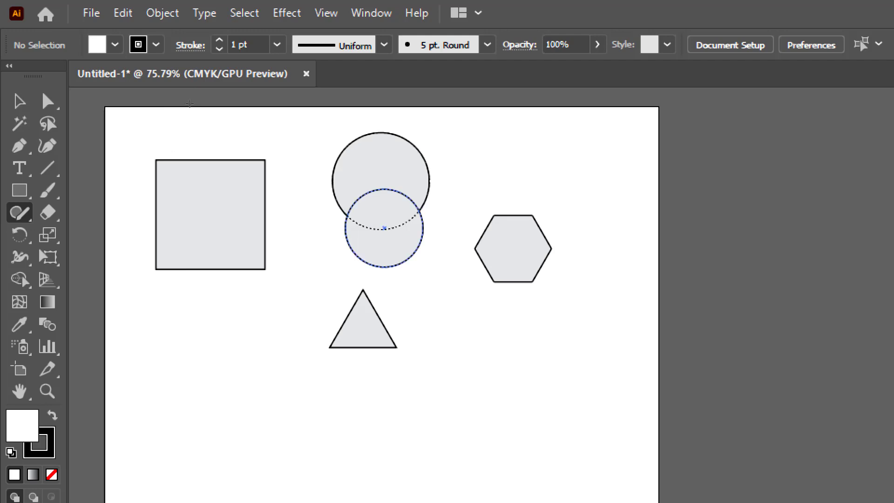
drag(379, 205, 388, 241)
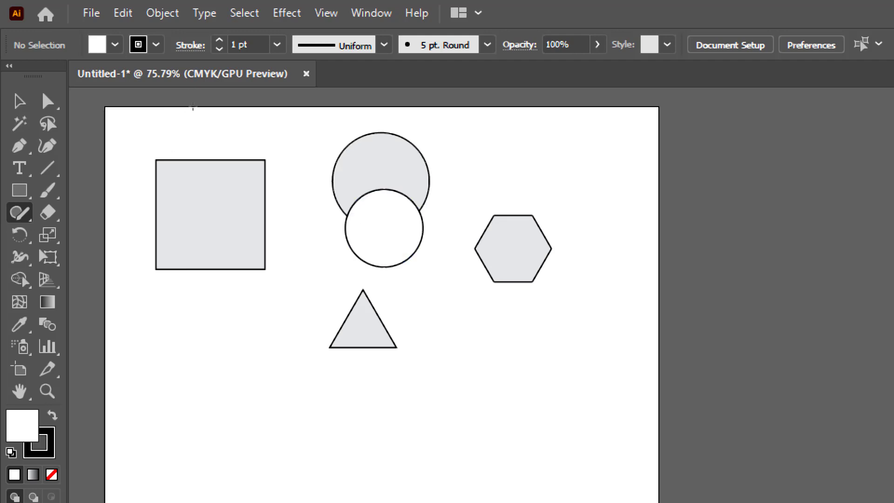
drag(368, 167, 379, 210)
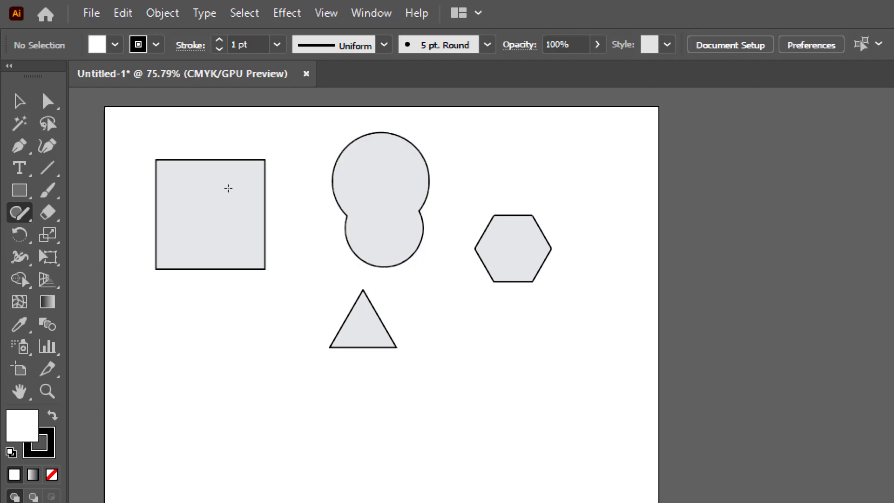
Sketch two overlapping circles below the square and merge them into one shape with a Shaper scribble.
scroll(228, 188, down, 2)
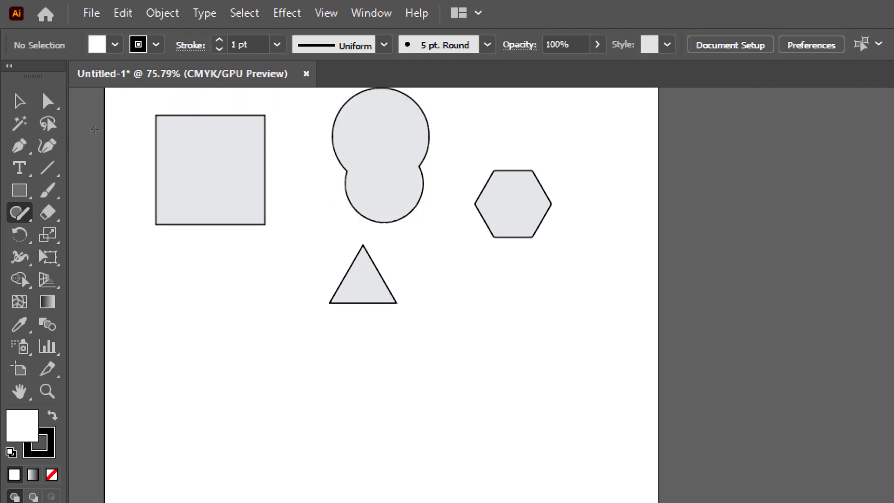
mouse_move(176, 259)
mouse_down()
mouse_move(204, 338)
mouse_move(219, 256)
mouse_move(186, 259)
mouse_up()
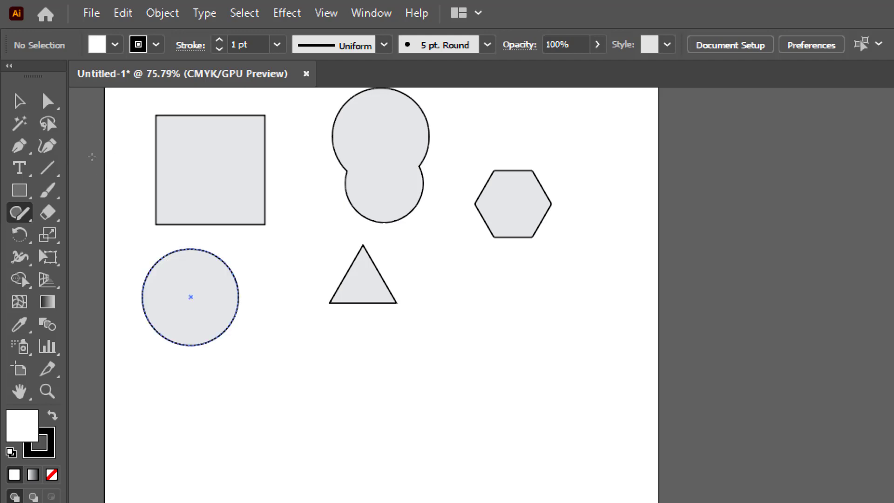
mouse_move(184, 314)
mouse_down()
mouse_move(201, 389)
mouse_move(224, 316)
mouse_move(200, 308)
mouse_up()
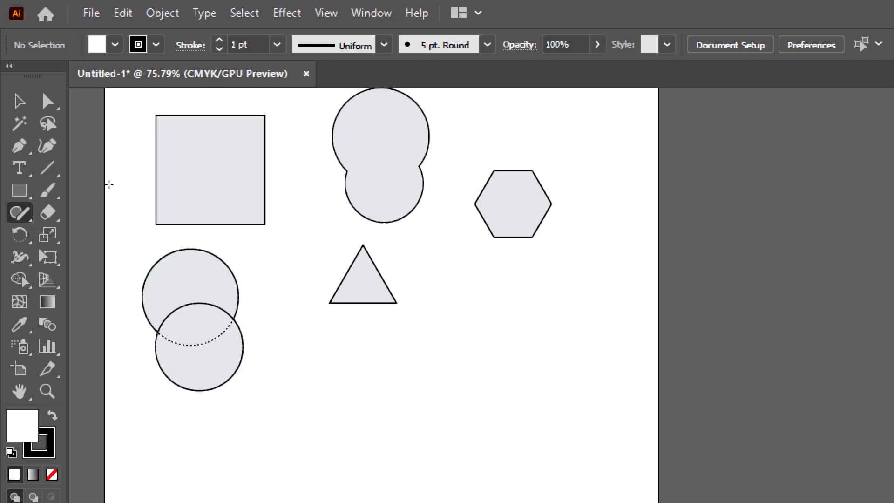
mouse_move(172, 277)
mouse_down()
mouse_move(189, 289)
mouse_move(203, 354)
mouse_up()
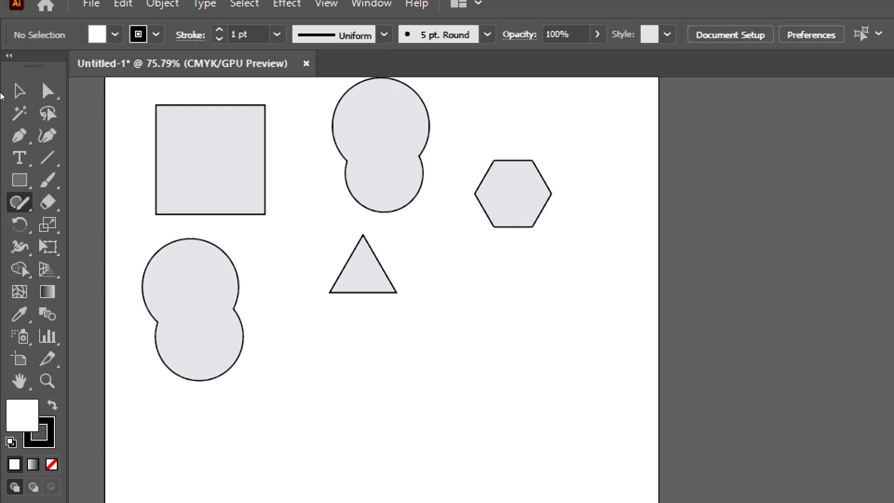
Draw an open wavy line rising to the right below the triangle with the Pencil tool.
right_click(20, 203)
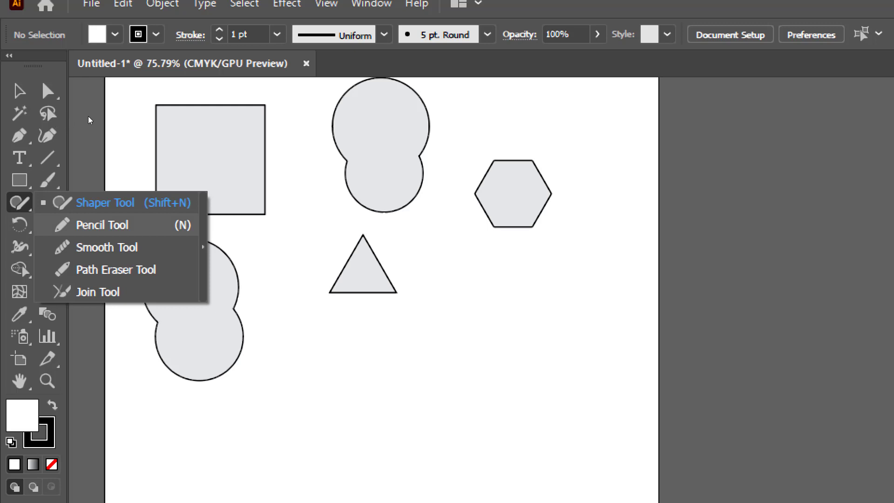
key(n)
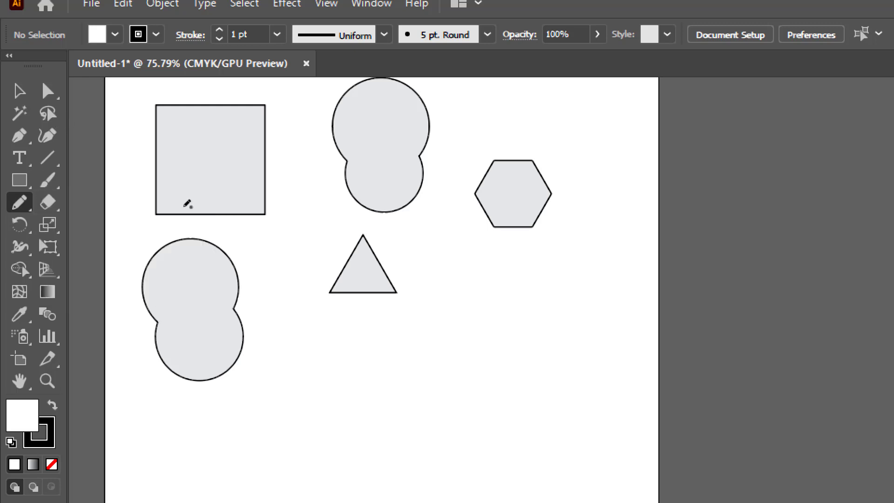
mouse_move(264, 402)
mouse_down()
mouse_move(275, 379)
mouse_move(346, 384)
mouse_move(391, 342)
mouse_move(462, 339)
mouse_move(518, 299)
mouse_move(586, 297)
mouse_up()
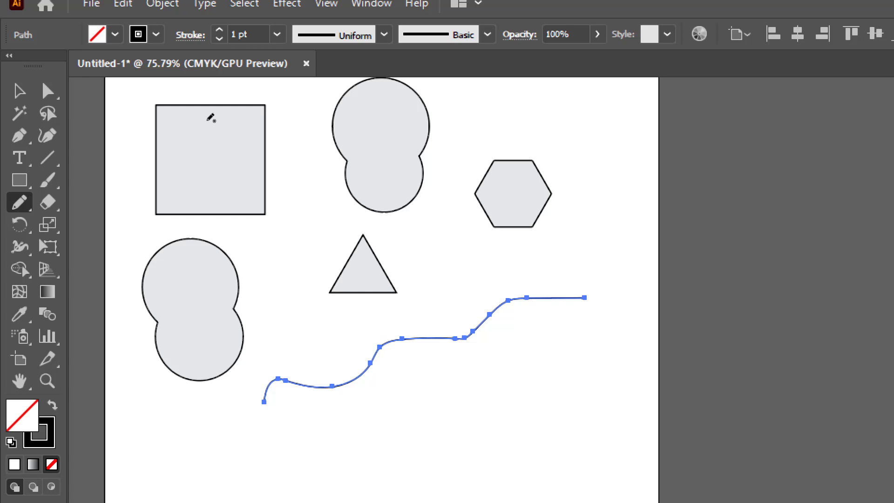
Draw an open zigzag path of three straight segments below the lower merged circles with the Pen tool.
scroll(211, 118, down, 2)
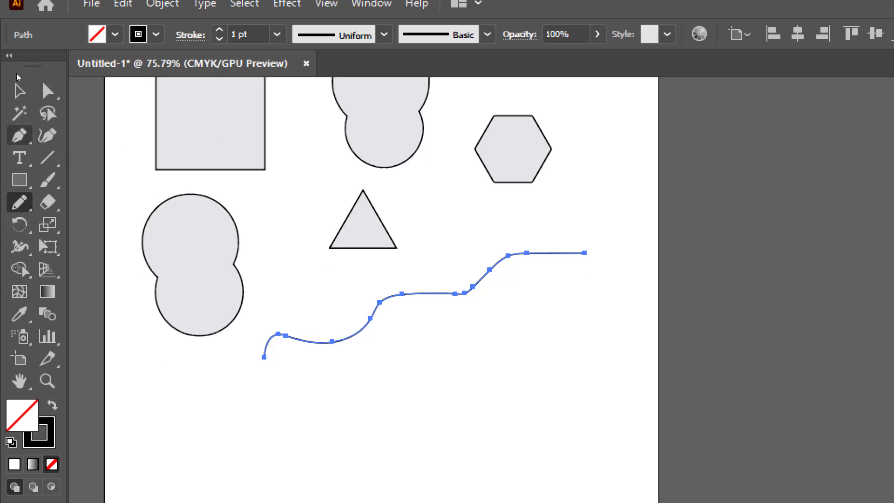
key(p)
click(179, 437)
click(201, 353)
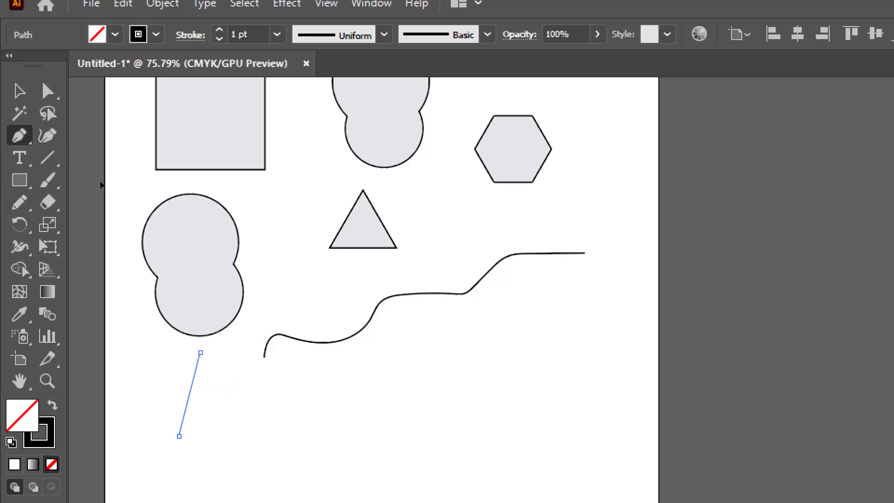
click(245, 424)
click(294, 379)
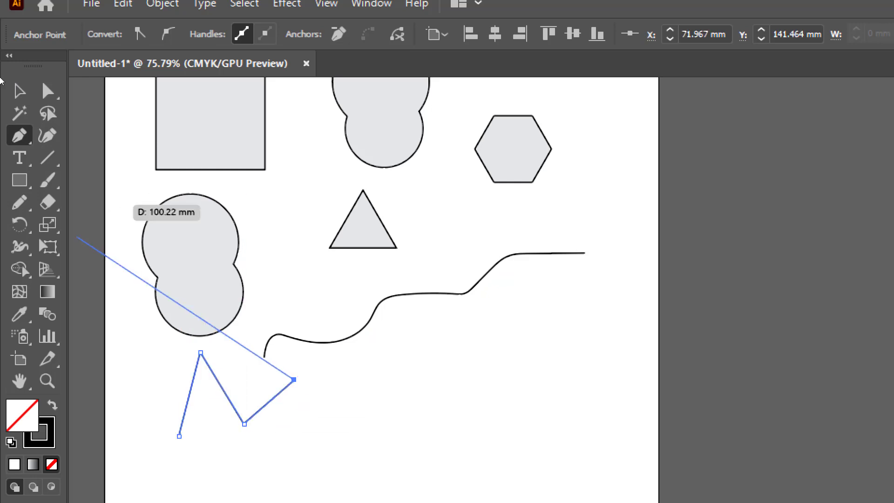
click(20, 91)
Draw two elongated freehand loop shapes, one beneath the other, below the wavy line with the Pencil tool.
click(19, 202)
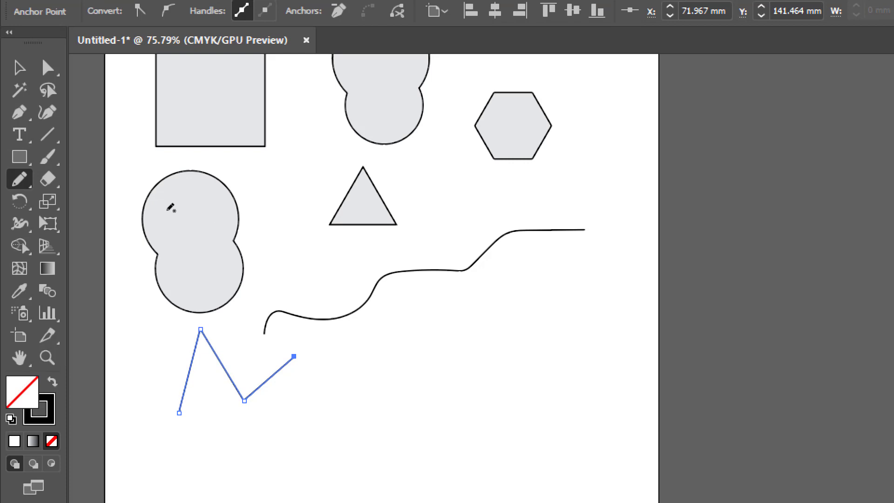
mouse_move(334, 386)
mouse_down()
mouse_move(352, 358)
mouse_move(401, 365)
mouse_move(473, 306)
mouse_move(531, 306)
mouse_move(541, 337)
mouse_move(485, 378)
mouse_move(471, 431)
mouse_move(438, 455)
mouse_move(252, 458)
mouse_move(229, 424)
mouse_move(243, 392)
mouse_move(334, 401)
mouse_up()
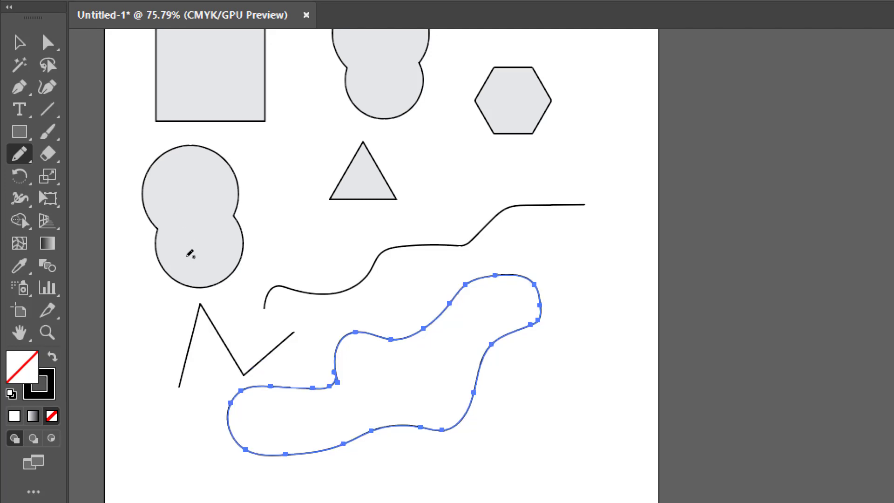
scroll(188, 153, down, 5)
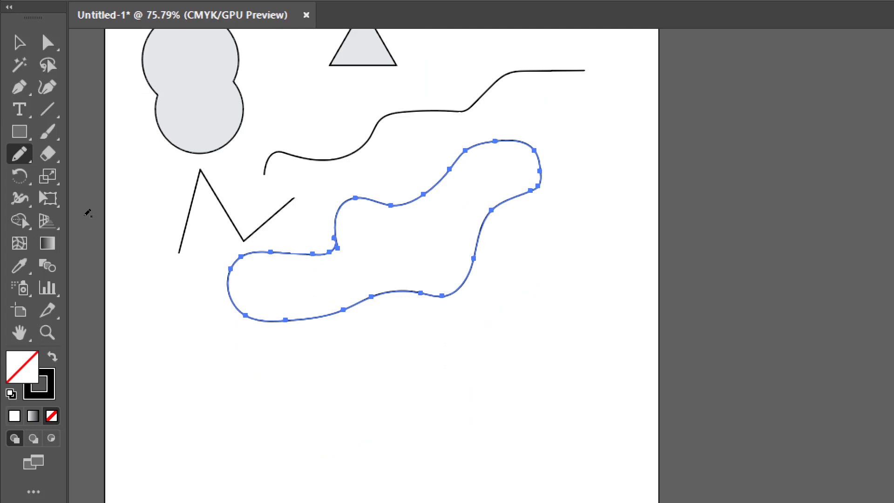
mouse_move(161, 374)
mouse_down()
mouse_move(145, 395)
mouse_move(146, 432)
mouse_move(203, 435)
mouse_move(256, 401)
mouse_move(406, 417)
mouse_move(521, 406)
mouse_move(524, 362)
mouse_move(475, 339)
mouse_move(359, 342)
mouse_move(168, 373)
mouse_up()
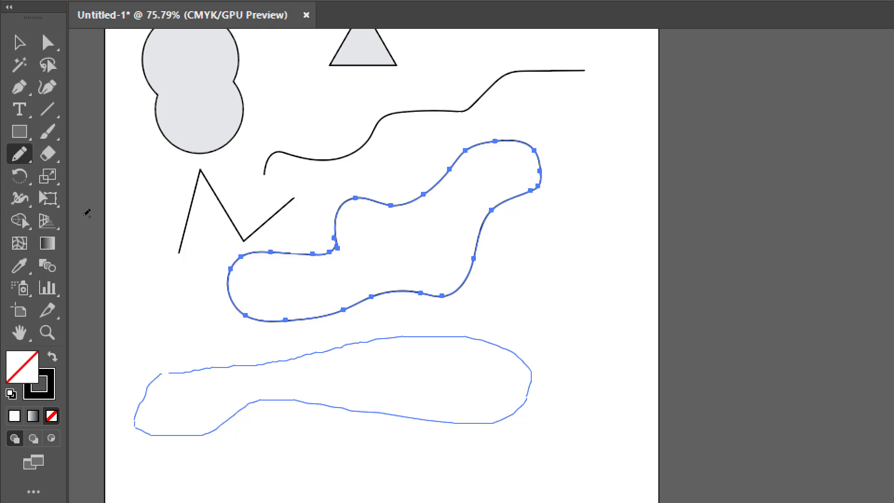
drag(87, 213, 86, 210)
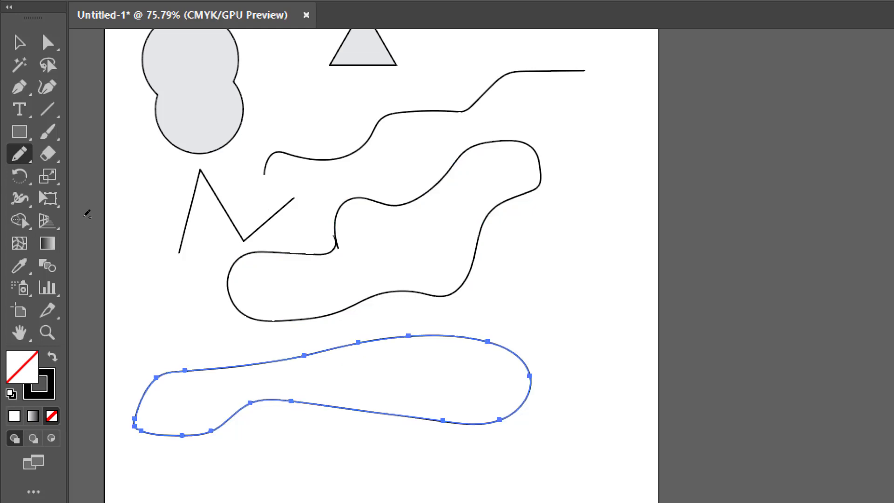
Draw an open curved outline below the last loop with the Pencil tool and close its gap by joining both ends.
scroll(100, 188, down, 3)
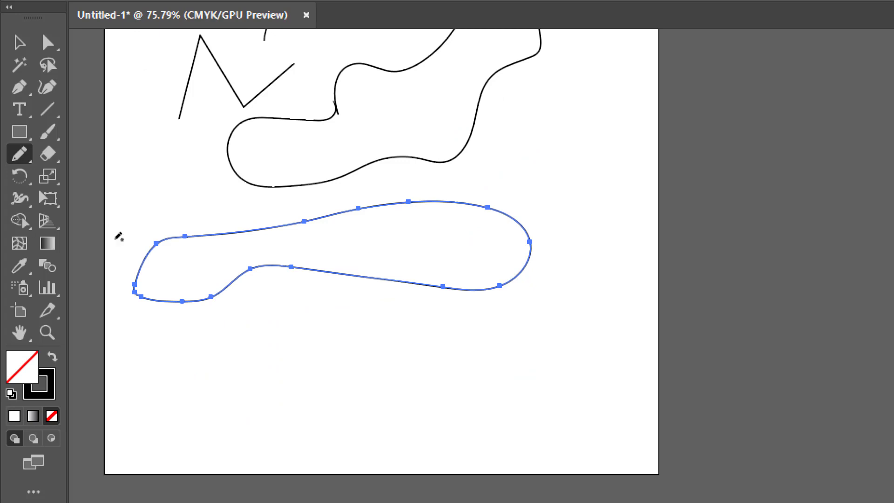
mouse_move(236, 328)
mouse_down()
mouse_move(240, 410)
mouse_move(407, 340)
mouse_move(331, 306)
mouse_up()
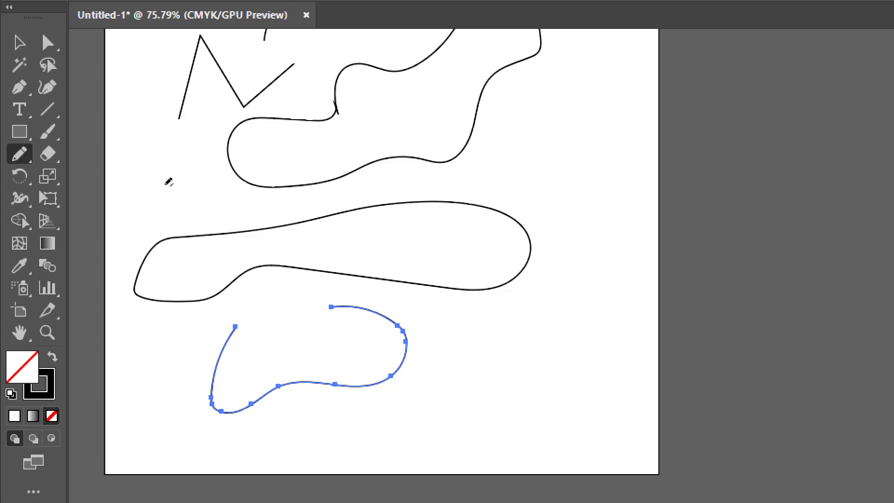
drag(156, 179, 119, 190)
scroll(125, 200, up, 1)
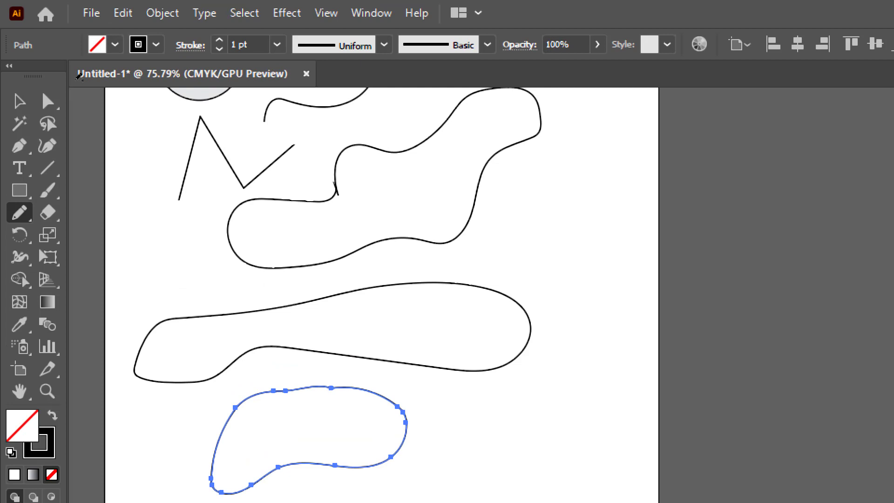
Fill the closed lowest Pencil shape with the teal swatch.
click(115, 44)
click(117, 89)
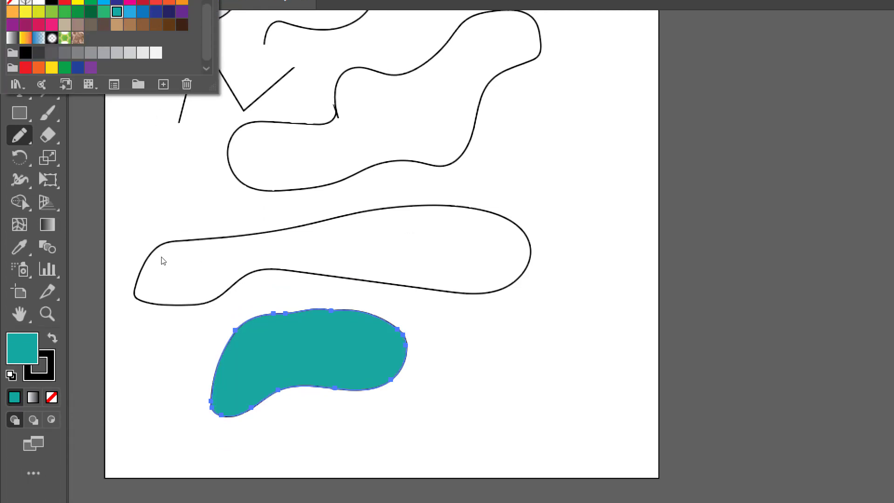
click(161, 334)
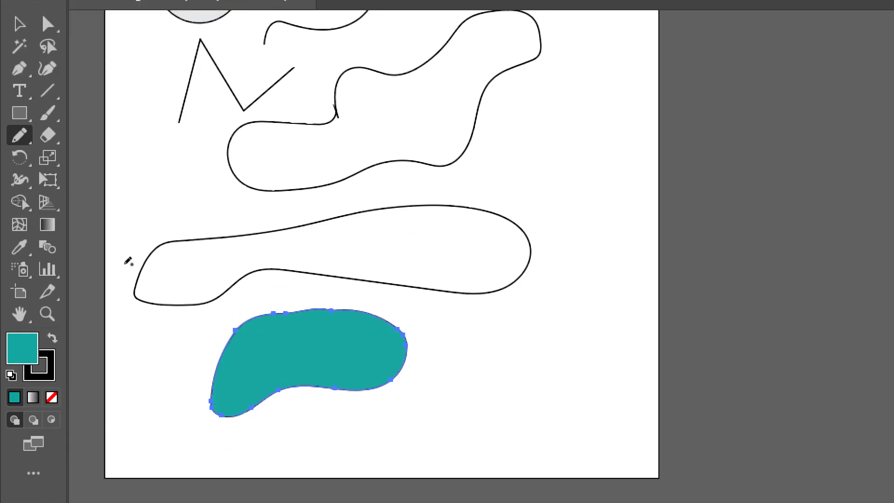
Draw an open curved path overlapping the teal shape with the Pencil tool and fill it with the dark blue swatch.
mouse_move(249, 450)
mouse_down()
mouse_move(371, 426)
mouse_move(410, 396)
mouse_move(423, 362)
mouse_move(418, 317)
mouse_move(403, 296)
mouse_move(345, 282)
mouse_move(308, 308)
mouse_move(299, 407)
mouse_up()
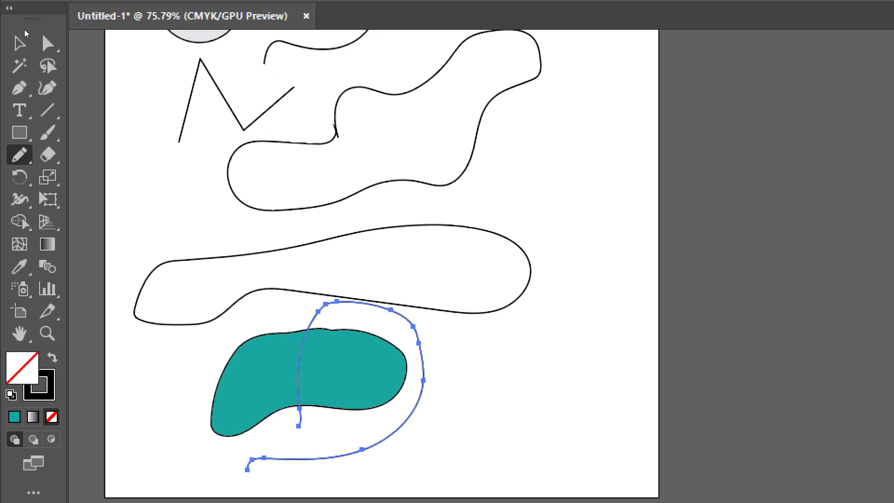
click(96, 6)
click(116, 18)
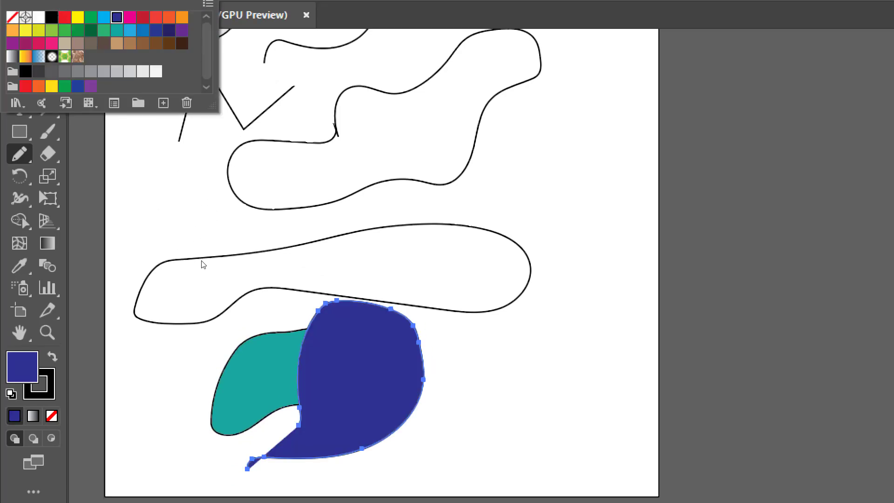
click(232, 282)
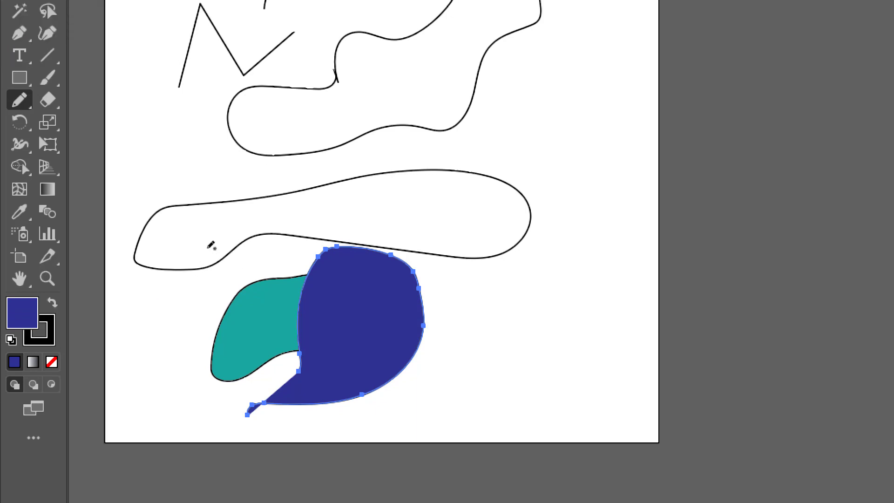
Draw with the Pencil tool a closed rounded outline beside the blue shape, plus three vertical and three horizontal straight lines above it.
mouse_move(510, 287)
mouse_down()
mouse_move(573, 391)
mouse_move(605, 334)
mouse_move(582, 287)
mouse_move(511, 286)
mouse_up()
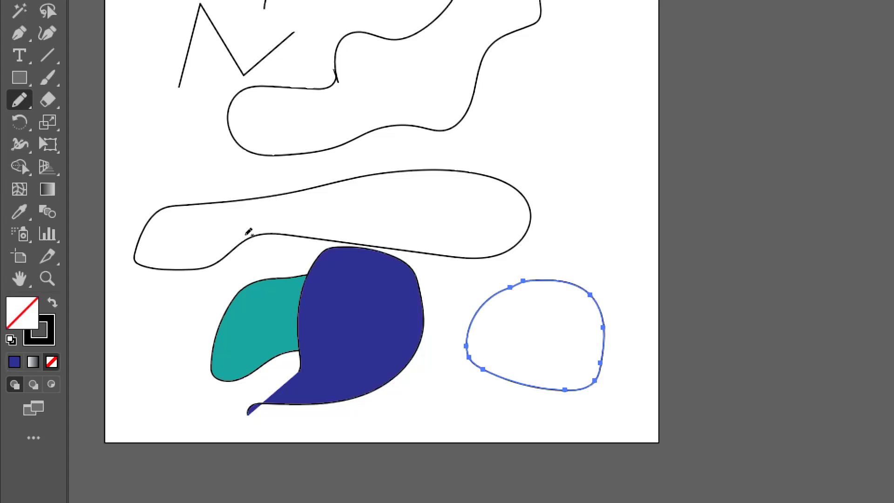
scroll(238, 223, up, 2)
scroll(278, 157, up, 2)
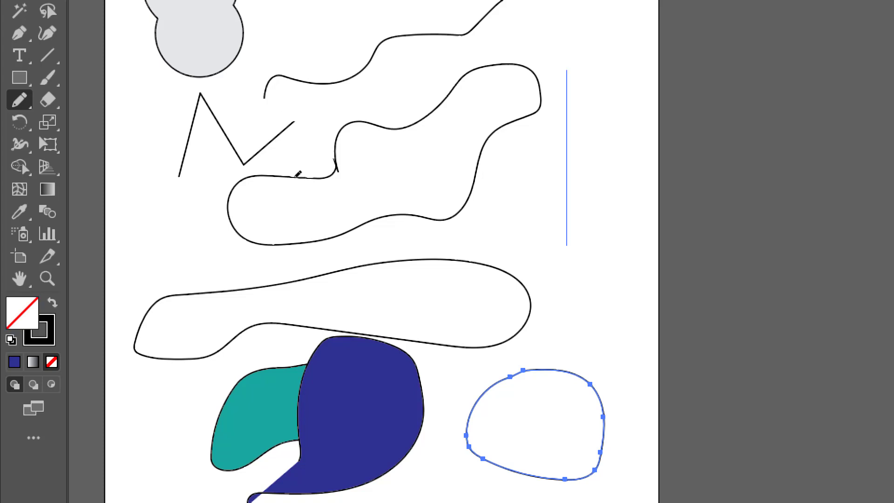
drag(566, 245, 566, 245)
drag(591, 62, 590, 243)
drag(526, 176, 618, 176)
drag(473, 196, 634, 196)
drag(506, 206, 614, 206)
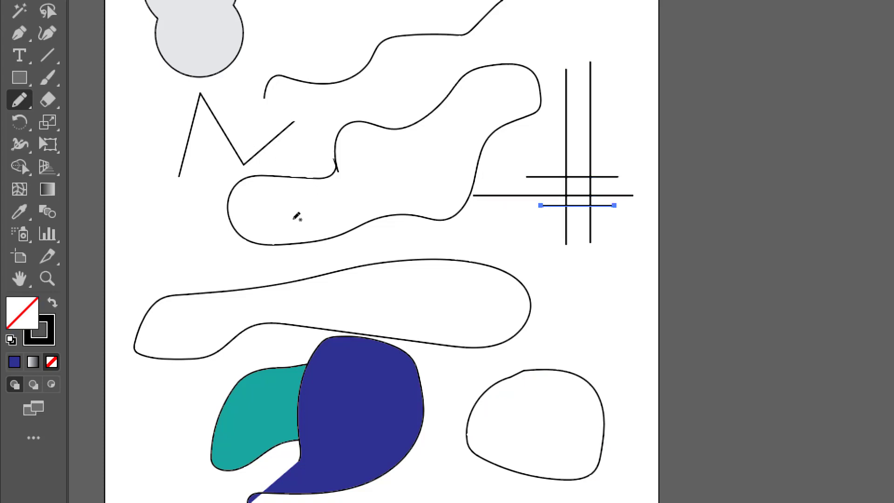
drag(579, 256, 578, 378)
Select all artwork in the document and delete it.
scroll(300, 238, up, 9)
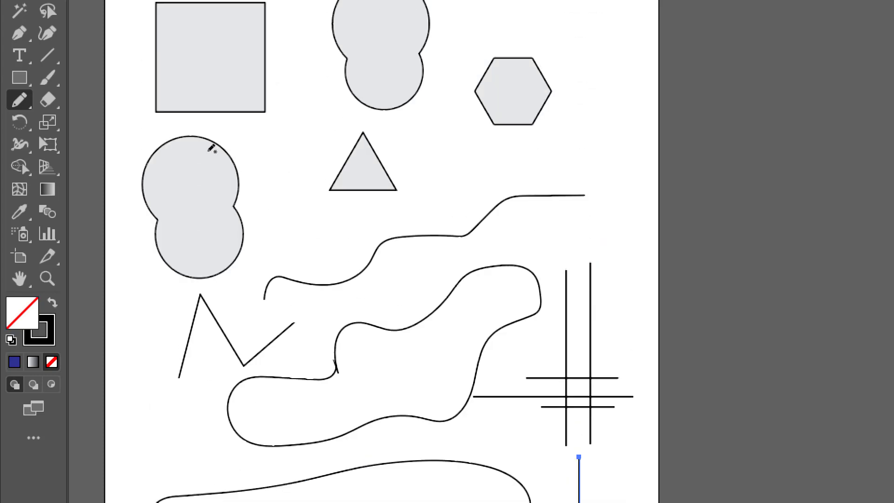
key(ctrl+a)
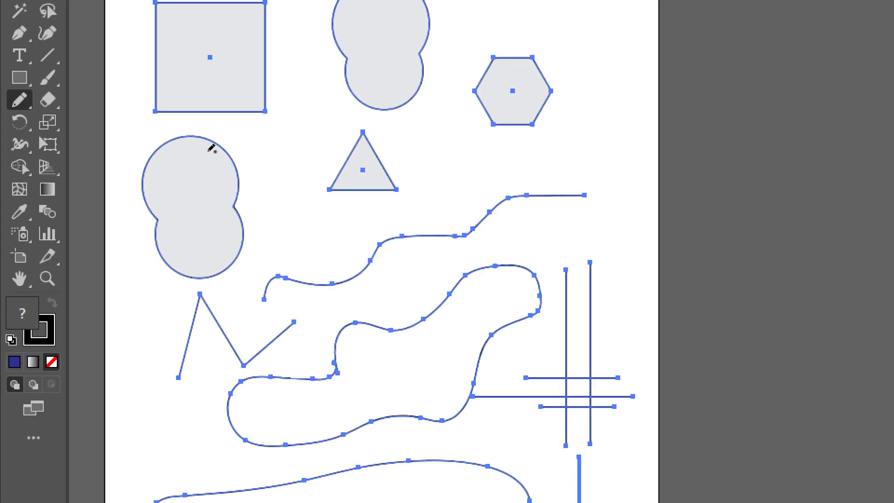
key(Delete)
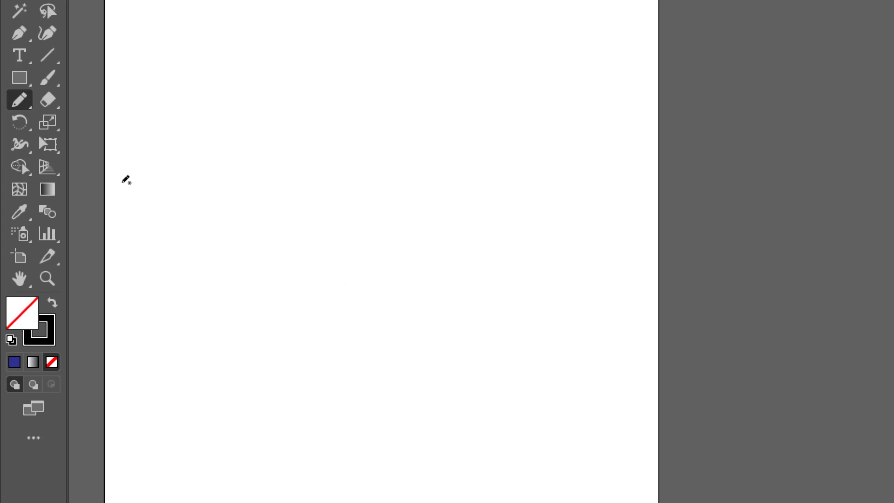
Draw an open triangular path of three straight segments and a narrow closed triangle crossing it with the Pencil tool.
mouse_move(117, 183)
mouse_down()
mouse_move(180, 119)
mouse_move(205, 180)
mouse_move(195, 148)
mouse_move(269, 195)
mouse_move(120, 178)
mouse_up()
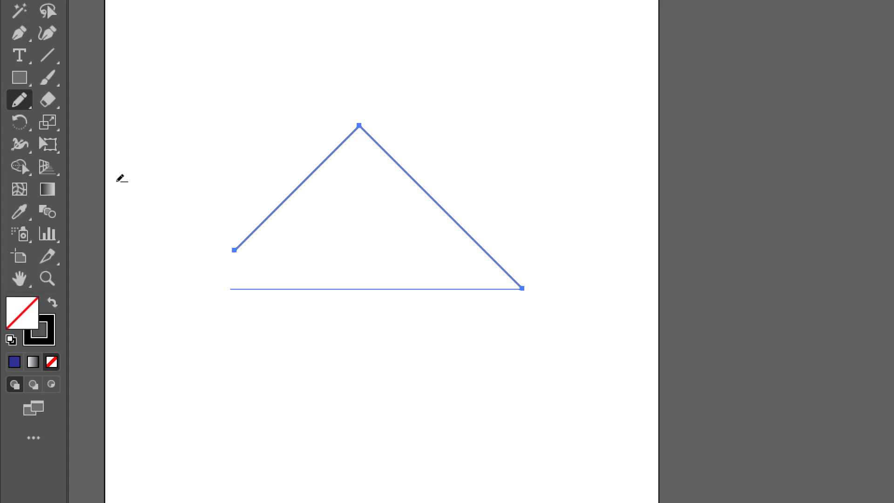
drag(120, 179, 120, 178)
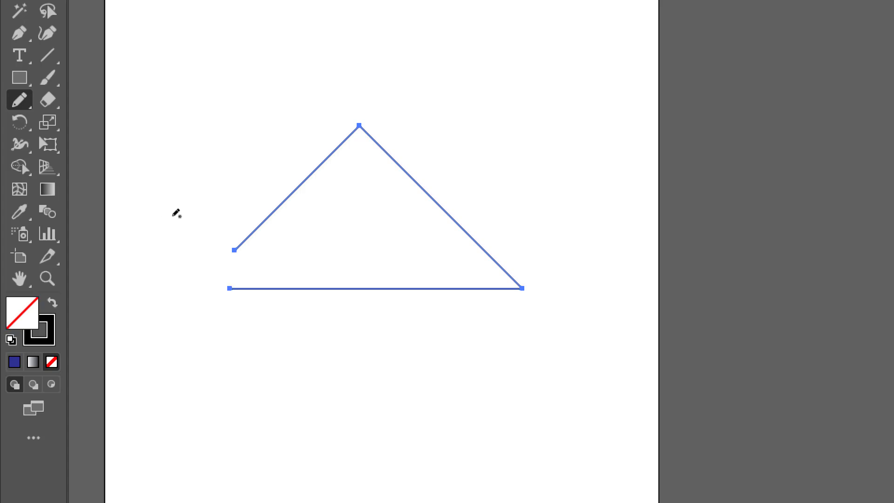
scroll(129, 193, down, 3)
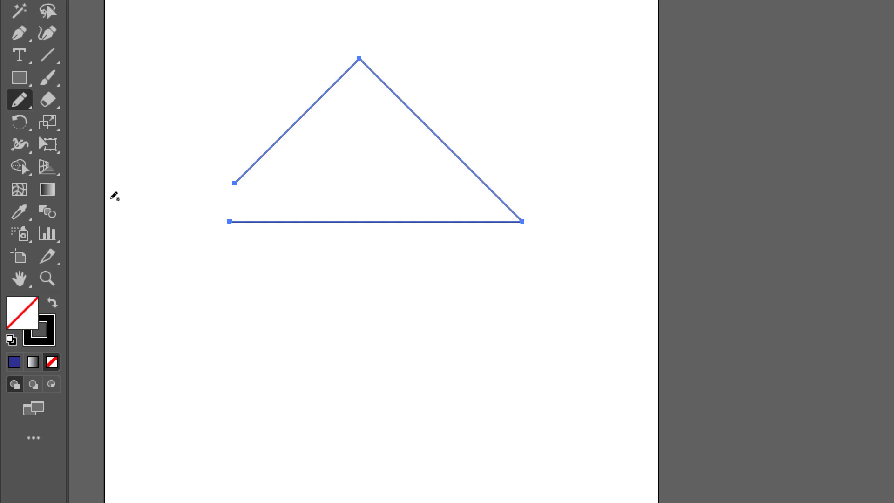
mouse_move(221, 284)
mouse_down()
mouse_move(306, 255)
mouse_move(452, 244)
mouse_move(475, 280)
mouse_move(514, 236)
mouse_move(373, 186)
mouse_move(499, 72)
mouse_move(443, 313)
mouse_move(457, 347)
mouse_move(453, 246)
mouse_move(320, 297)
mouse_move(559, 95)
mouse_move(492, 95)
mouse_move(563, 351)
mouse_move(553, 431)
mouse_move(299, 358)
mouse_move(213, 285)
mouse_up()
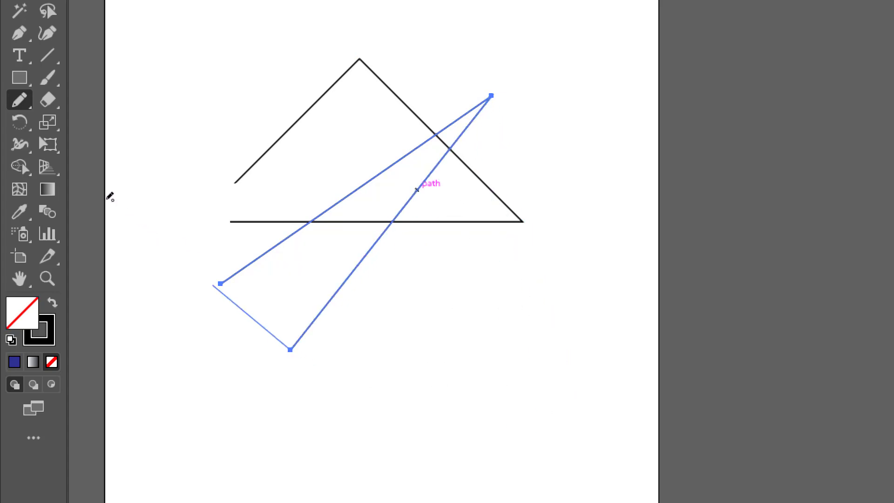
drag(107, 200, 111, 198)
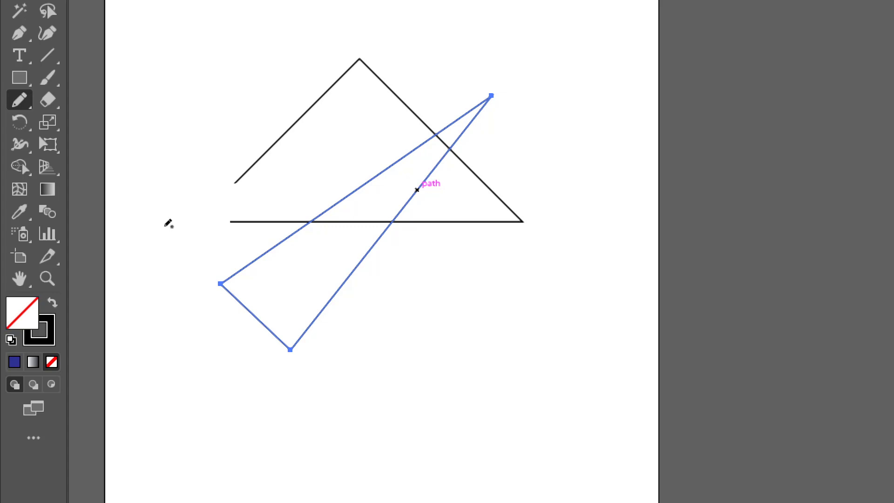
Draw a closed four-sided outline with straight Pencil segments below the two triangles.
scroll(174, 219, down, 2)
mouse_move(346, 331)
mouse_down()
mouse_move(490, 222)
mouse_move(524, 348)
mouse_move(329, 408)
mouse_move(395, 329)
mouse_move(605, 239)
mouse_move(533, 293)
mouse_move(469, 361)
mouse_move(489, 372)
mouse_move(398, 331)
mouse_move(390, 314)
mouse_up()
drag(203, 183, 176, 219)
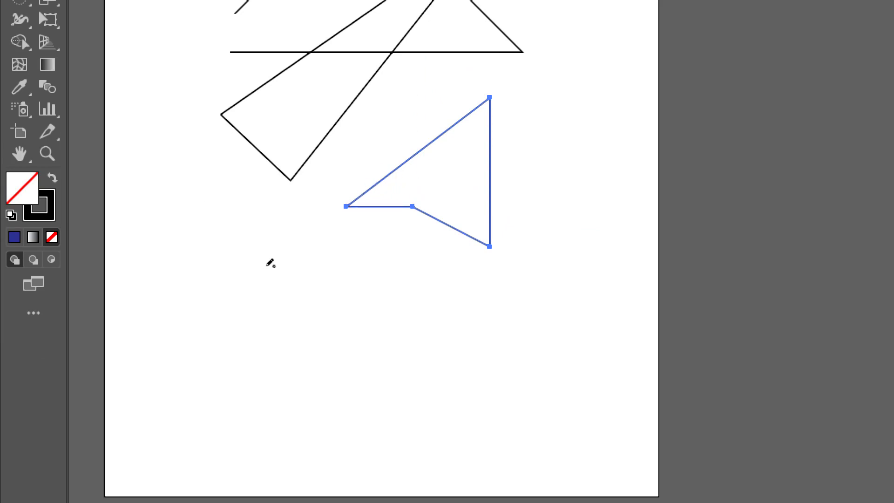
Draw a freehand wavy line across the page beneath the straight-sided shapes with the Pencil tool.
scroll(270, 263, up, 1)
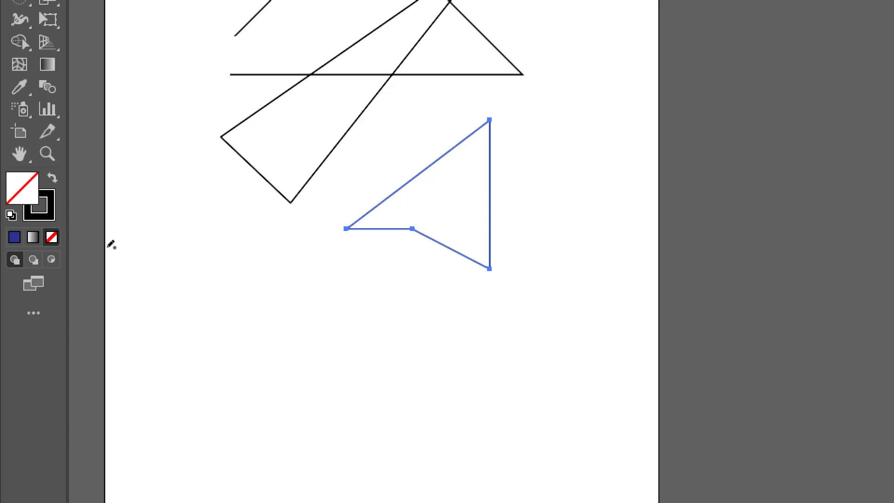
scroll(189, 250, up, 2)
scroll(190, 250, up, 3)
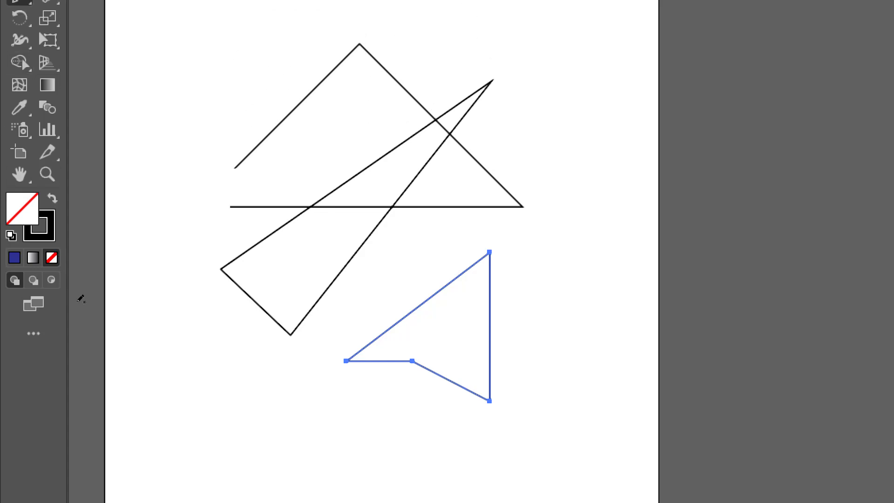
mouse_move(154, 386)
mouse_down()
mouse_move(321, 370)
mouse_move(368, 400)
mouse_move(409, 394)
mouse_move(519, 427)
mouse_up()
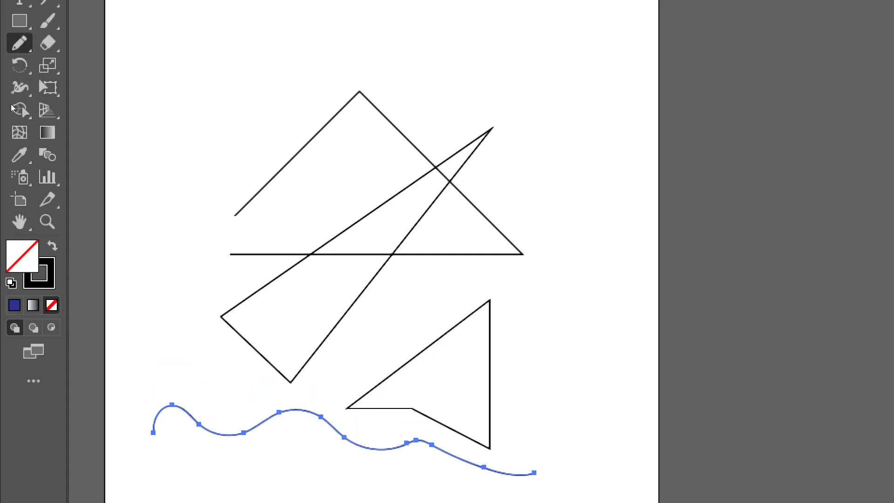
Smooth the bends of the wavy line with the Smooth tool.
click(19, 43)
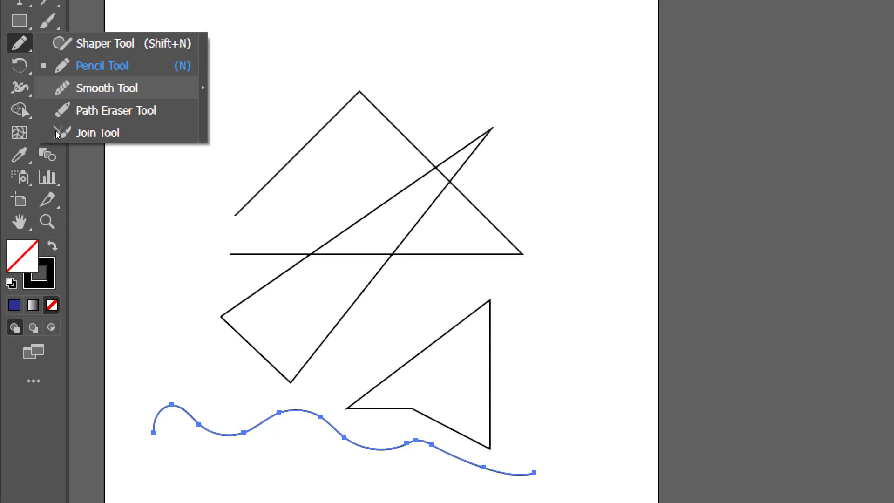
click(98, 88)
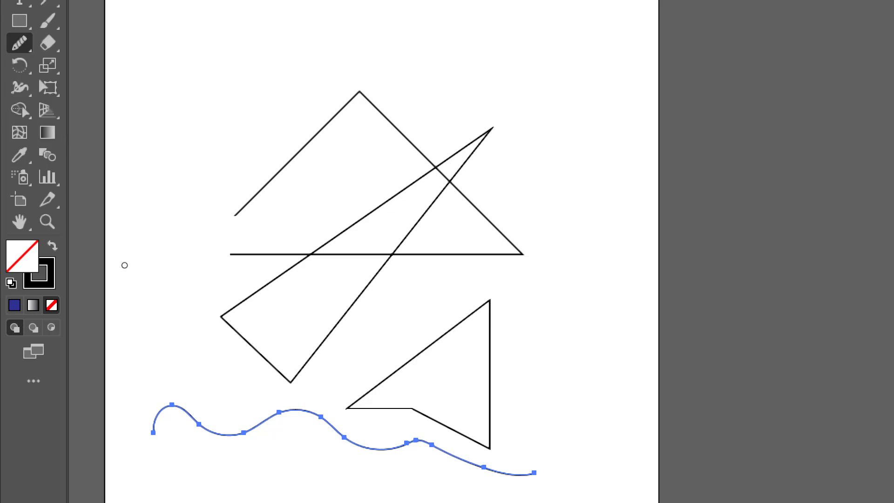
mouse_move(85, 285)
mouse_down()
mouse_move(109, 303)
mouse_move(160, 317)
mouse_up()
mouse_move(109, 299)
mouse_down()
mouse_move(148, 285)
mouse_move(184, 309)
mouse_move(217, 304)
mouse_move(229, 315)
mouse_move(200, 306)
mouse_move(268, 317)
mouse_up()
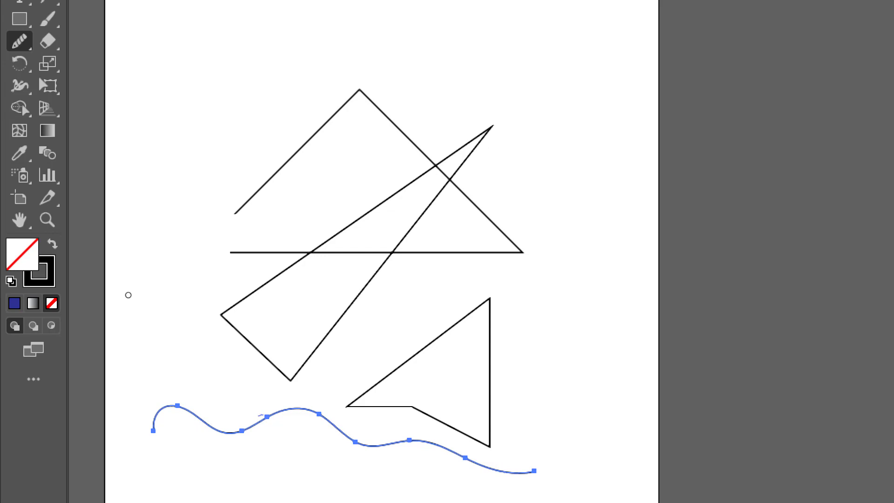
mouse_move(128, 295)
mouse_down()
mouse_move(118, 303)
mouse_move(82, 289)
mouse_up()
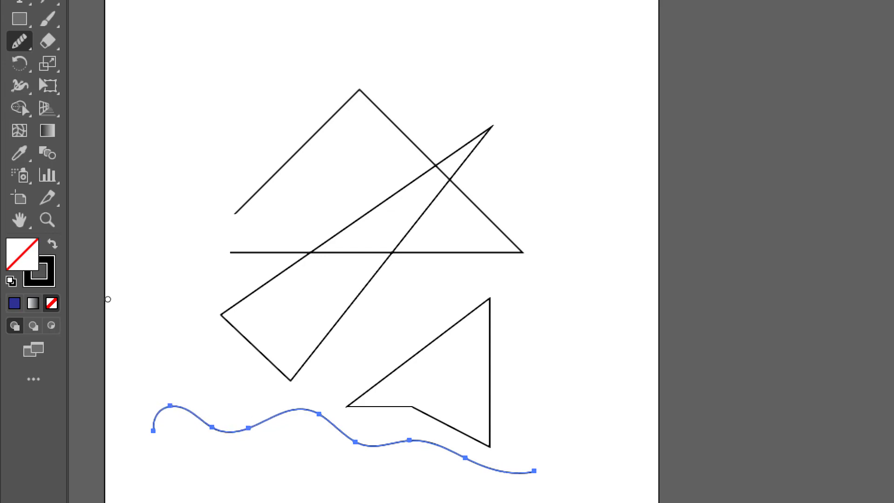
Draw a closed curved outline with two small lobes above the open triangle with the Pen tool.
scroll(107, 299, up, 4)
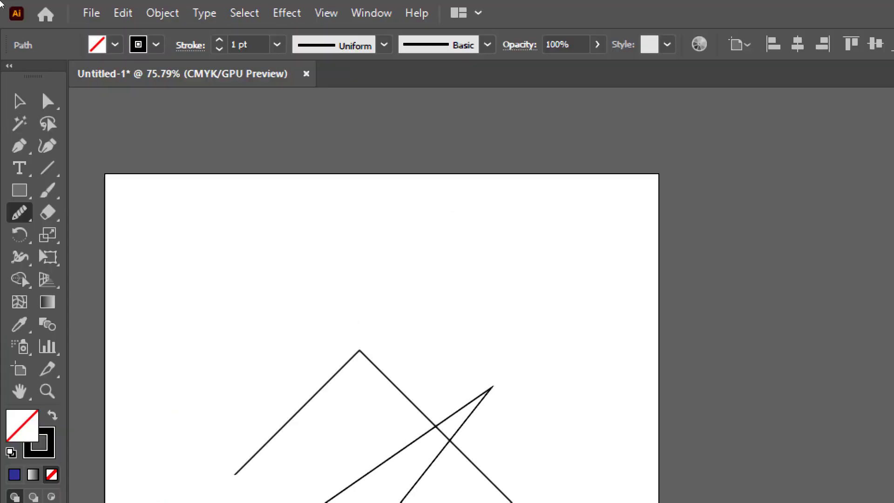
click(20, 146)
click(243, 228)
drag(292, 208, 360, 230)
drag(326, 282, 292, 294)
drag(260, 305, 261, 272)
drag(263, 272, 221, 256)
drag(238, 255, 248, 251)
click(243, 227)
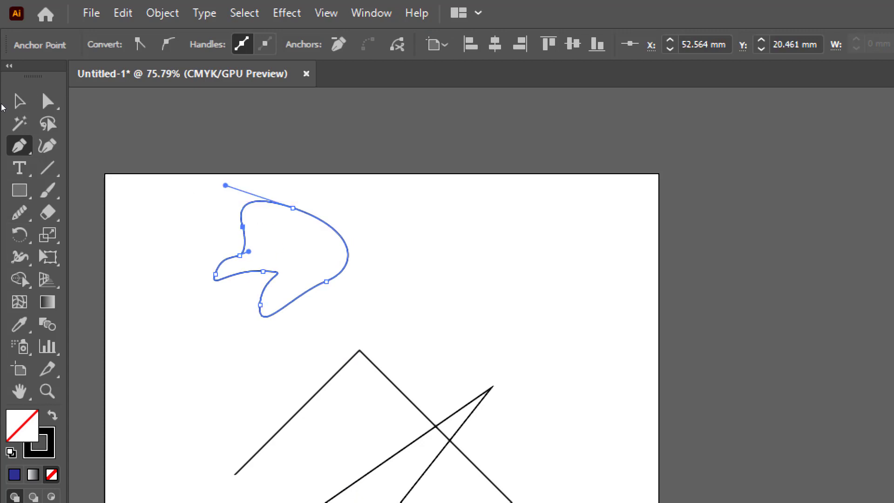
Smooth the closed Pen outline along its lobes, upper edge and outer curve with the Smooth tool.
click(20, 213)
mouse_move(241, 254)
mouse_down()
mouse_move(219, 267)
mouse_move(287, 276)
mouse_move(260, 302)
mouse_move(281, 309)
mouse_move(307, 271)
mouse_up()
drag(298, 208, 281, 202)
mouse_move(257, 202)
mouse_down()
mouse_move(240, 208)
mouse_move(243, 223)
mouse_up()
mouse_move(243, 221)
mouse_down()
mouse_move(251, 237)
mouse_move(235, 252)
mouse_move(180, 280)
mouse_move(261, 270)
mouse_up()
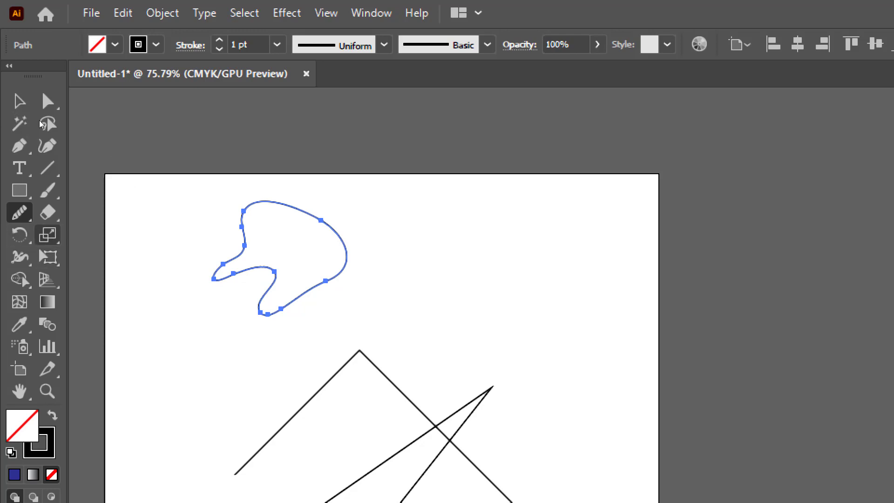
drag(327, 219, 347, 251)
drag(345, 246, 320, 290)
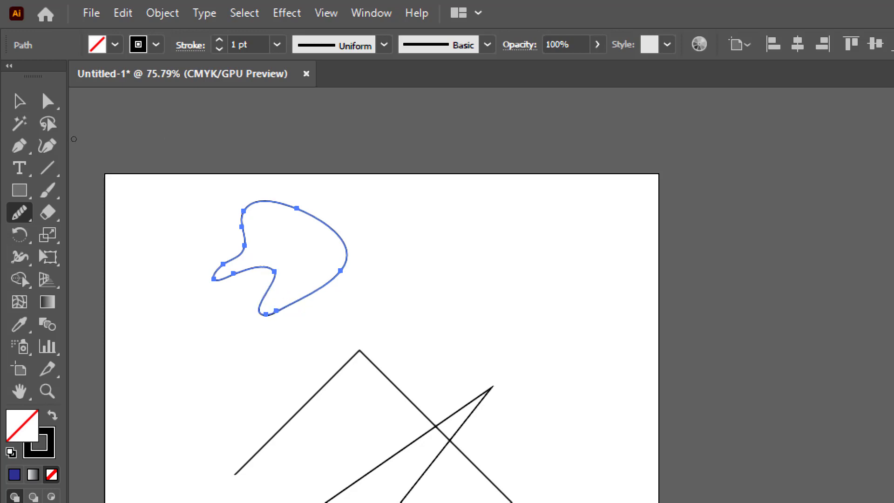
Draw a closed freehand outline with several lobes beside the smoothed Pen shape with the Pencil tool.
click(19, 213)
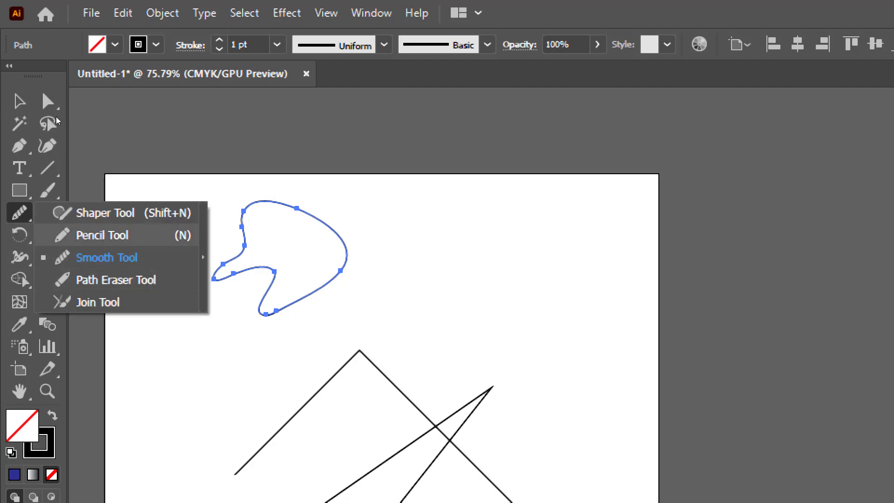
key(n)
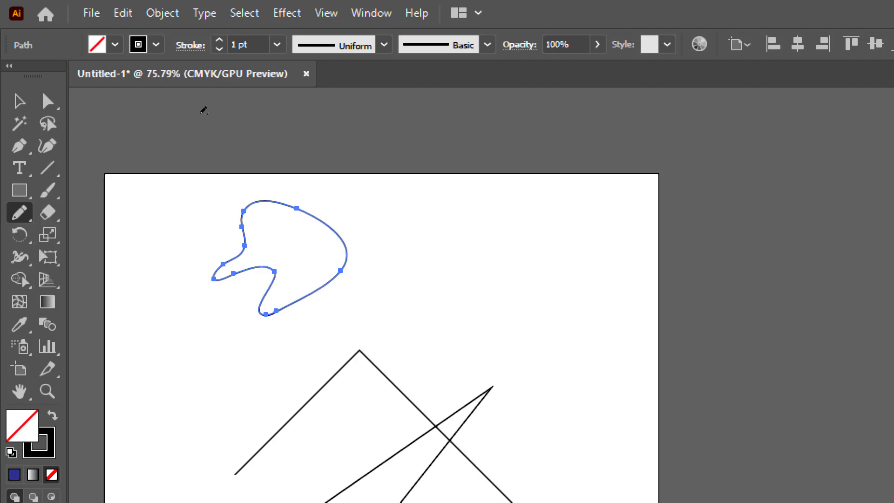
mouse_move(399, 221)
mouse_down()
mouse_move(510, 240)
mouse_move(479, 293)
mouse_move(440, 283)
mouse_move(411, 254)
mouse_up()
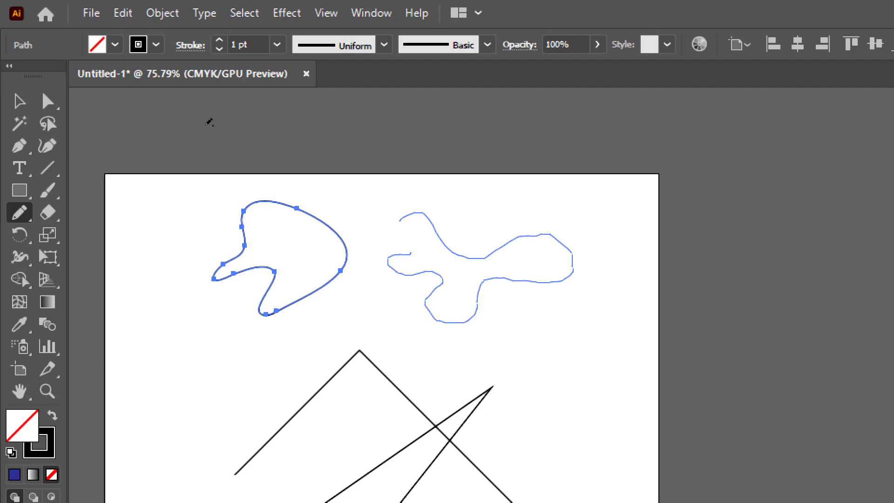
Simplify the new freehand outline, setting the anchor point reduction to about a third of the range from the minimum.
right_click(443, 279)
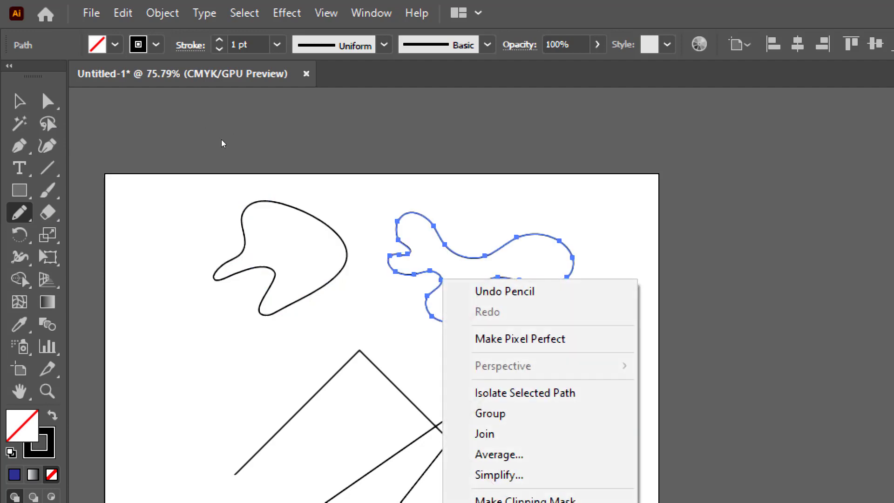
key(Down)
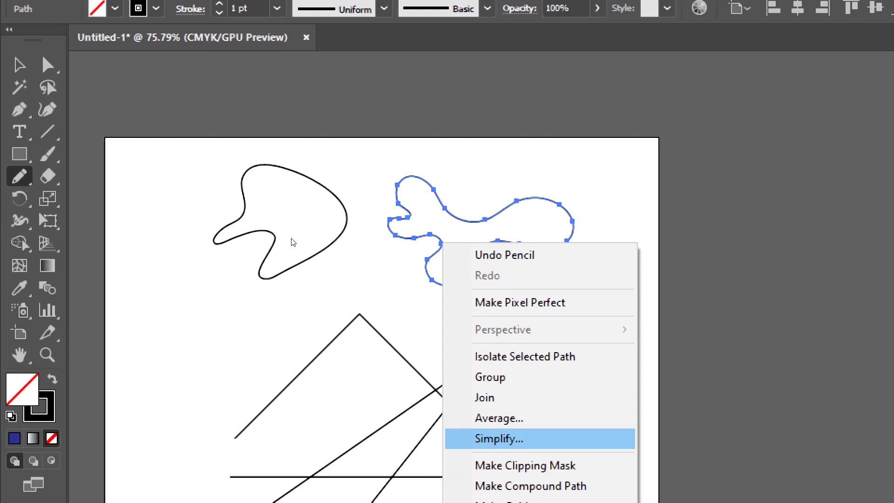
key(Return)
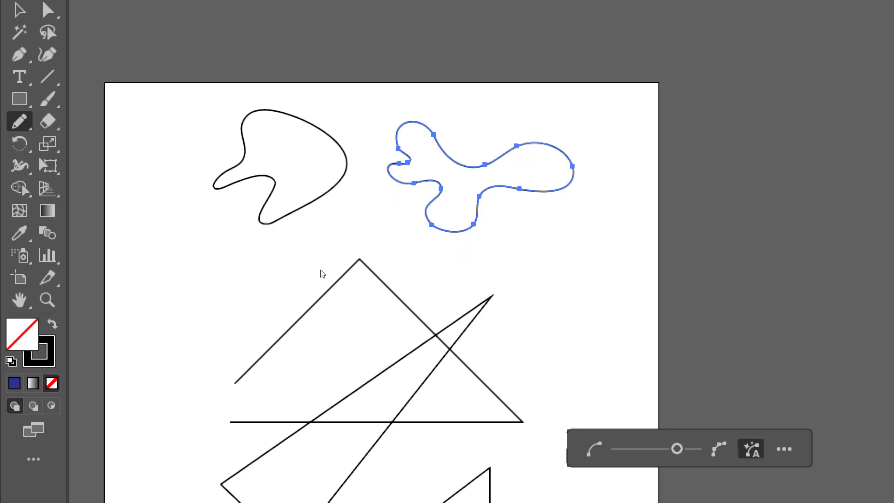
drag(641, 448, 624, 449)
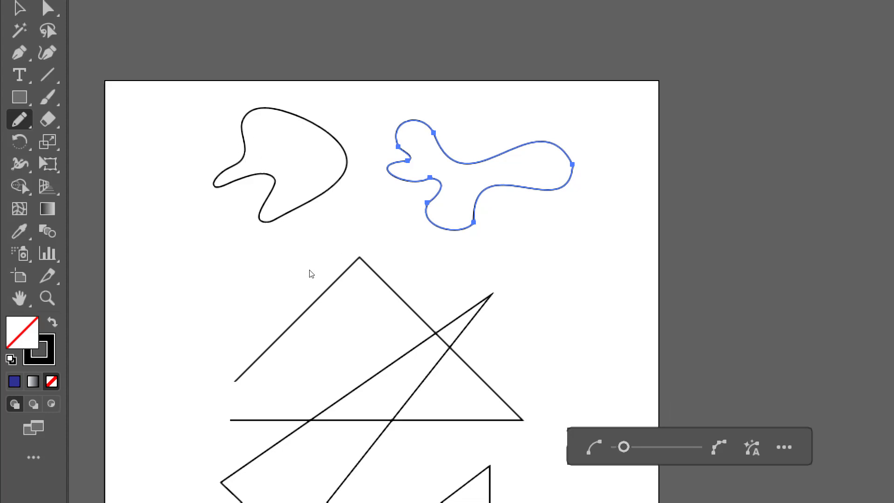
mouse_move(624, 447)
mouse_down()
mouse_move(698, 447)
mouse_move(641, 448)
mouse_up()
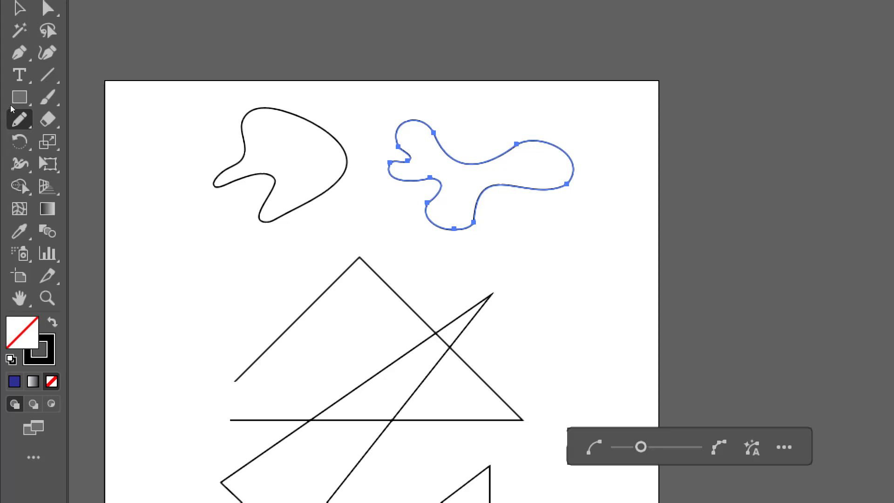
Smooth the small lobes at the left end of the simplified freehand outline with the Smooth tool.
mouse_move(12, 109)
mouse_down()
mouse_move(44, 140)
mouse_move(110, 162)
mouse_up()
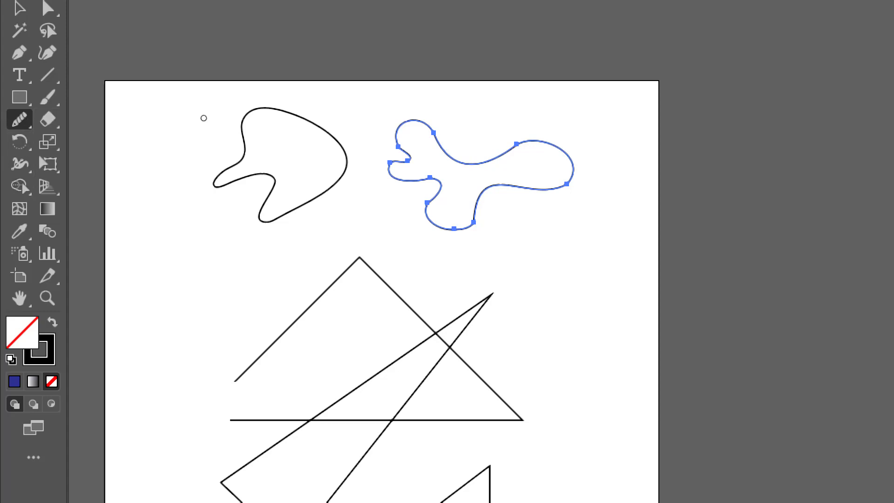
drag(207, 129, 208, 129)
mouse_move(203, 125)
mouse_down()
mouse_move(190, 132)
mouse_move(205, 124)
mouse_up()
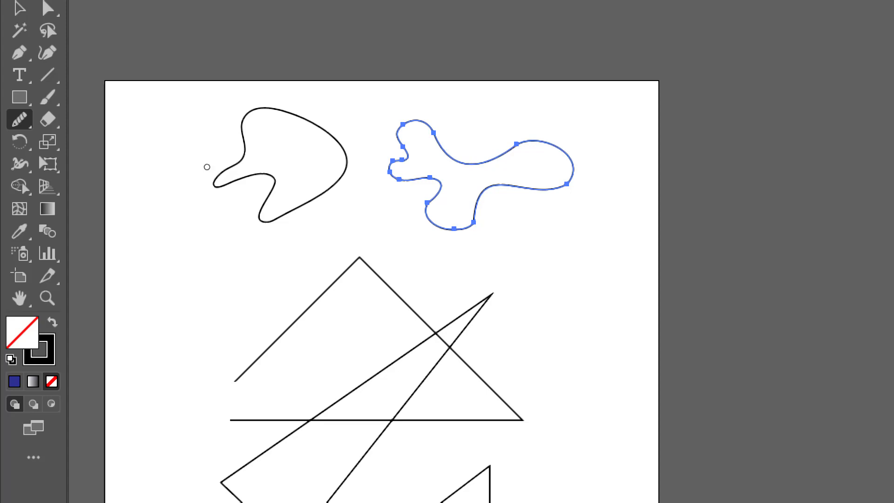
Erase several stretches of the freehand outline with the Path Eraser tool, breaking it into separate curve segments.
click(17, 117)
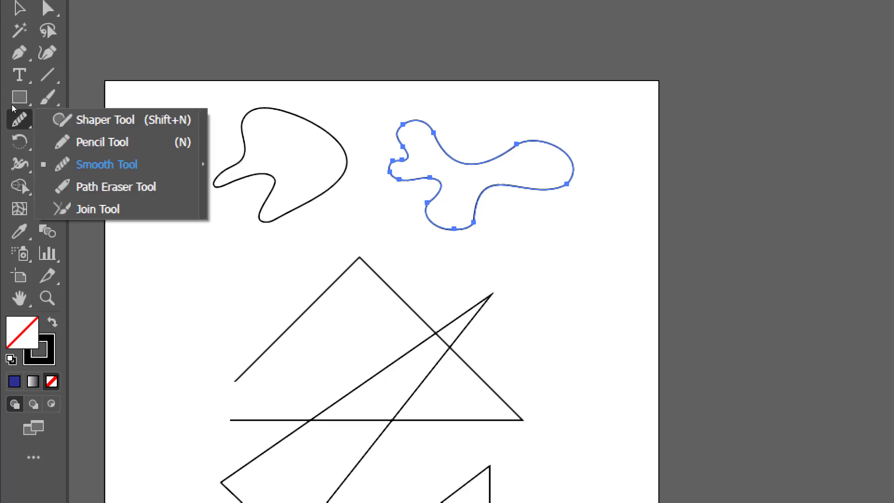
click(68, 141)
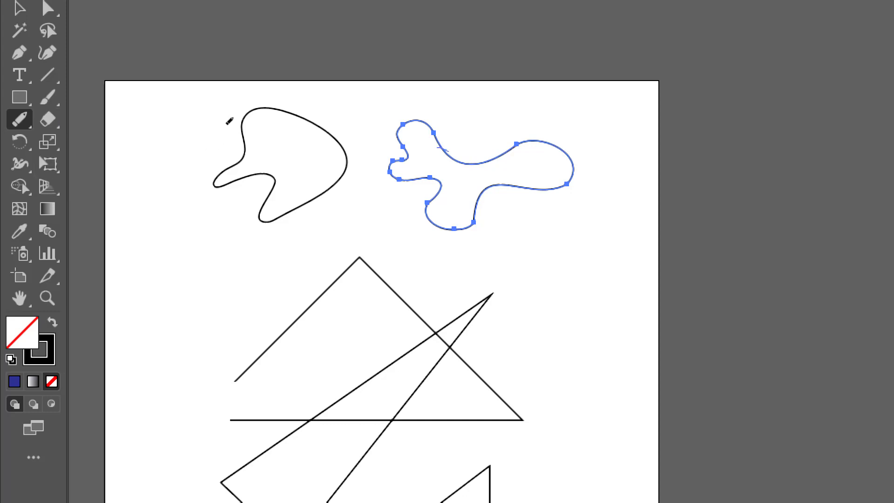
drag(440, 145, 475, 163)
mouse_move(556, 143)
mouse_down()
mouse_move(573, 172)
mouse_move(482, 190)
mouse_move(475, 203)
mouse_up()
mouse_move(433, 230)
mouse_down()
mouse_move(388, 164)
mouse_move(401, 124)
mouse_up()
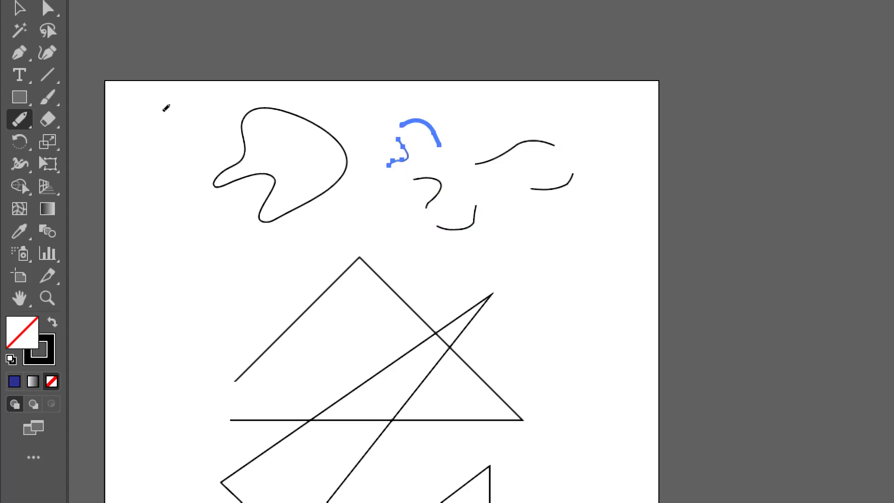
Select the closed Pen outline and erase parts of its upper right and lower right edges with the Path Eraser tool.
click(19, 9)
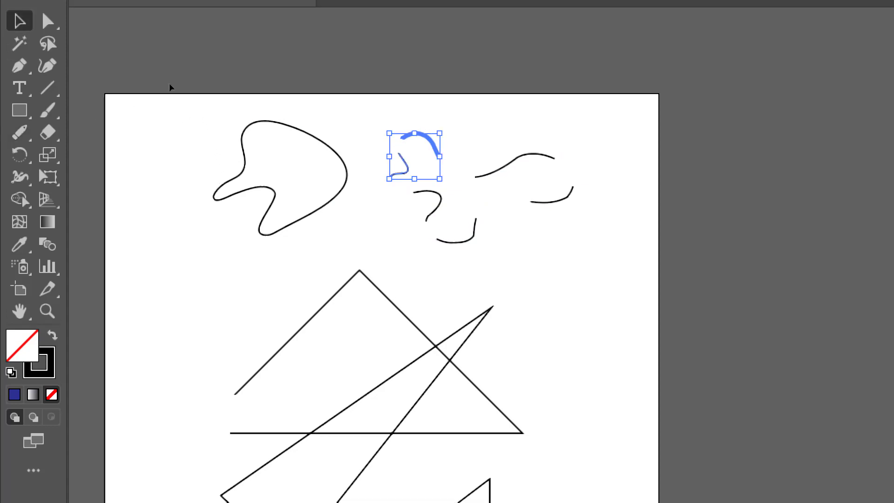
drag(339, 96, 293, 159)
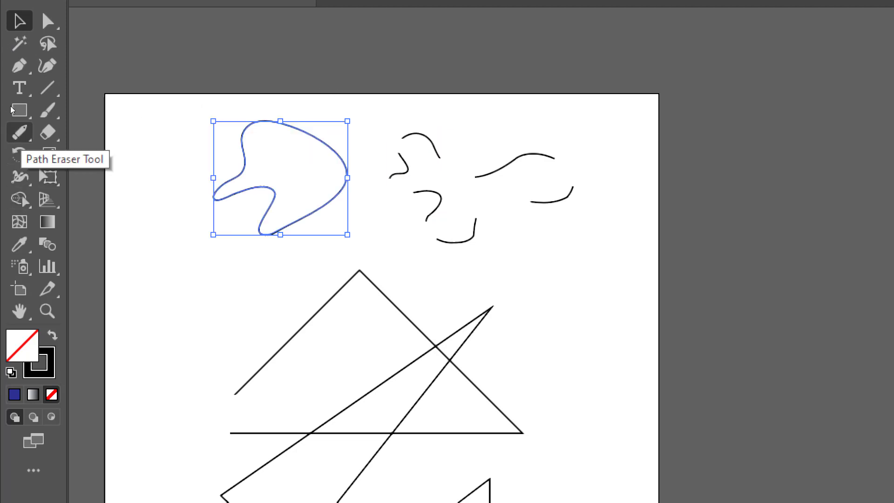
click(20, 133)
drag(335, 210, 269, 236)
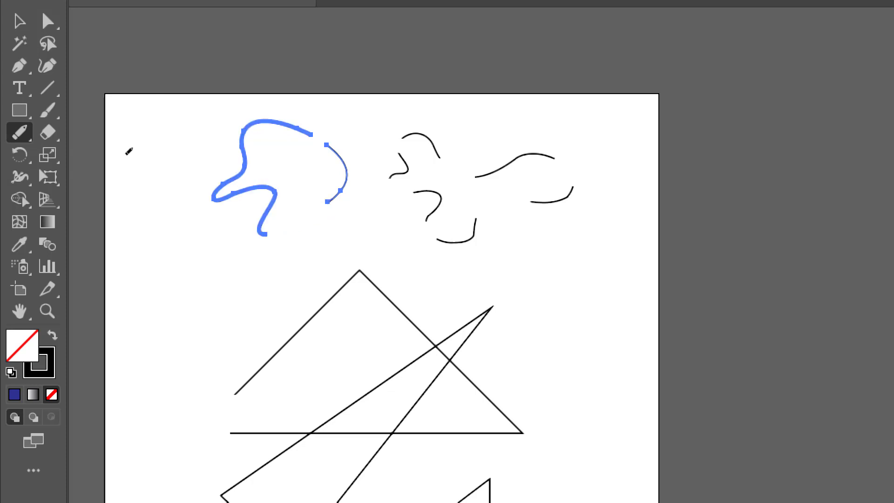
Place the sample text "Lorem ipsum", enlarge it to more than half the artboard width, and move it over the triangle's peak.
click(18, 86)
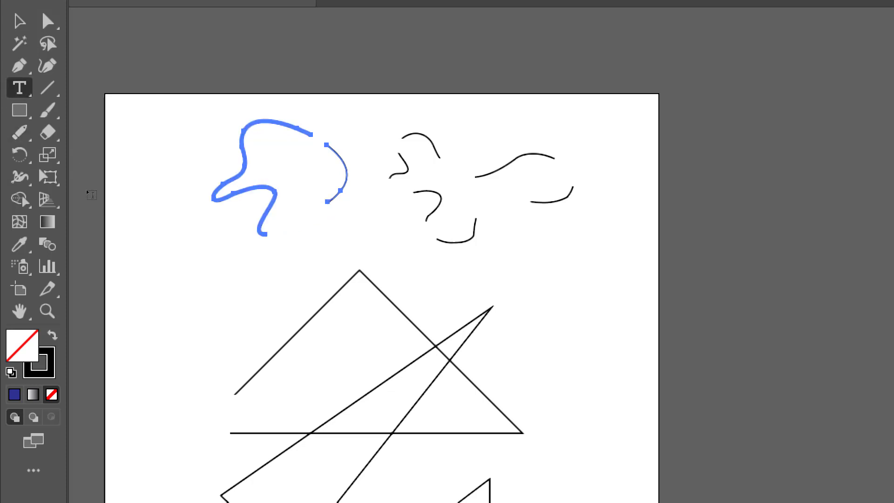
click(173, 299)
key(Escape)
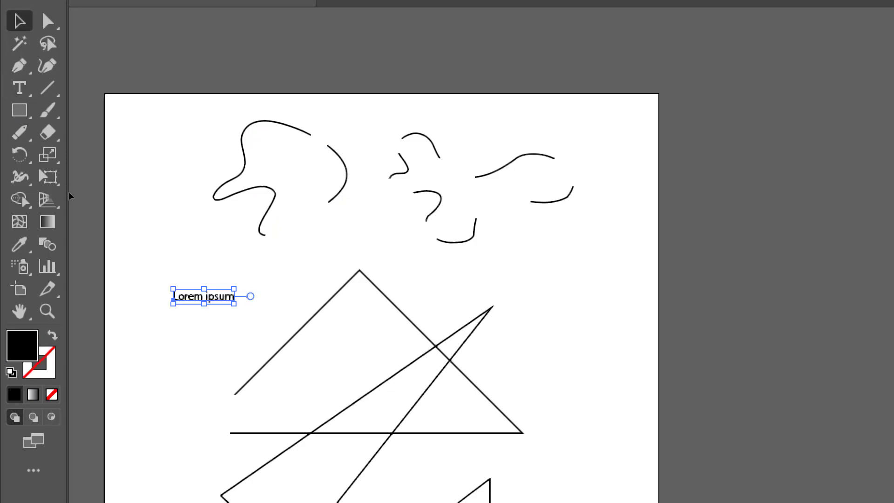
drag(234, 303, 523, 463)
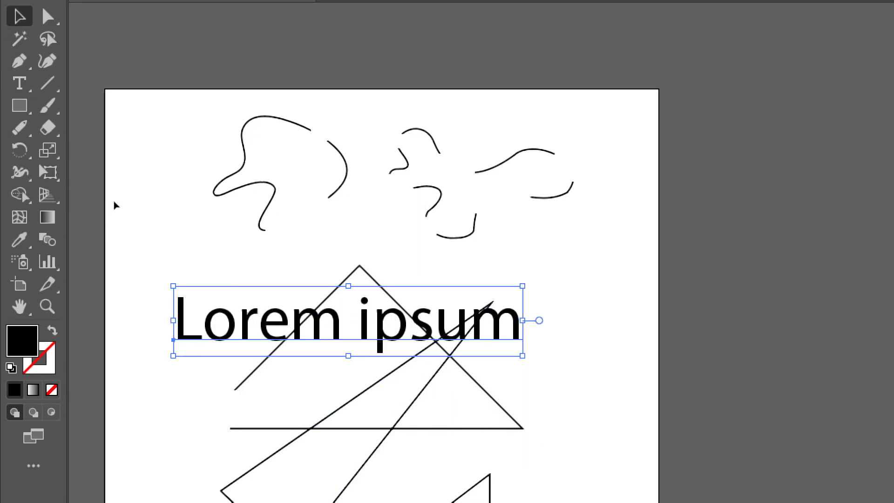
drag(230, 324, 214, 281)
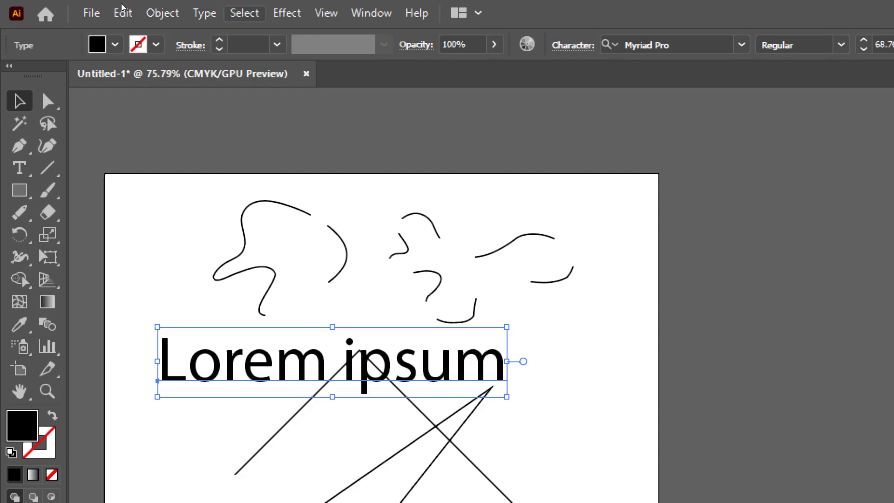
Convert the "Lorem ipsum" text to outlines and swap its fill and stroke so only a black outline remains.
click(244, 13)
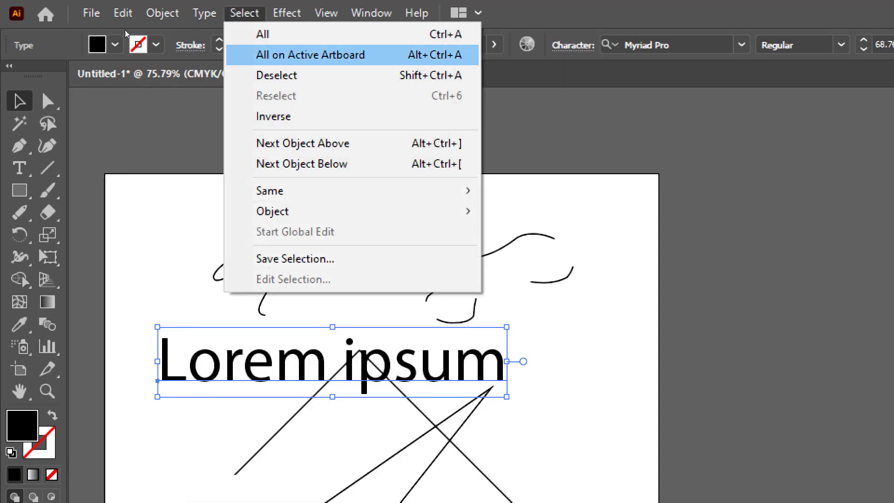
click(114, 212)
drag(265, 362, 266, 349)
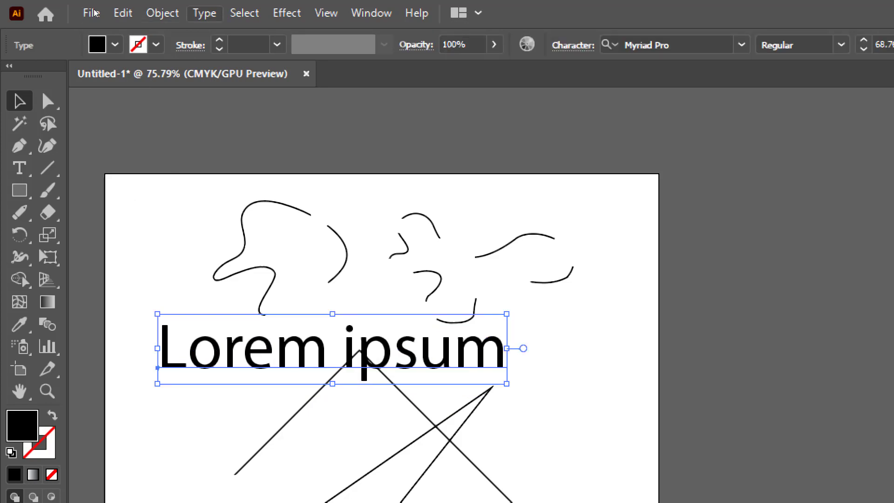
click(204, 13)
click(251, 340)
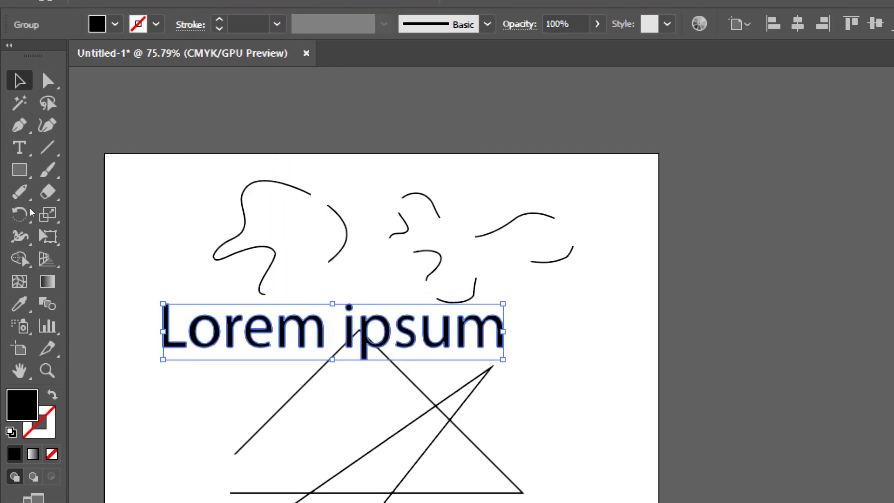
key(shift+x)
click(94, 202)
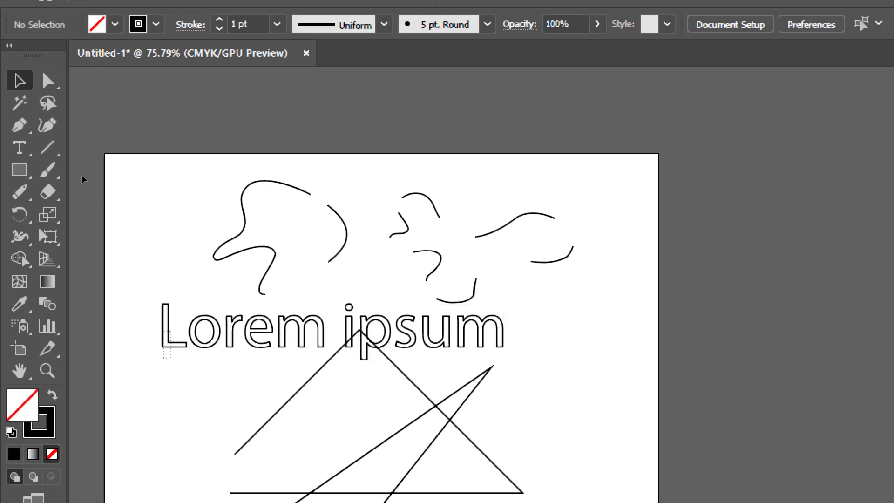
Ungroup the outlined "Lorem ipsum" lettering into separate letters.
drag(171, 358, 163, 331)
right_click(173, 346)
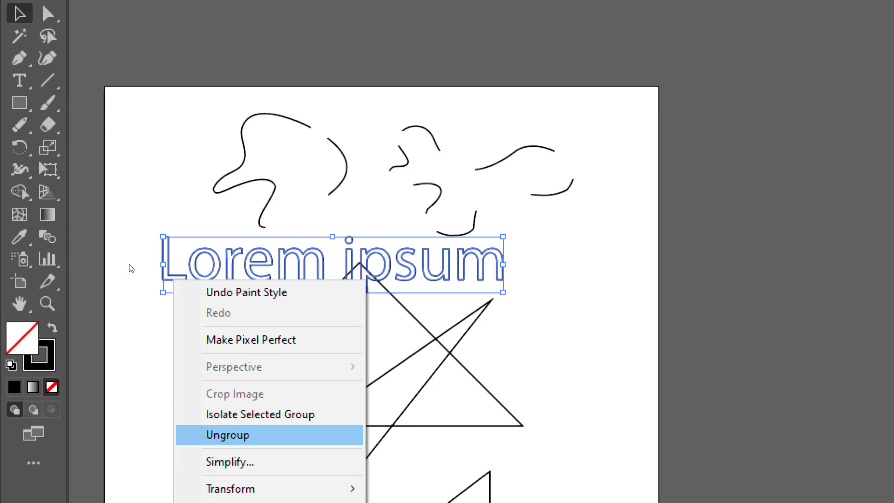
click(254, 500)
click(180, 444)
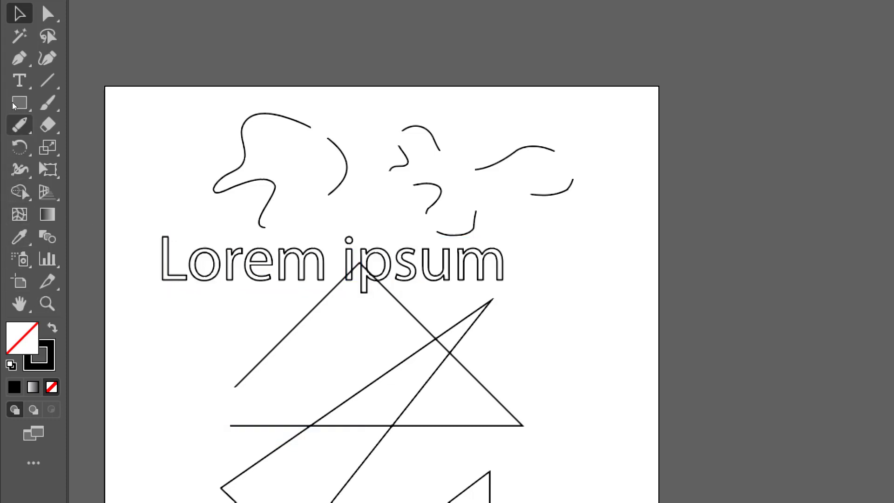
Select the letter L and erase pieces of its stem and base outline with the Path Eraser tool.
click(20, 125)
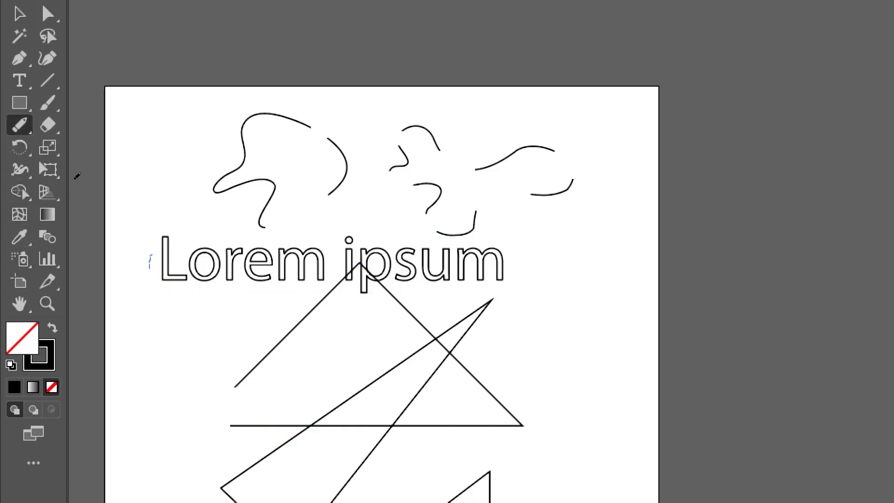
key(v)
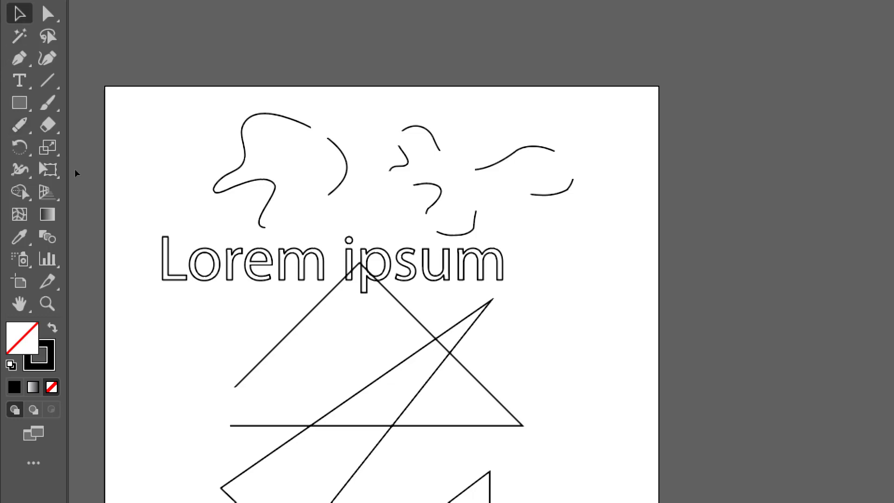
scroll(159, 247, up, 2)
drag(134, 244, 201, 322)
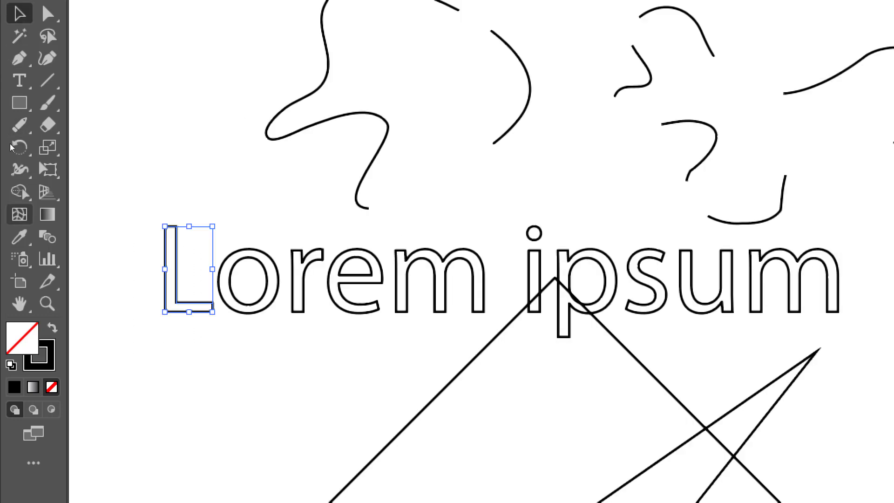
click(20, 125)
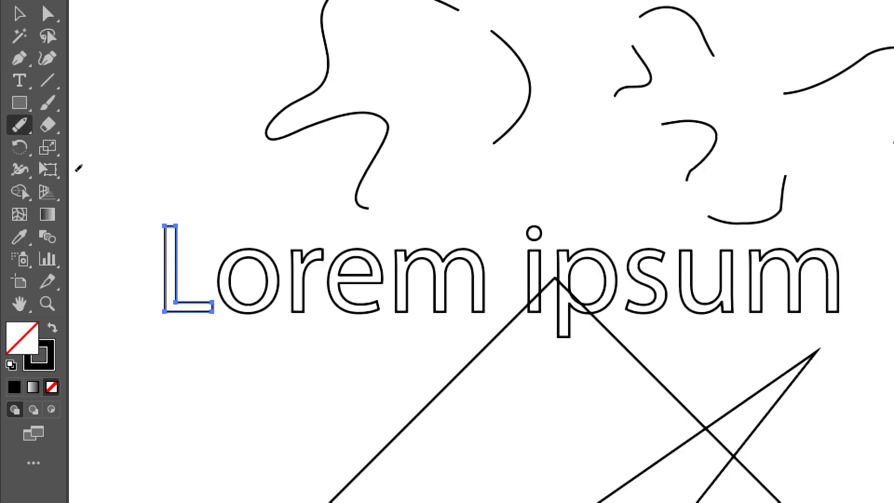
mouse_move(151, 253)
mouse_down()
mouse_move(156, 276)
mouse_move(164, 264)
mouse_move(177, 269)
mouse_move(178, 299)
mouse_up()
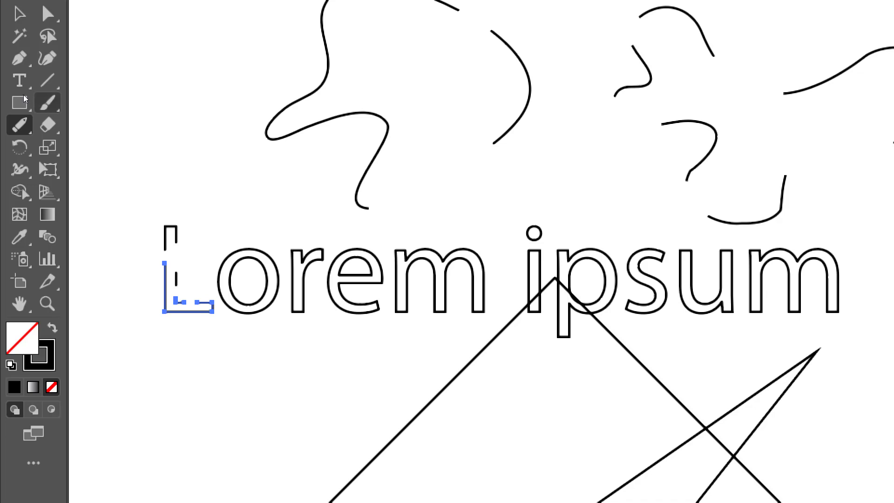
click(20, 13)
click(89, 130)
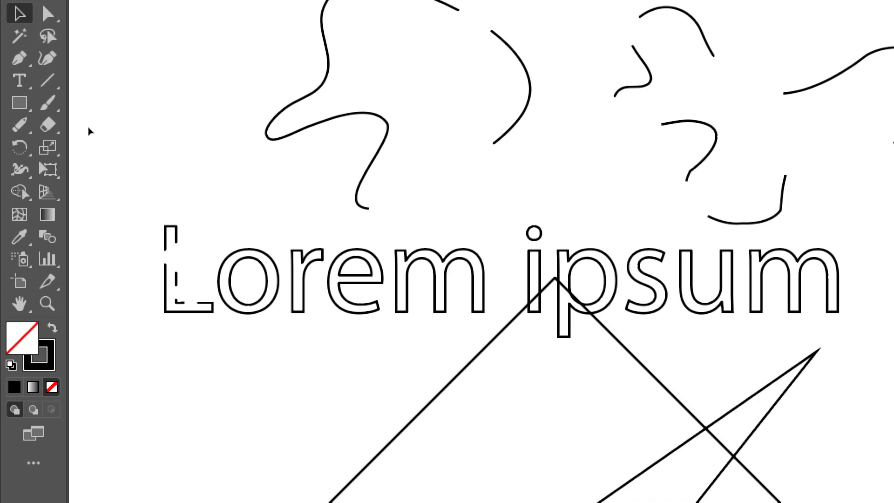
Draw a nearly square rectangle below the letter L and round its corners heavily.
click(33, 125)
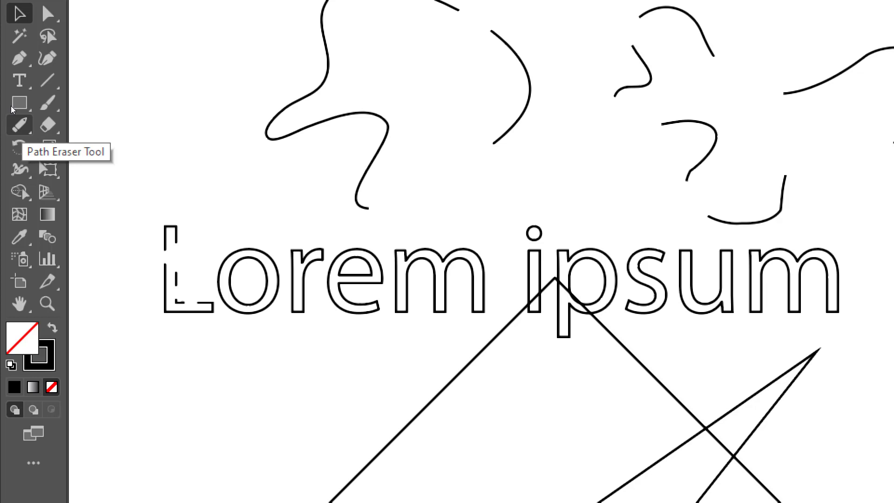
click(19, 103)
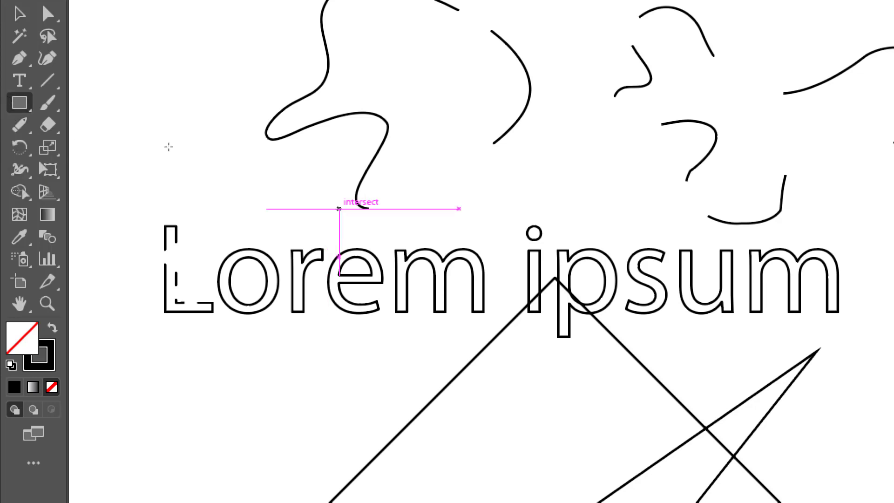
scroll(168, 147, down, 3)
drag(120, 274, 208, 355)
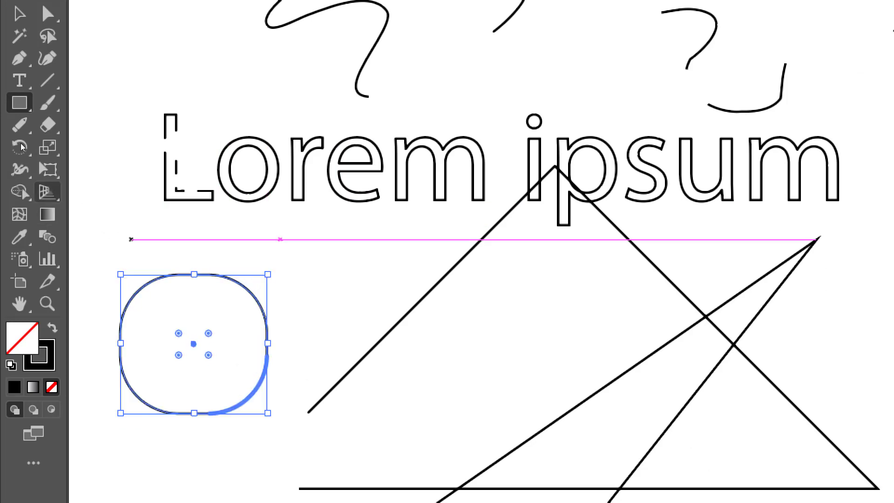
Erase the lower right corner of the rounded rectangle with the Path Eraser and reconnect its open ends with the Join tool.
click(19, 124)
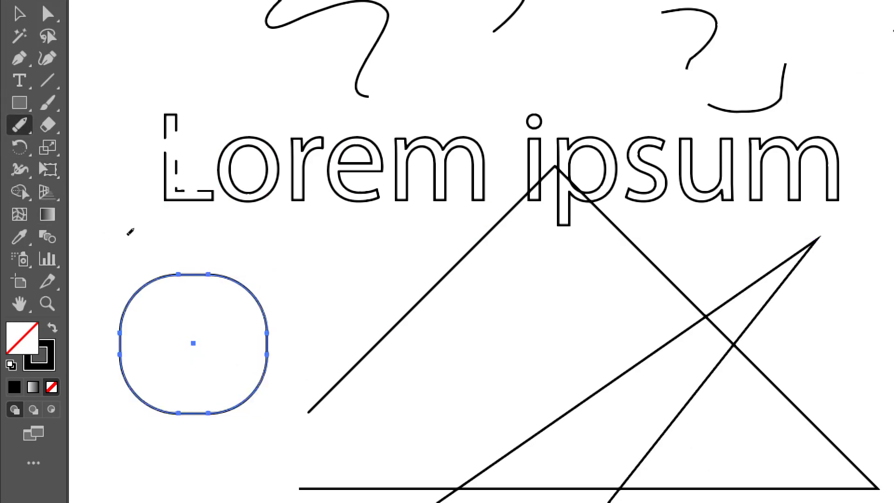
drag(259, 386, 223, 413)
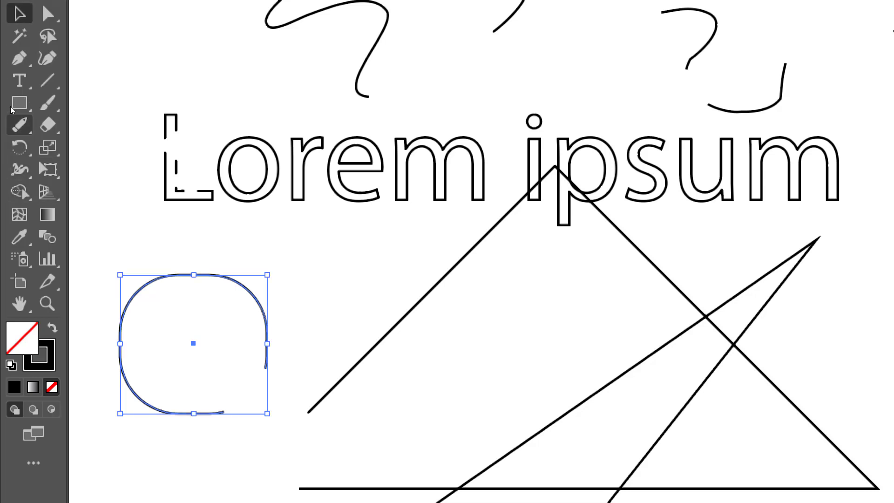
click(16, 123)
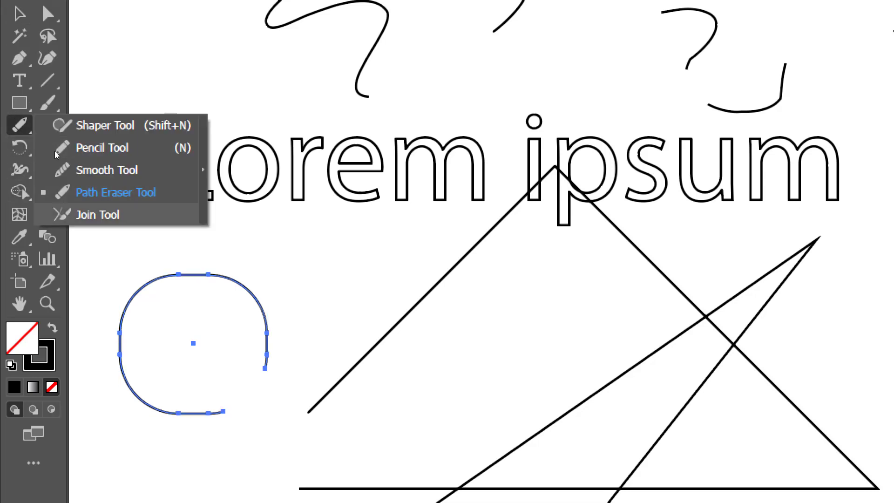
click(98, 214)
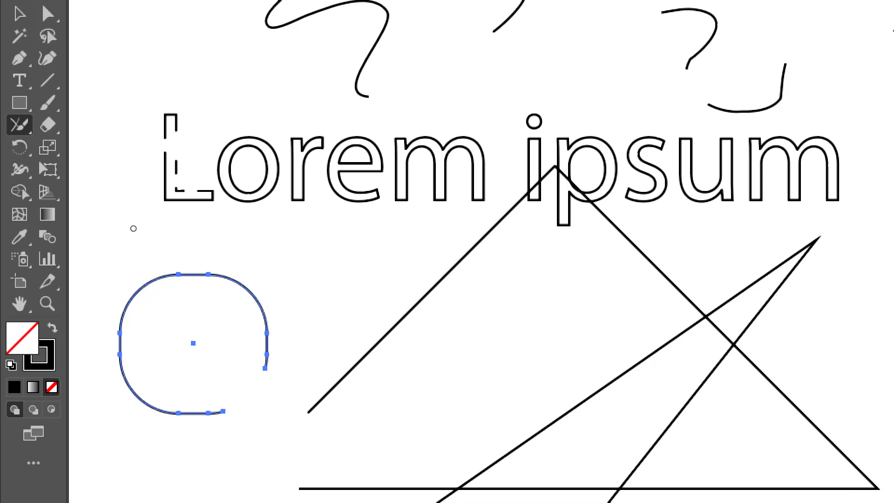
drag(268, 370, 217, 413)
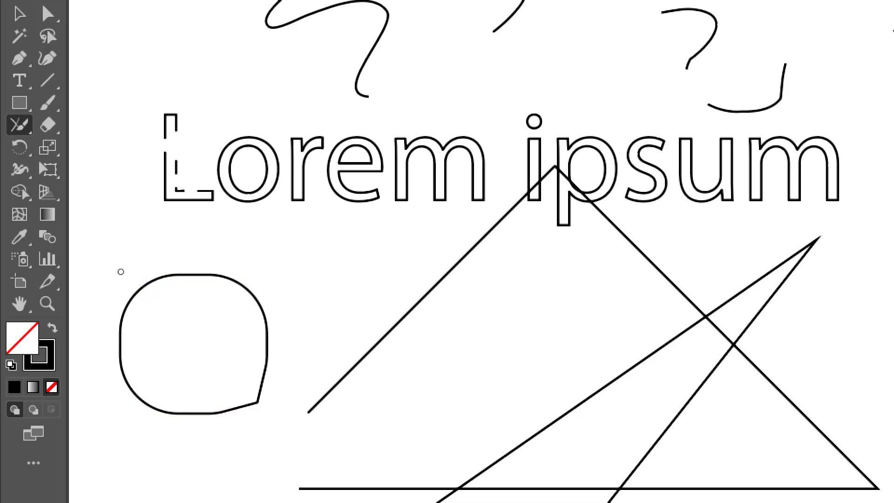
Draw an open triangular path with a small gap at its apex below the rounded shape using the Pen tool.
scroll(112, 223, down, 4)
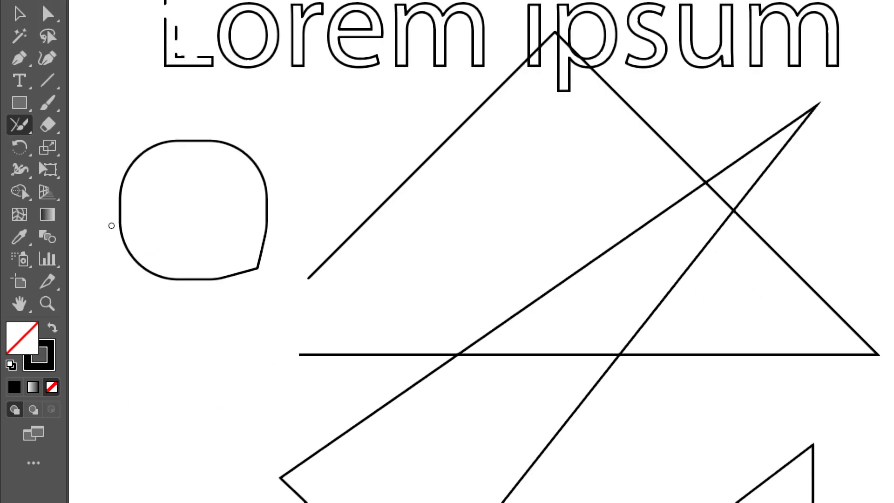
click(20, 58)
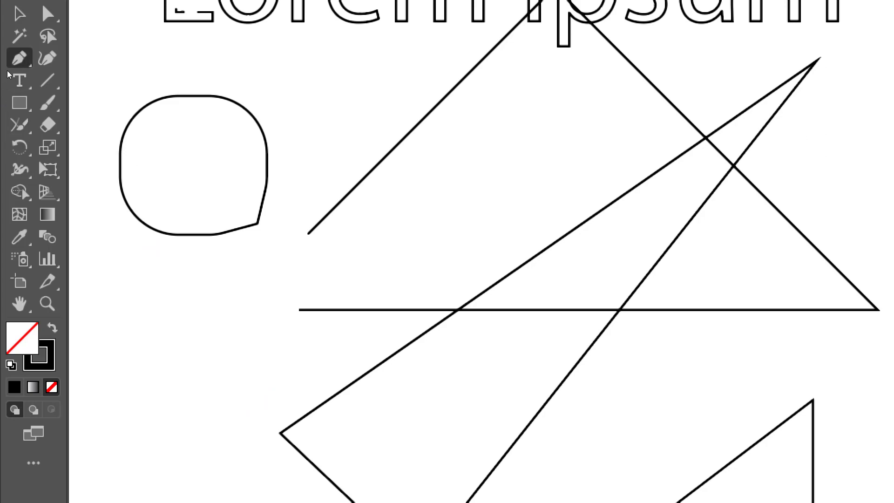
click(170, 288)
click(138, 373)
click(233, 378)
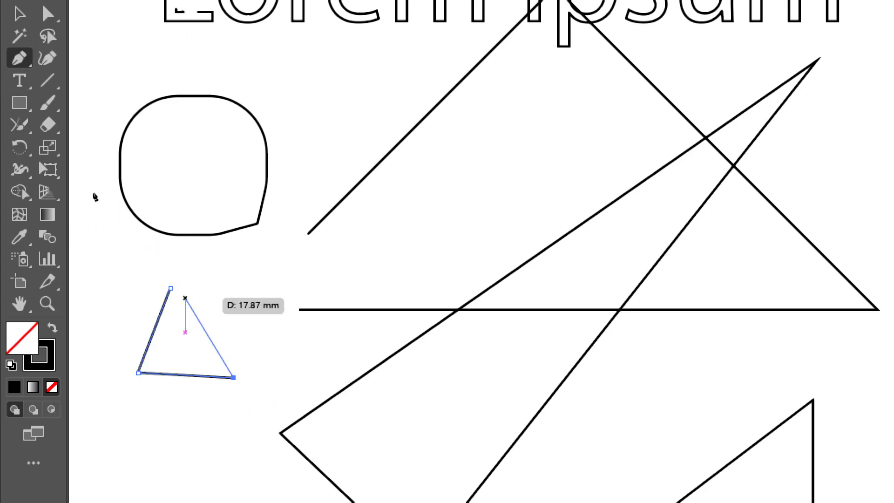
click(185, 296)
key(v)
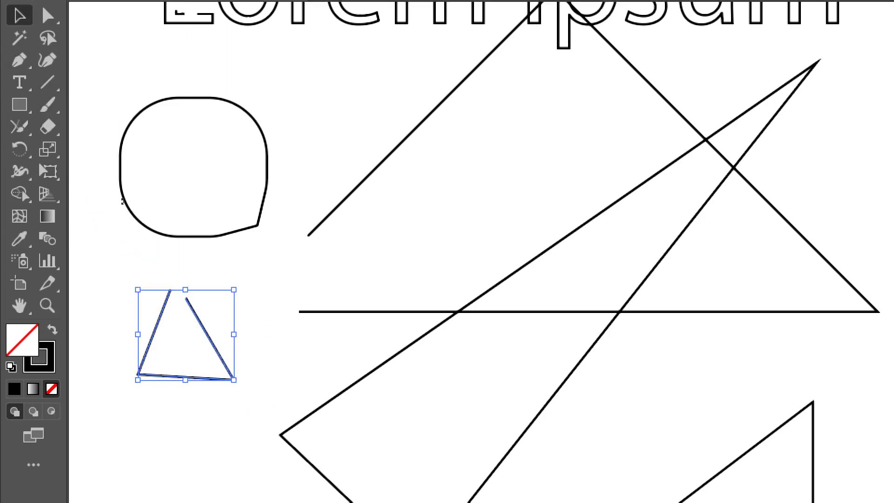
click(85, 185)
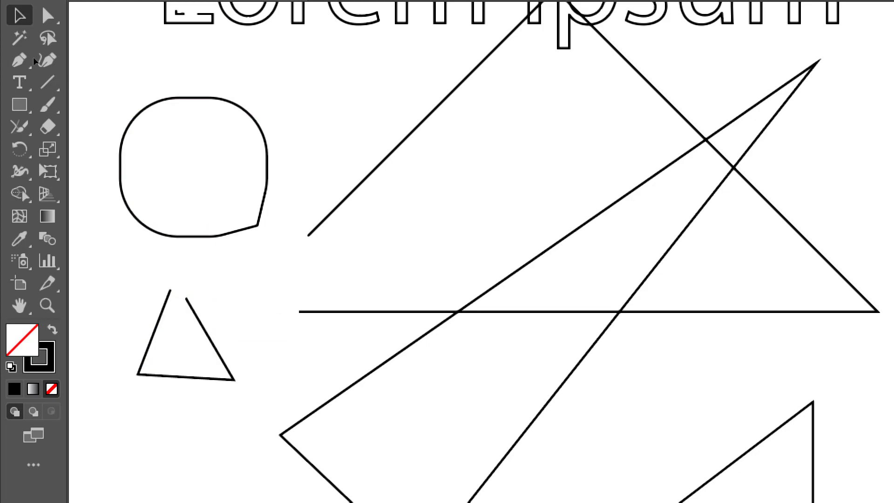
Select the two open end points at the top of the small triangle and join them with a straight segment.
key(a)
drag(148, 262, 199, 322)
right_click(177, 308)
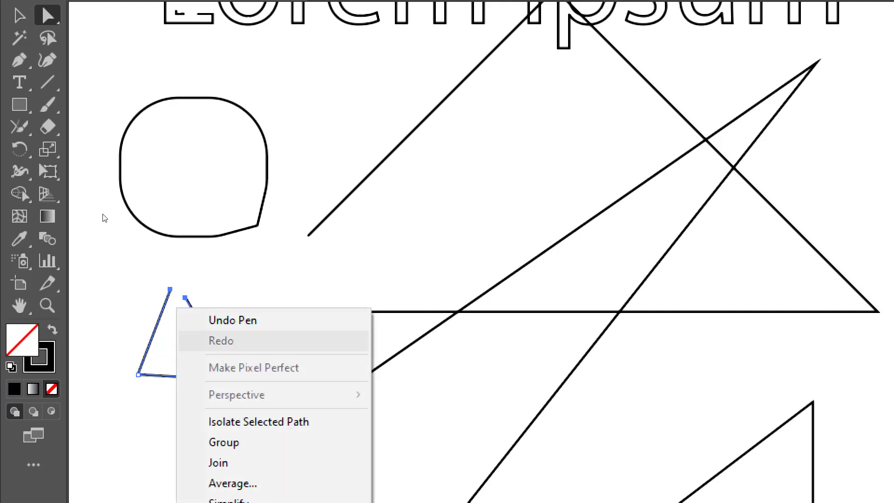
click(218, 436)
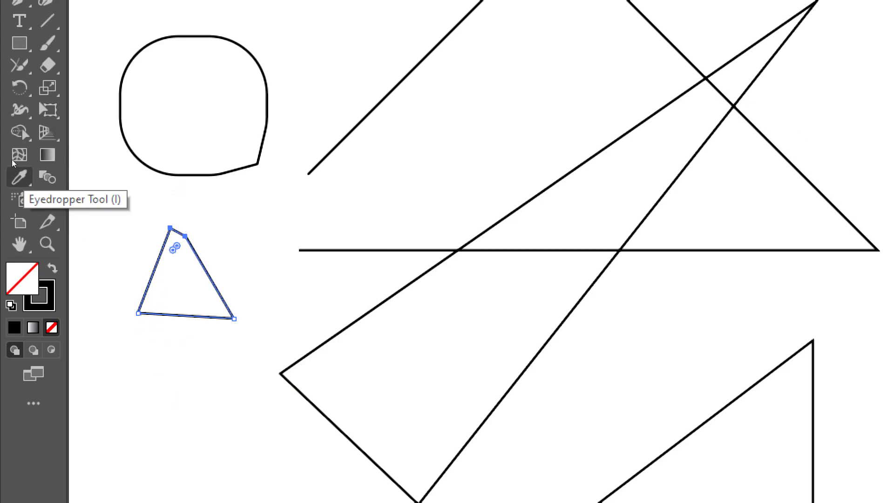
click(88, 289)
Select all the artwork and delete it to empty the artboard.
scroll(108, 227, up, 3)
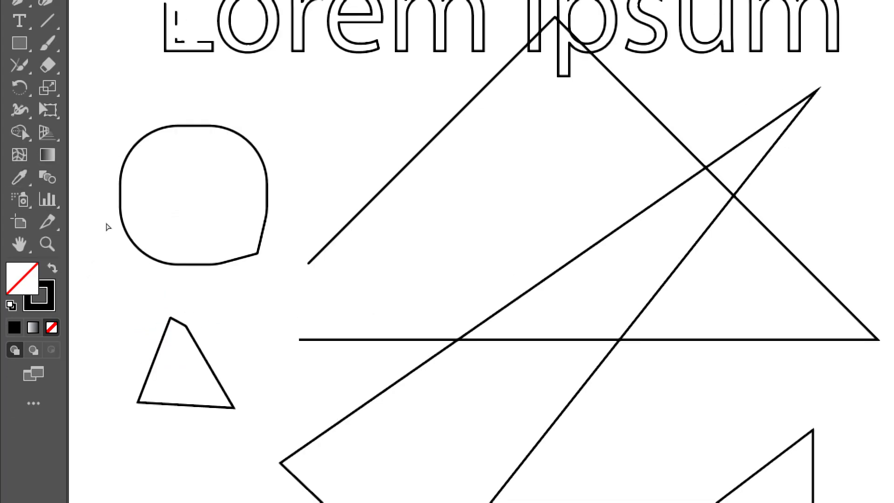
scroll(109, 226, down, 3)
scroll(113, 222, up, 10)
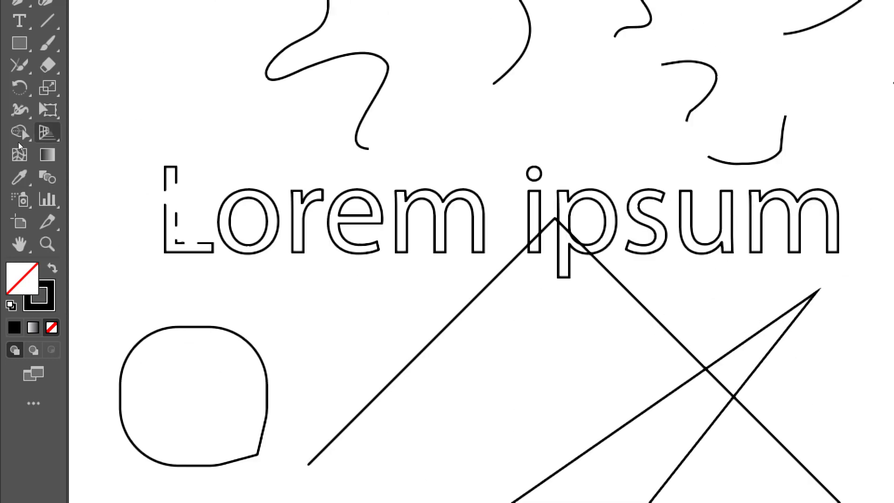
scroll(104, 176, up, 4)
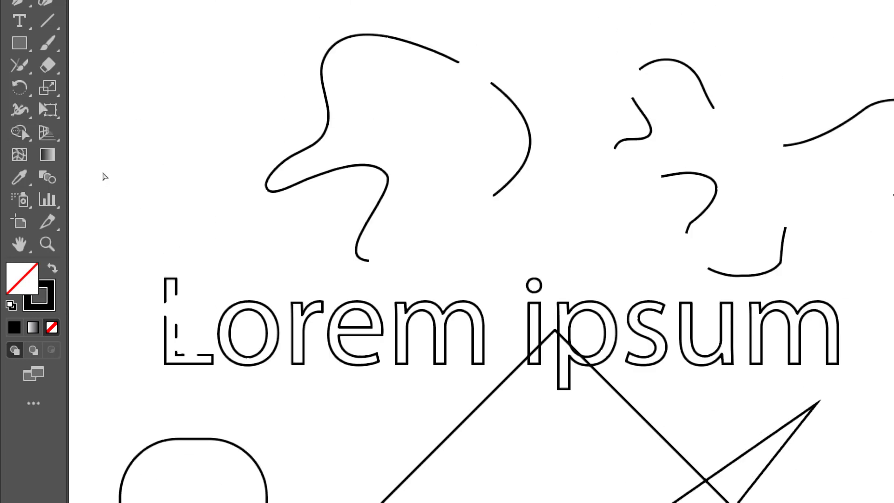
key(ctrl+a)
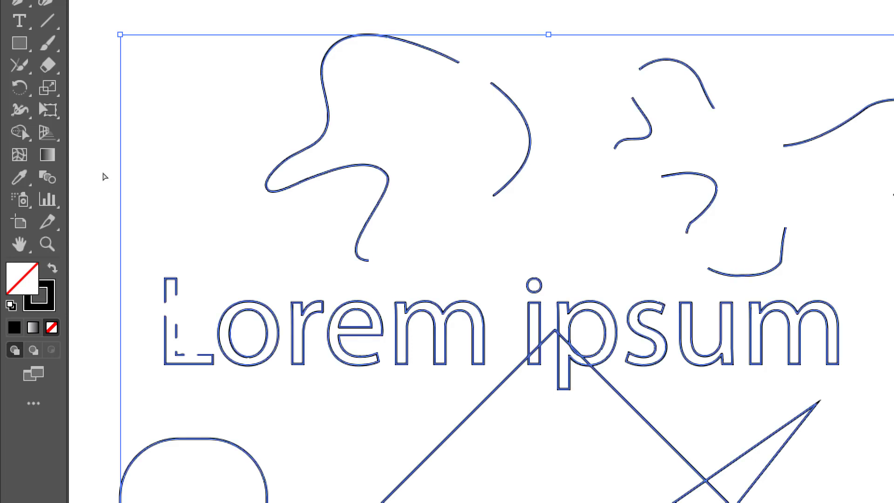
key(Delete)
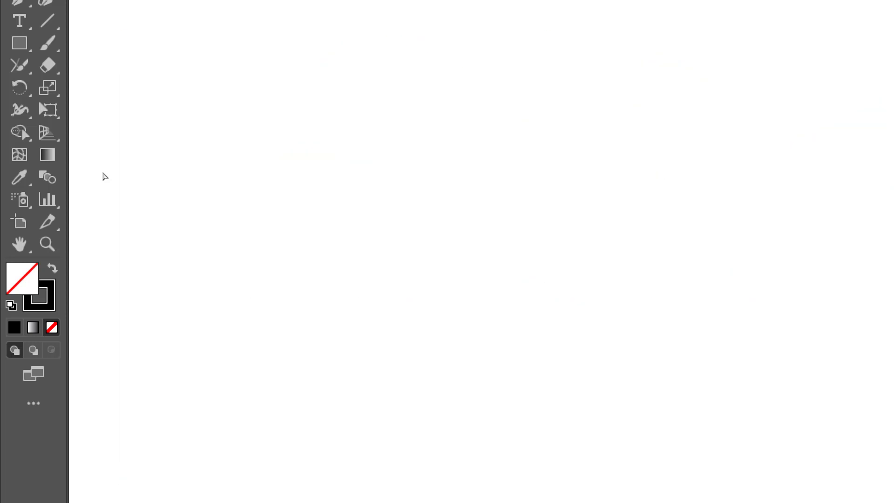
click(19, 110)
key(m)
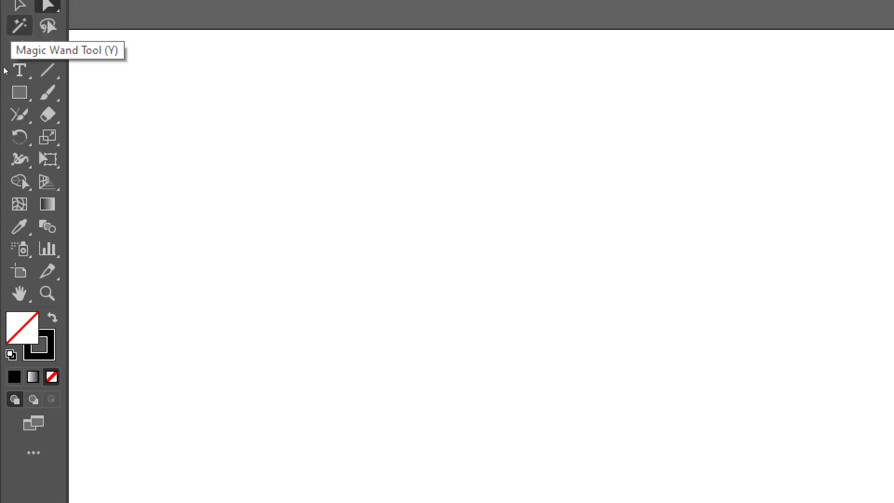
click(14, 116)
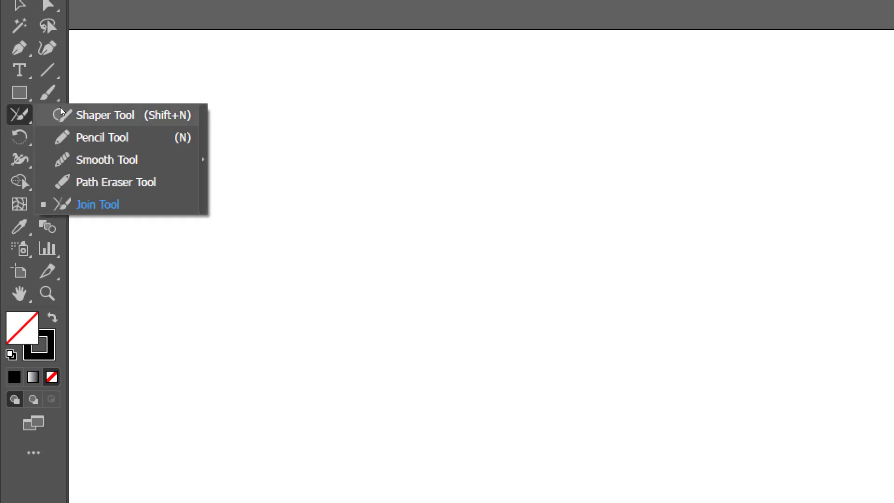
click(7, 109)
click(38, 111)
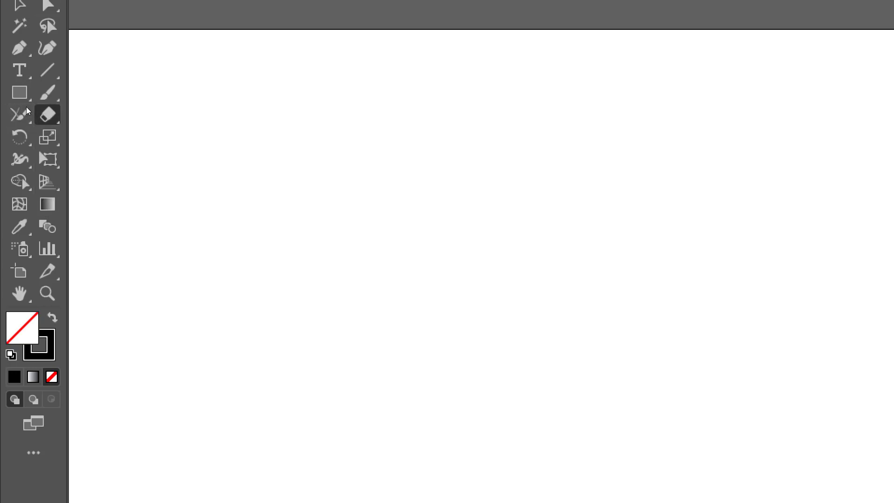
click(48, 114)
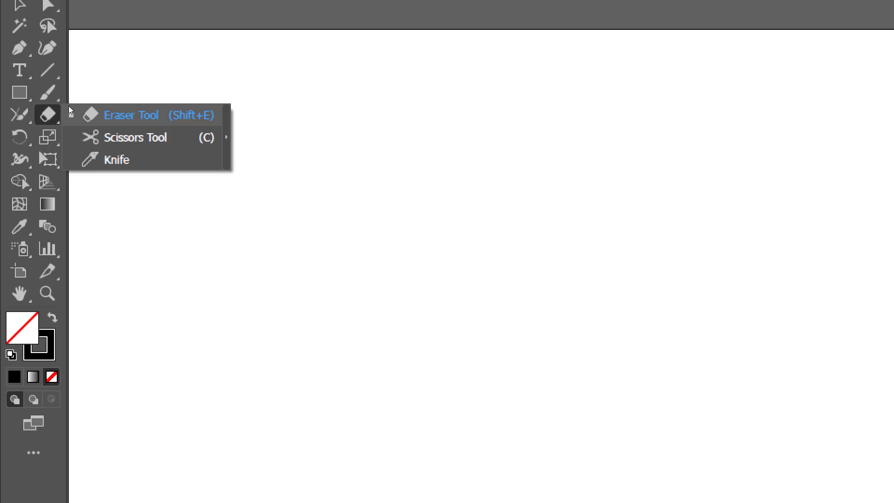
Draw a large circle in the upper part of the artboard with the Ellipse tool and fill it light blue.
click(14, 98)
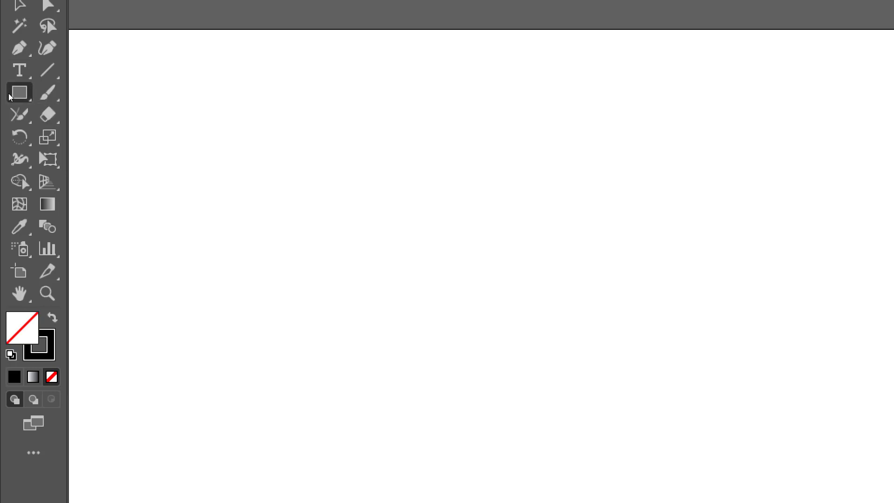
click(103, 137)
drag(259, 120, 582, 443)
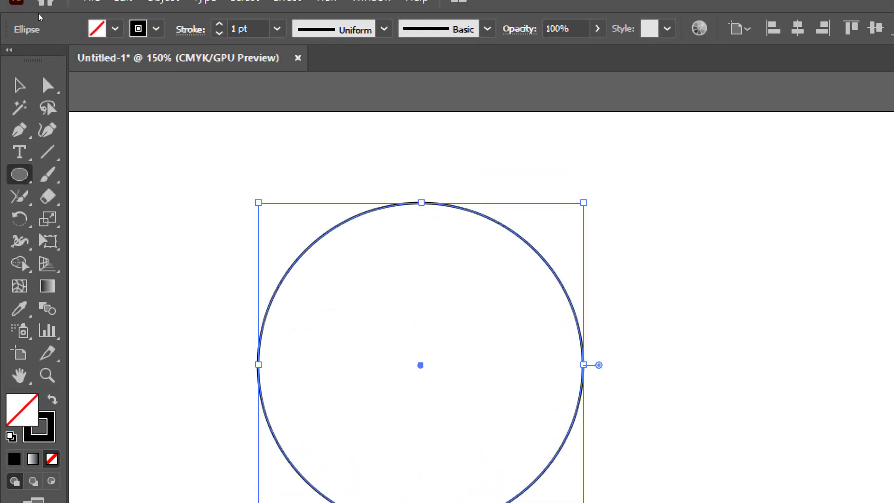
click(114, 29)
click(130, 73)
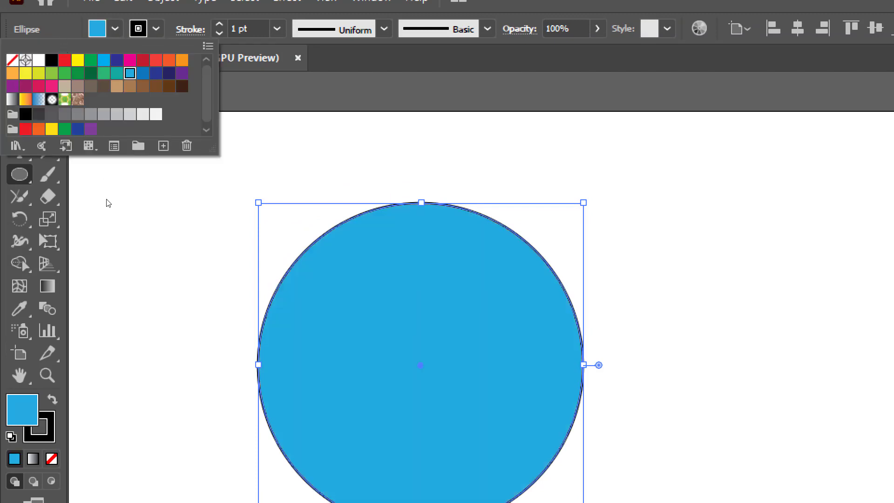
click(102, 228)
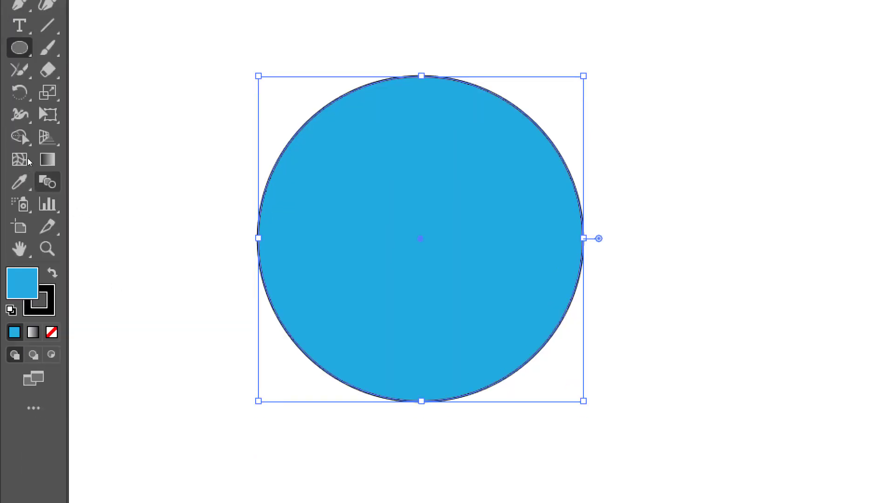
Erase a curved horizontal band across the blue circle with the Eraser tool and move the two resulting pieces apart.
click(49, 70)
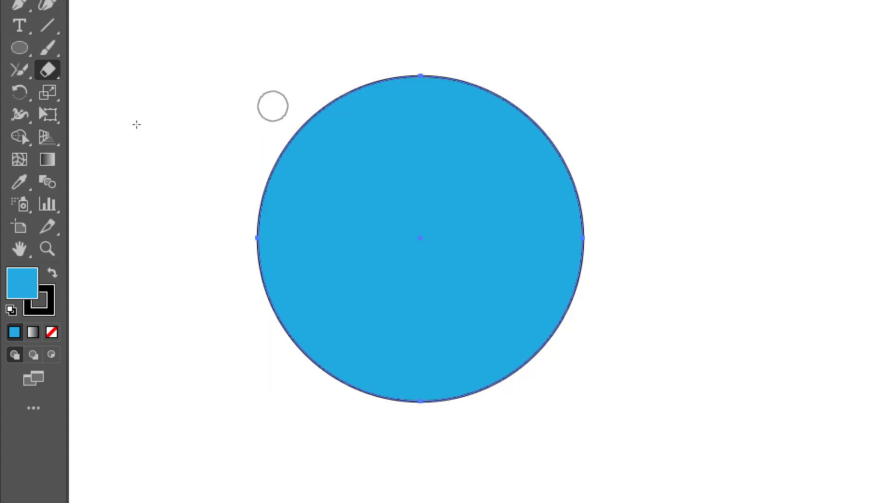
mouse_move(226, 188)
mouse_down()
mouse_move(313, 224)
mouse_move(511, 225)
mouse_move(606, 186)
mouse_up()
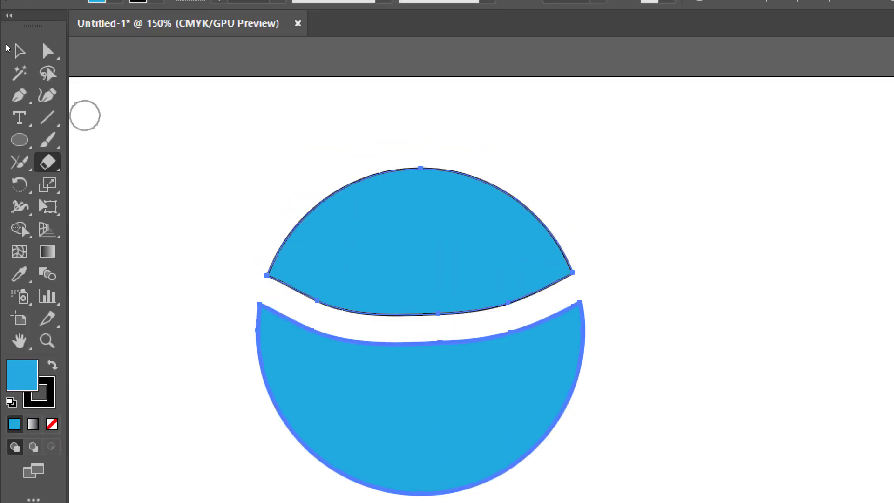
click(17, 50)
click(156, 163)
drag(366, 218, 367, 189)
drag(434, 422, 444, 446)
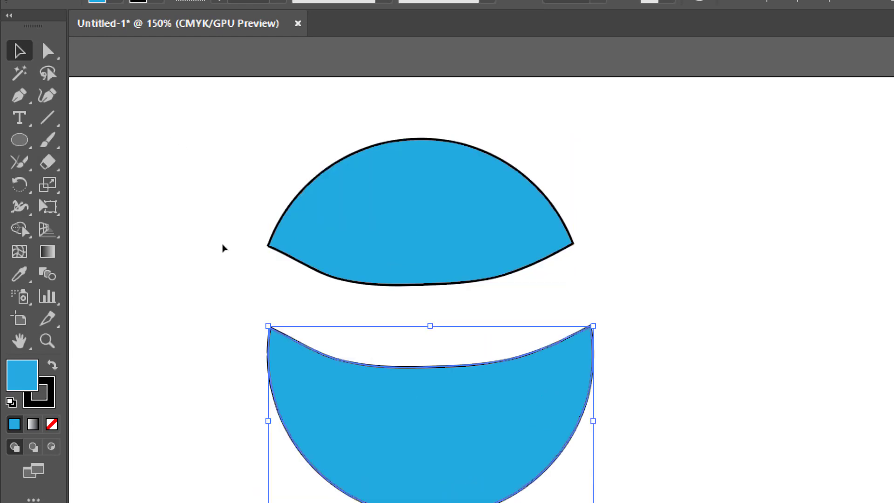
Undo both piece moves and the horizontal erasure of the circle.
key(ctrl+z)
key(ctrl+z)
key(ctrl+z)
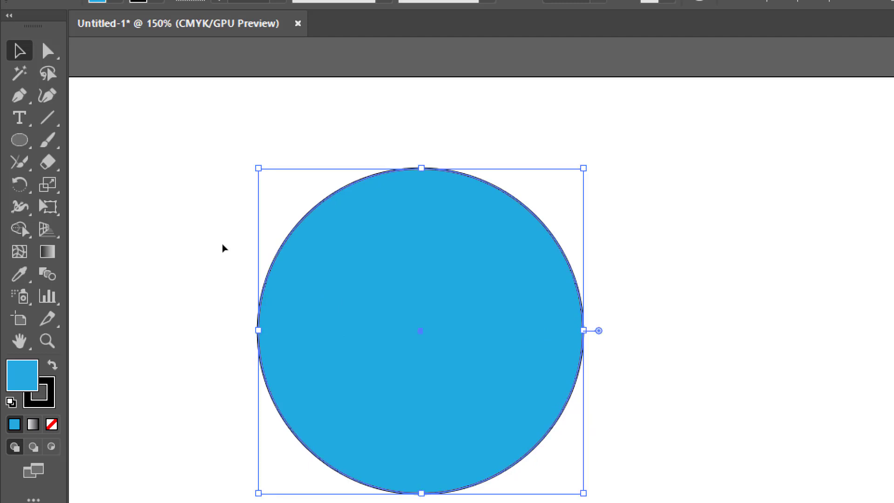
Erase a diagonal S-shaped band across the circle from its upper left to its lower right edge and deselect the pieces.
key(shift+e)
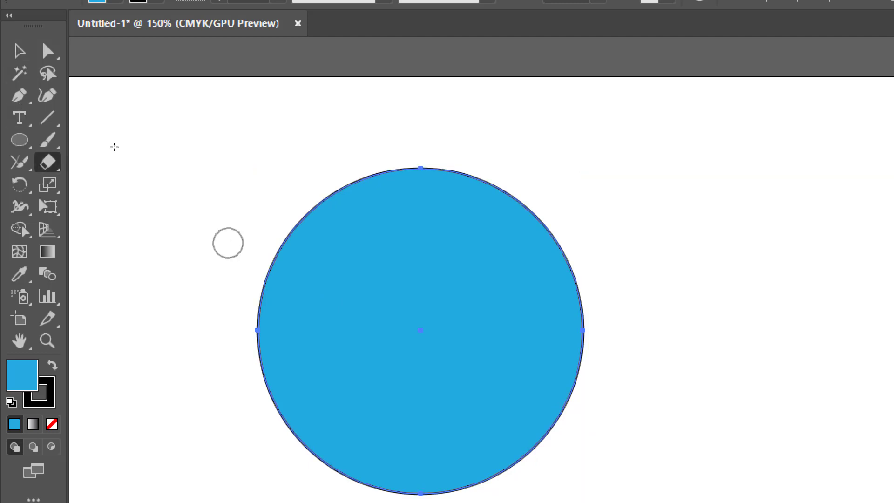
mouse_move(261, 218)
mouse_down()
mouse_move(485, 354)
mouse_move(584, 372)
mouse_up()
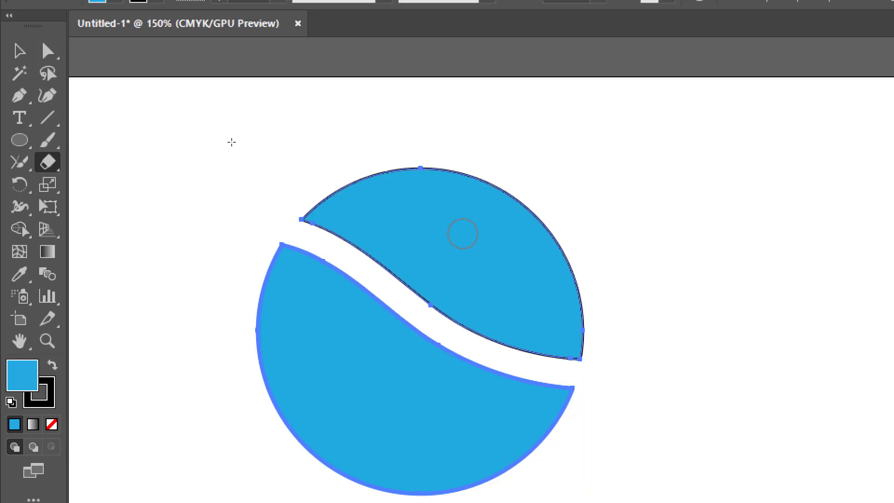
click(13, 55)
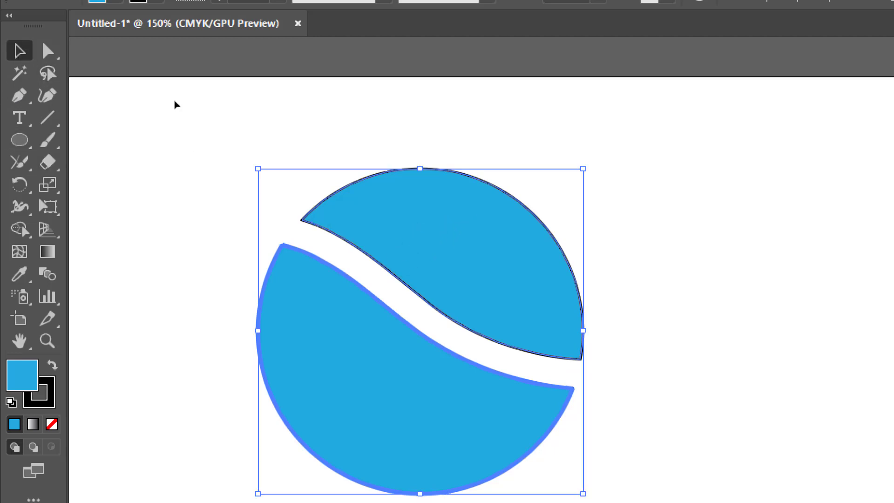
click(217, 103)
Select the upper piece of the split circle and change its fill to orange after trying magenta and red.
click(373, 209)
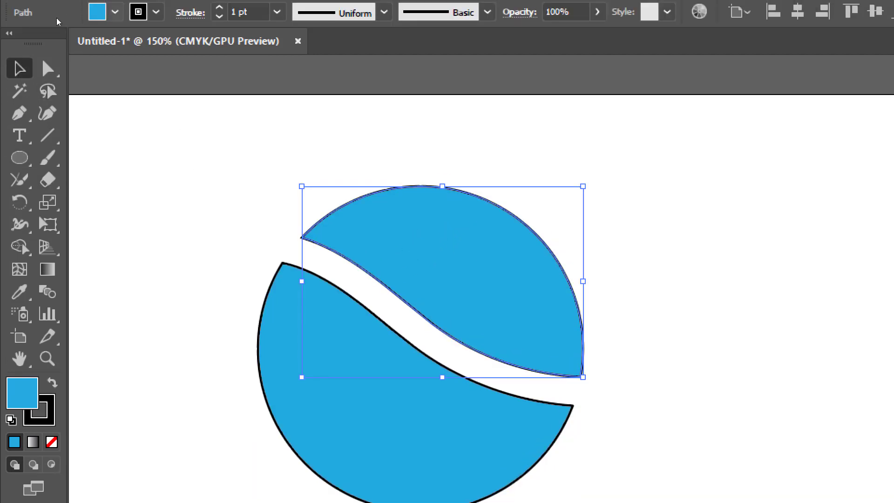
click(115, 14)
click(130, 45)
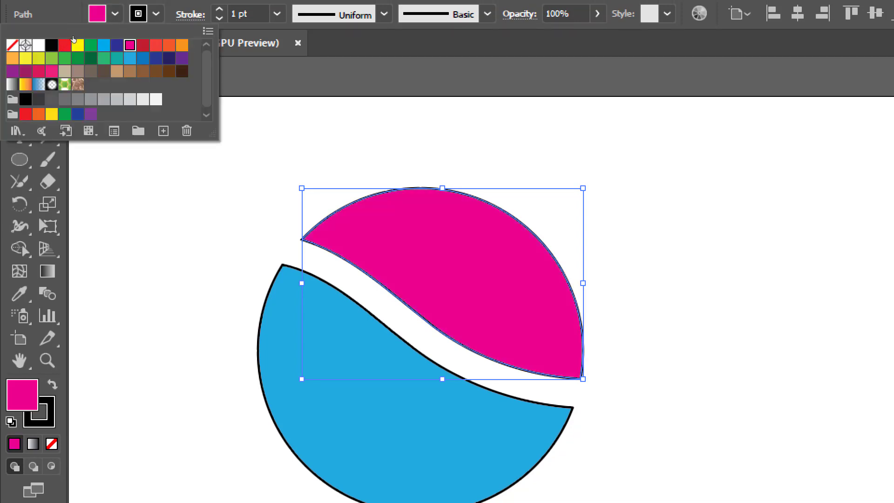
click(143, 45)
click(182, 44)
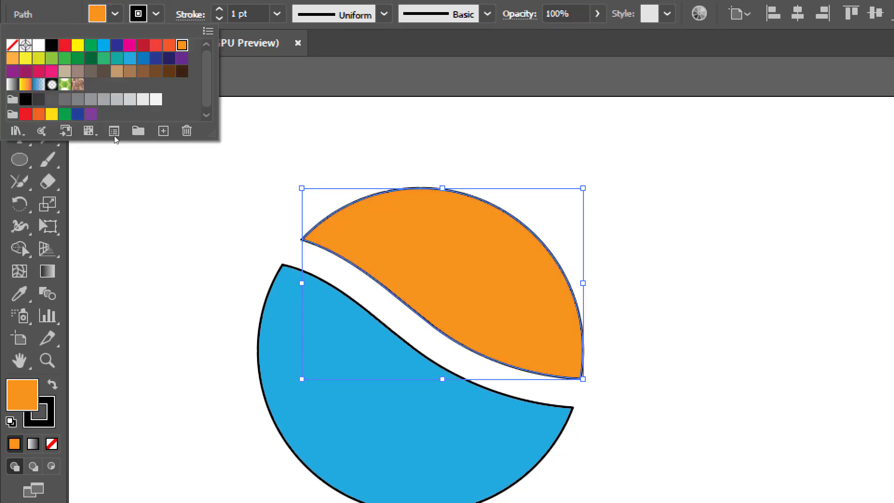
key(Escape)
scroll(272, 203, down, 2)
click(326, 212)
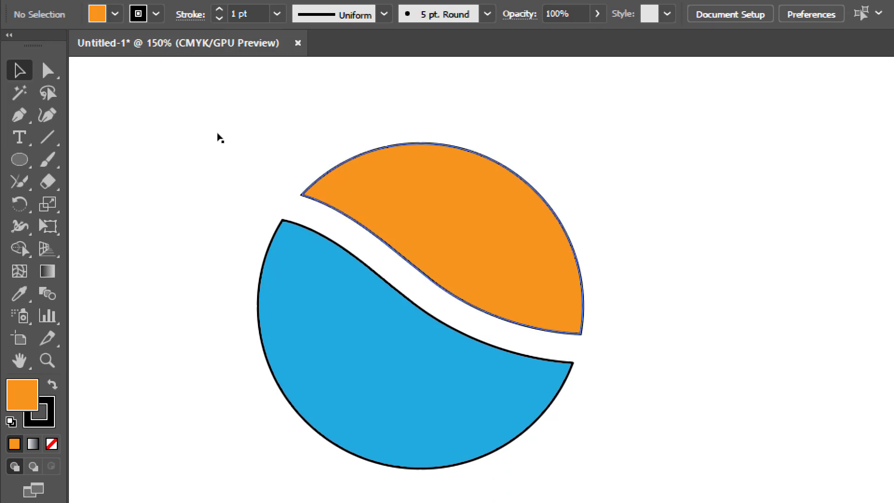
Undo the fill color changes and the diagonal erasure of the circle.
key(ctrl+z)
key(ctrl+z)
key(ctrl+z)
key(ctrl+z)
key(ctrl+z)
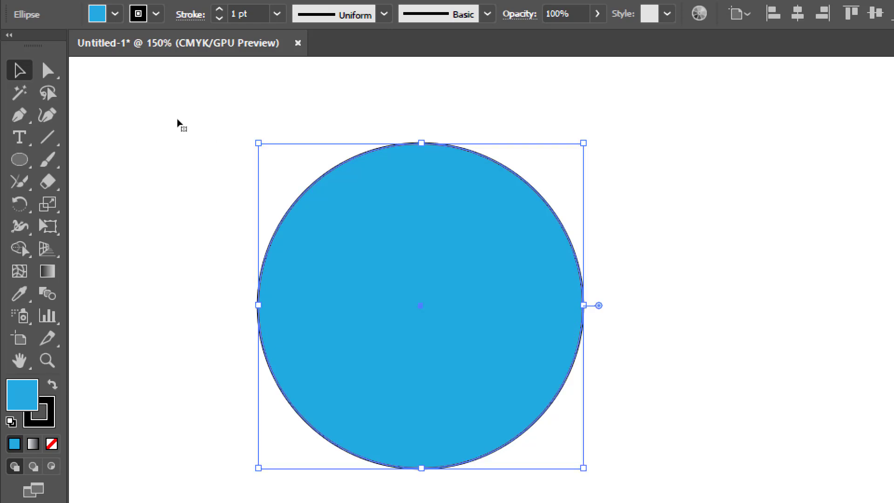
Increase the Eraser tool's size to 51 pt in its options.
click(48, 181)
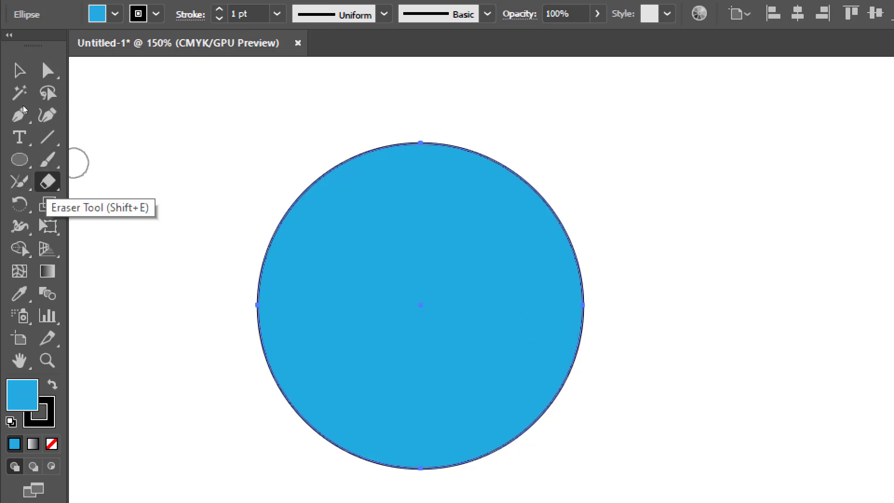
double_click(47, 181)
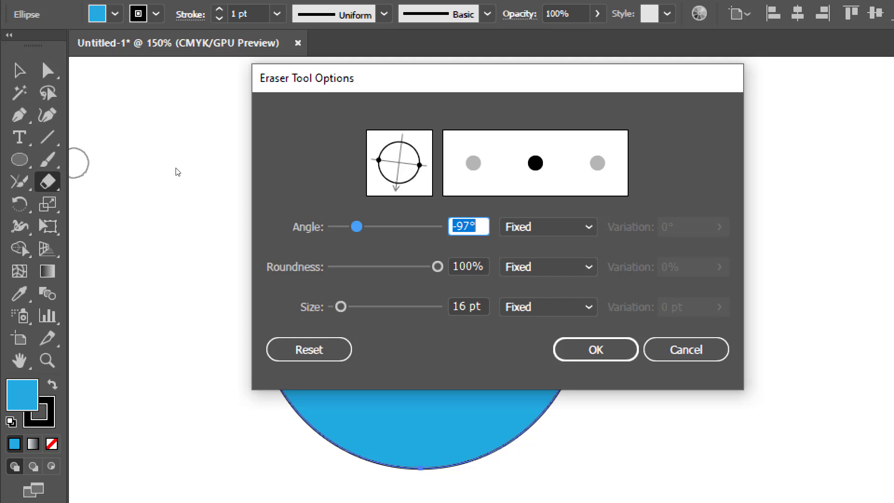
drag(341, 306, 359, 307)
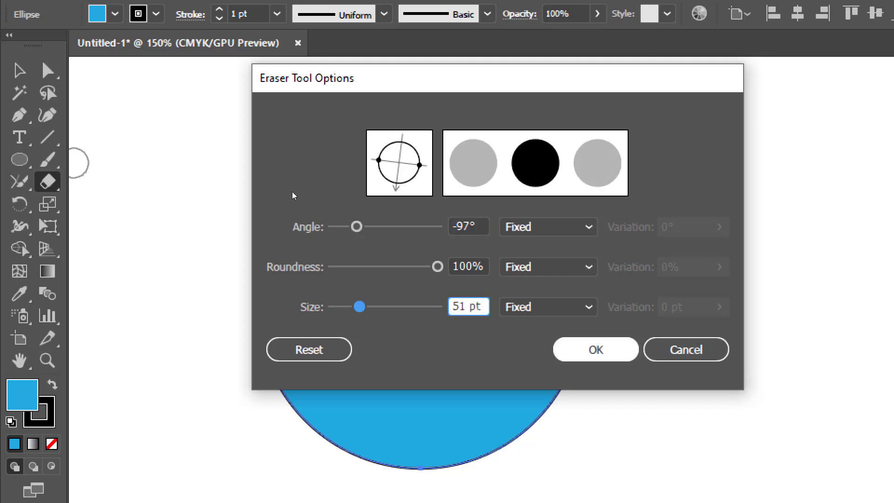
click(596, 349)
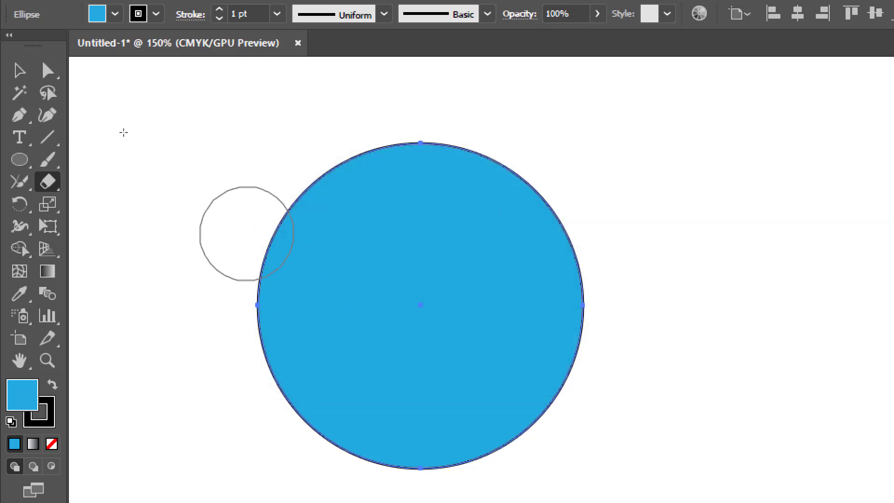
Erase a round notch from each of the circle's four sides and a round hole at its center.
click(264, 256)
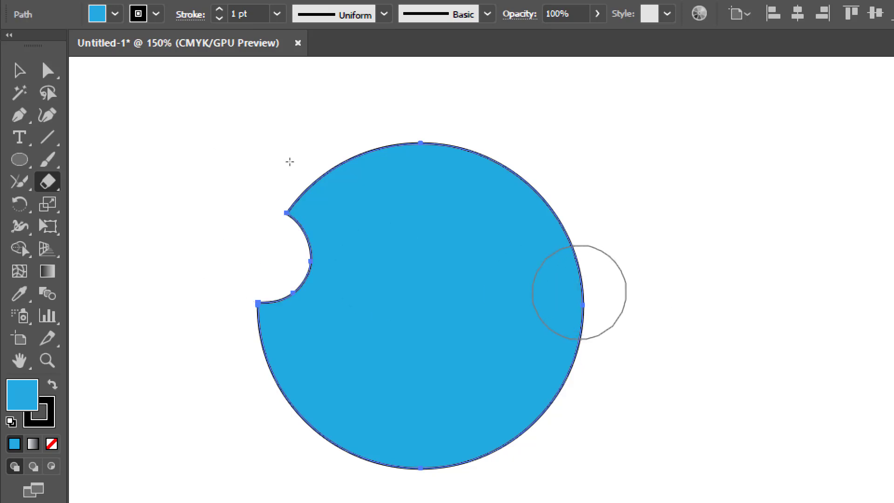
click(580, 291)
click(421, 141)
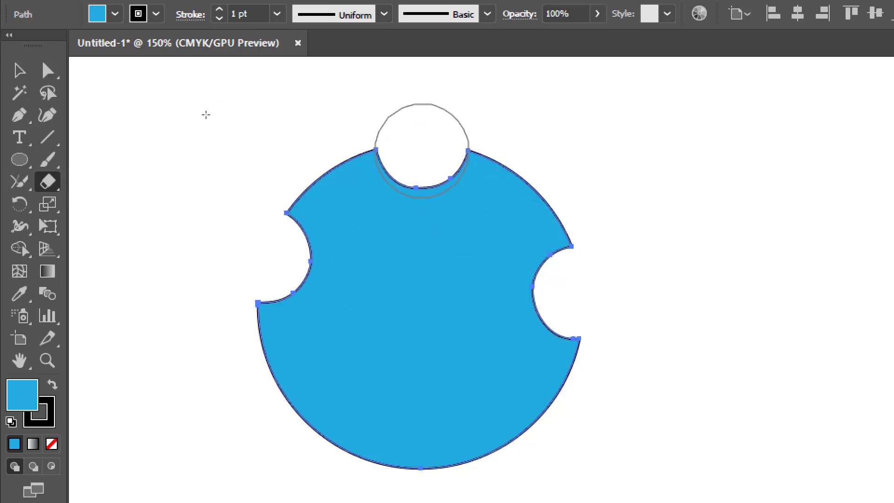
click(410, 456)
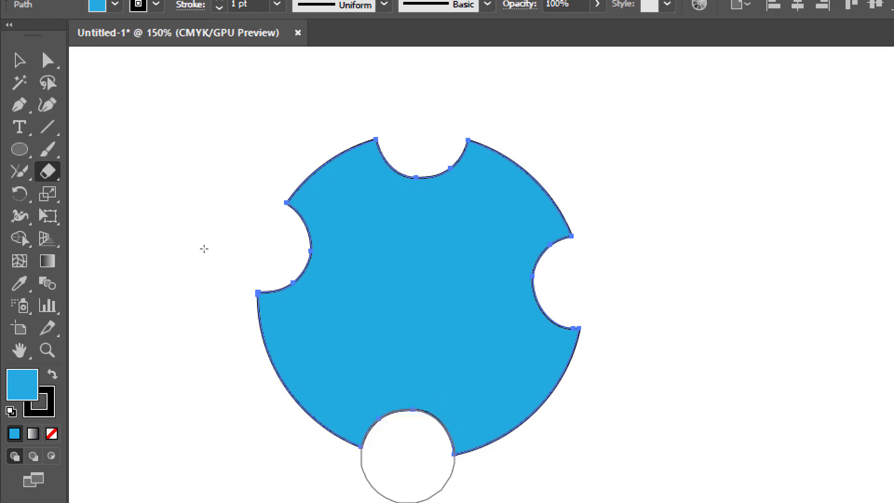
click(414, 295)
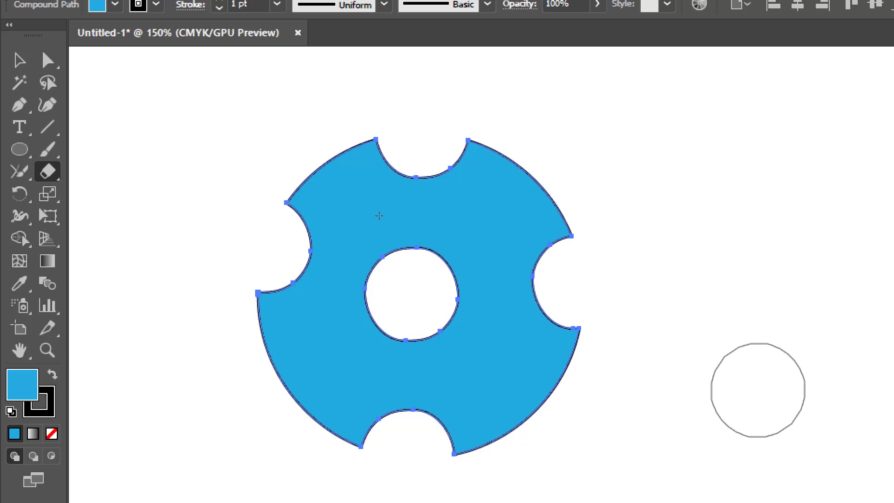
Undo the four edge notches and the center hole in the circle.
key(ctrl+z)
key(ctrl+z)
key(ctrl+z)
key(ctrl+z)
key(ctrl+z)
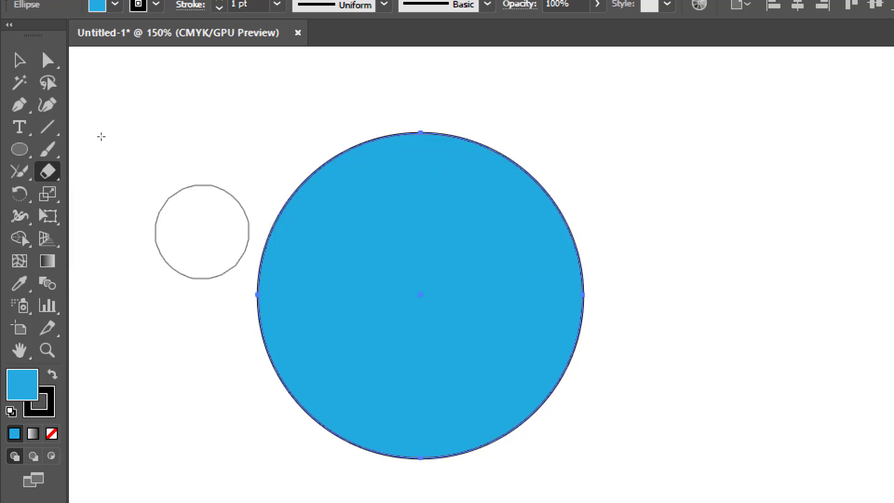
Reduce the Eraser tool's roundness to 37% for an elliptical tip.
key(Return)
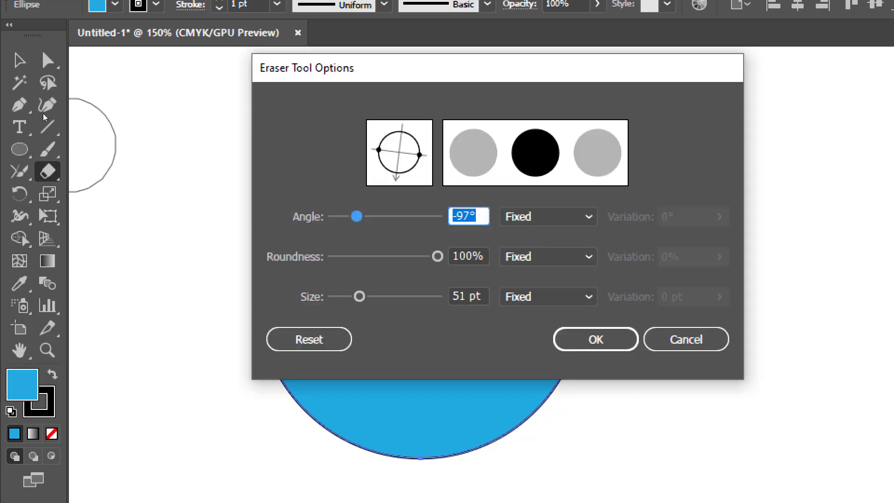
drag(438, 256, 372, 256)
click(591, 339)
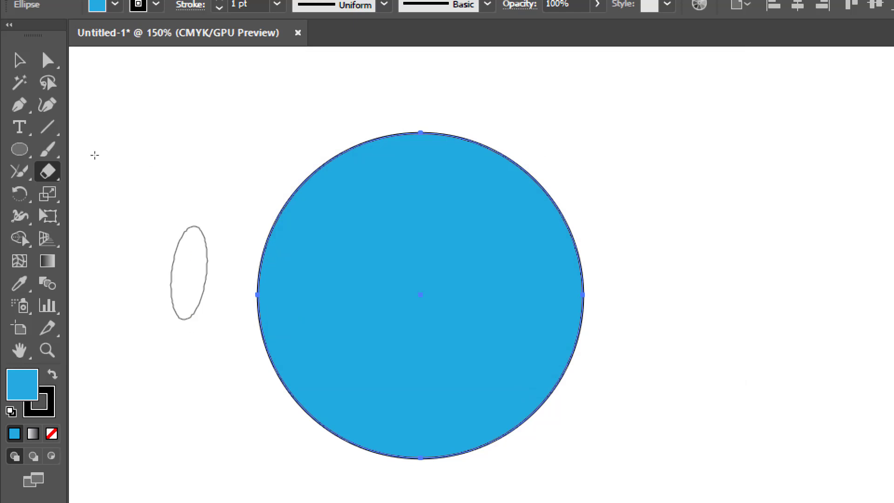
Erase a curved band across the circle's upper part and a curved bite from each lower side with the elliptical tip.
click(292, 250)
mouse_move(291, 250)
mouse_down()
mouse_move(405, 245)
mouse_move(469, 228)
mouse_move(543, 197)
mouse_move(610, 159)
mouse_up()
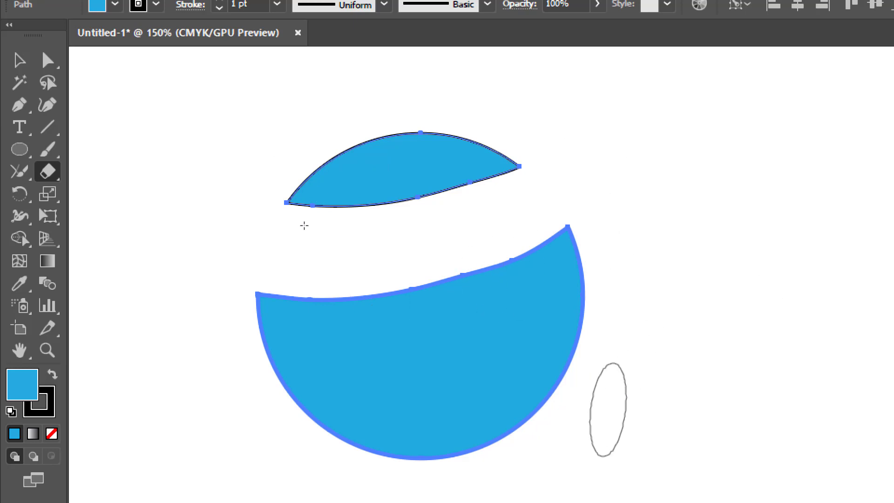
mouse_move(599, 395)
mouse_down()
mouse_move(530, 387)
mouse_move(523, 445)
mouse_up()
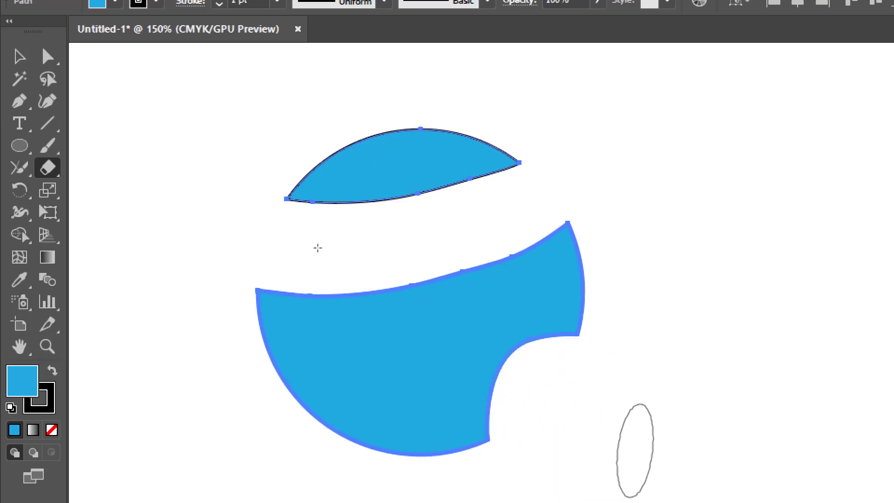
mouse_move(224, 387)
mouse_down()
mouse_move(314, 380)
mouse_move(279, 477)
mouse_up()
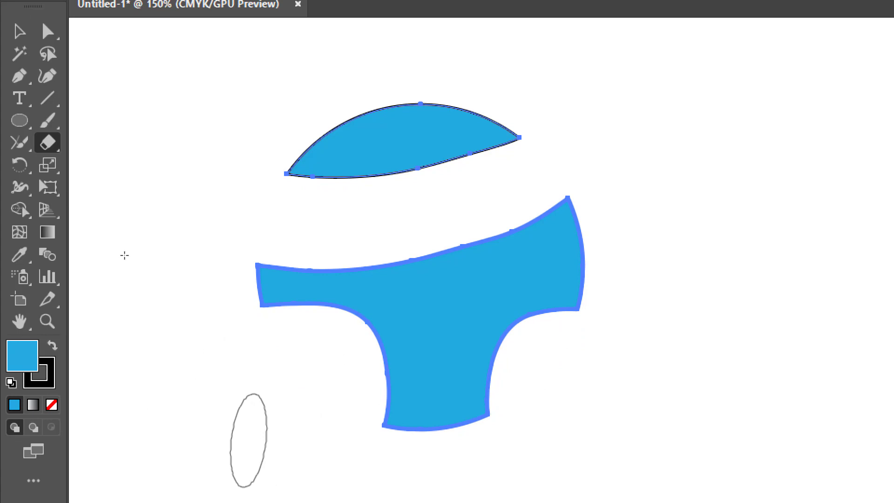
Undo the curved band and the two lower bites erased from the circle.
key(ctrl+z)
key(ctrl+z)
key(ctrl+z)
key(ctrl+z)
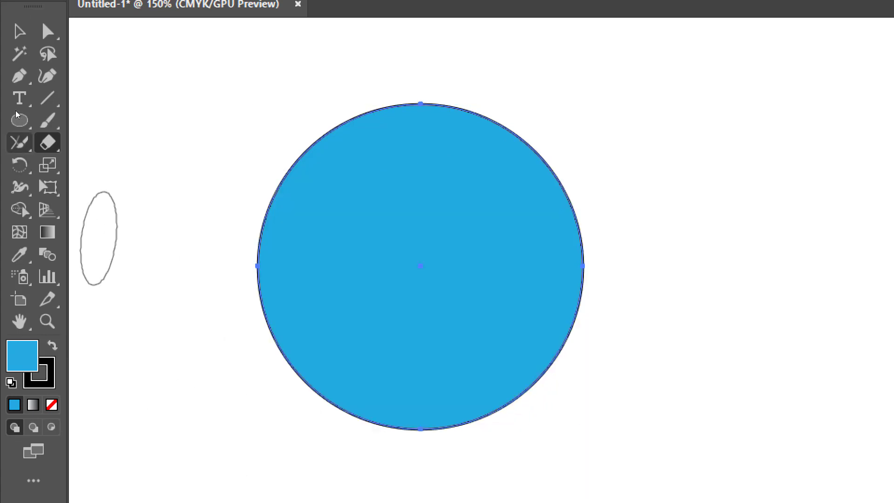
Set the Eraser tool's roundness to 100%, its size to 30 pt and its angle to 0°.
double_click(48, 142)
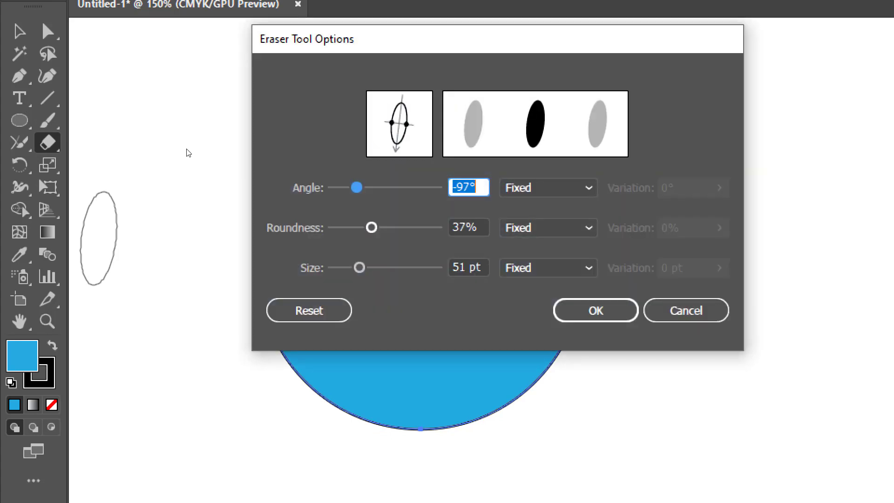
key(Tab)
text(100)
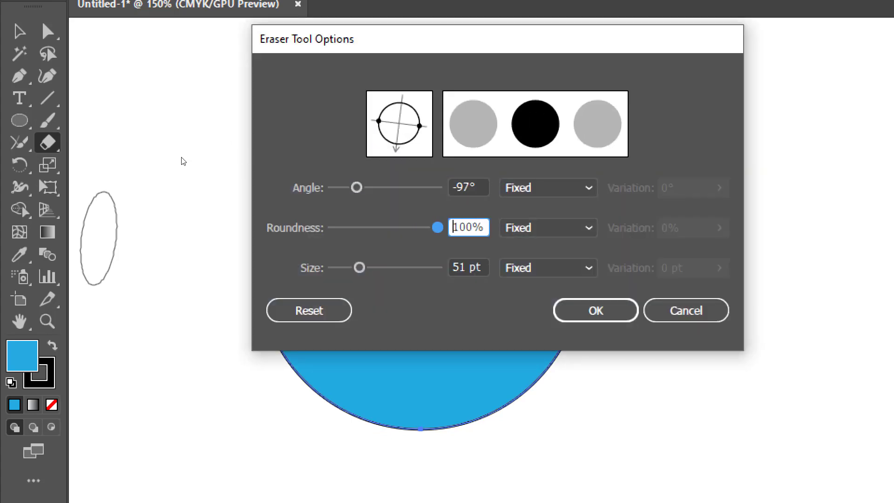
key(Tab)
text(30)
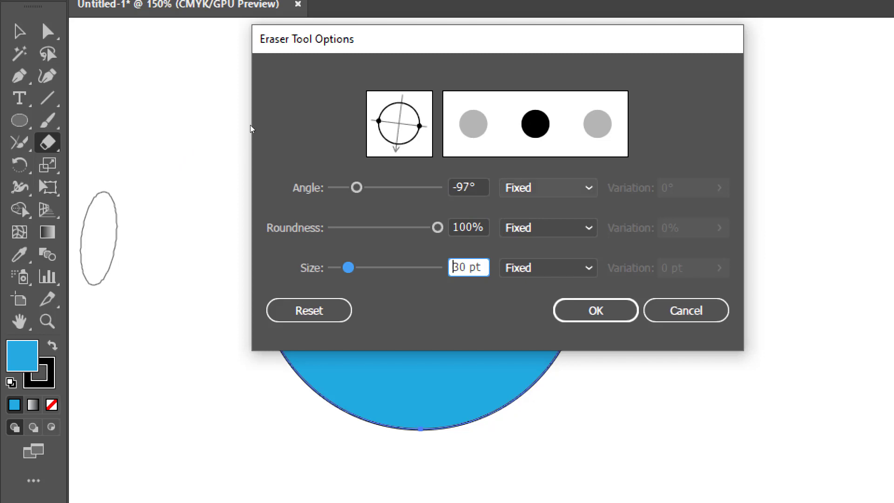
key(Tab)
text(0)
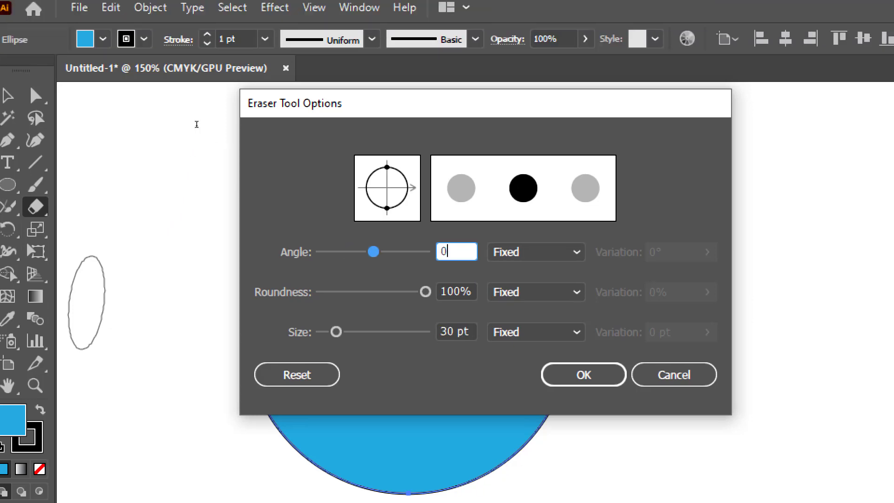
key(Return)
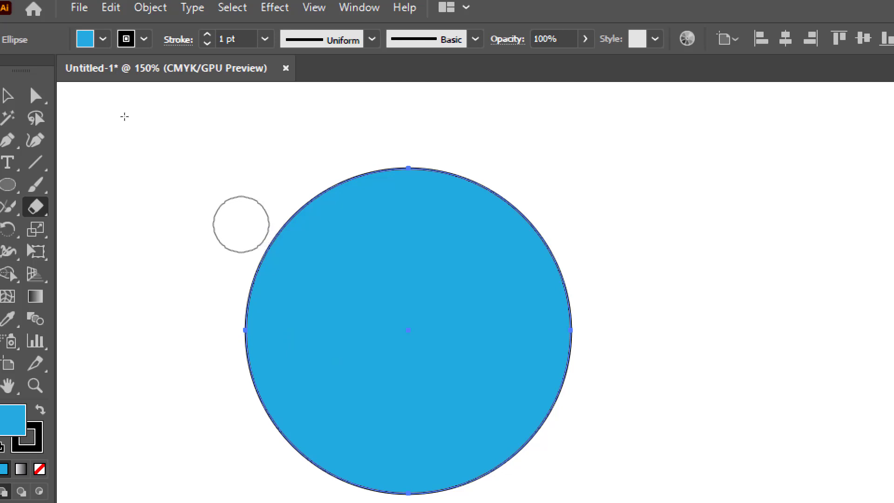
Erase four straight horizontal bands across the circle, the last one along its bottom.
drag(239, 224, 559, 227)
drag(217, 312, 719, 311)
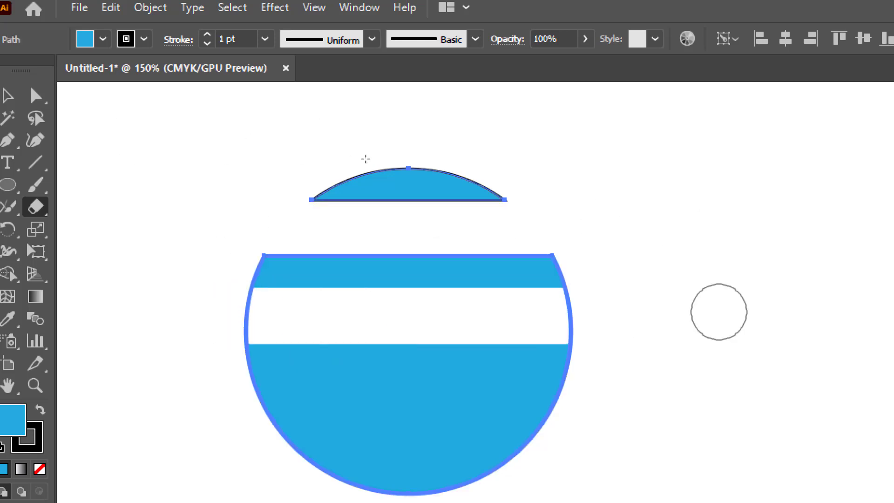
drag(188, 389, 616, 389)
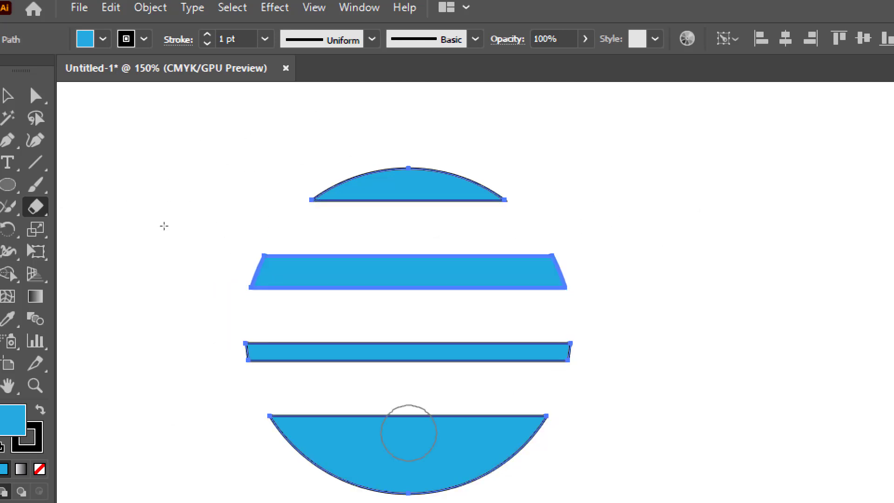
drag(205, 449, 604, 443)
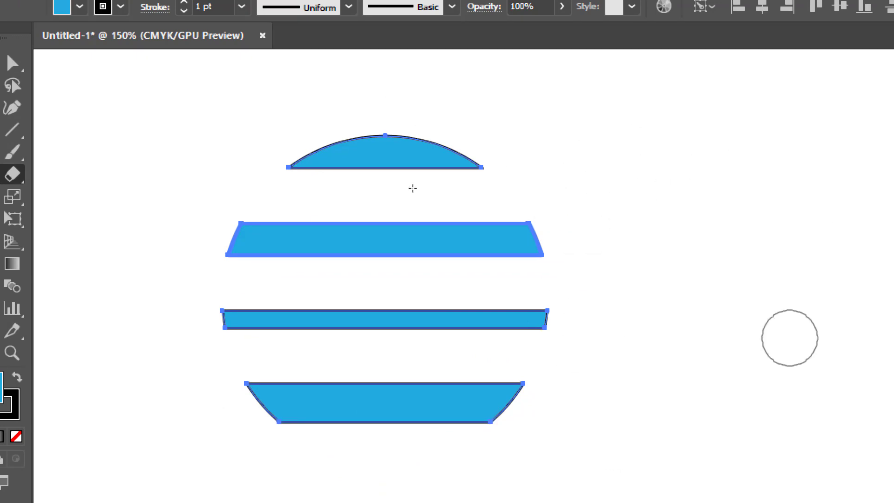
Undo all the horizontal band erasures of the circle.
key(ctrl+z)
key(ctrl+z)
key(ctrl+z)
key(ctrl+z)
key(ctrl+z)
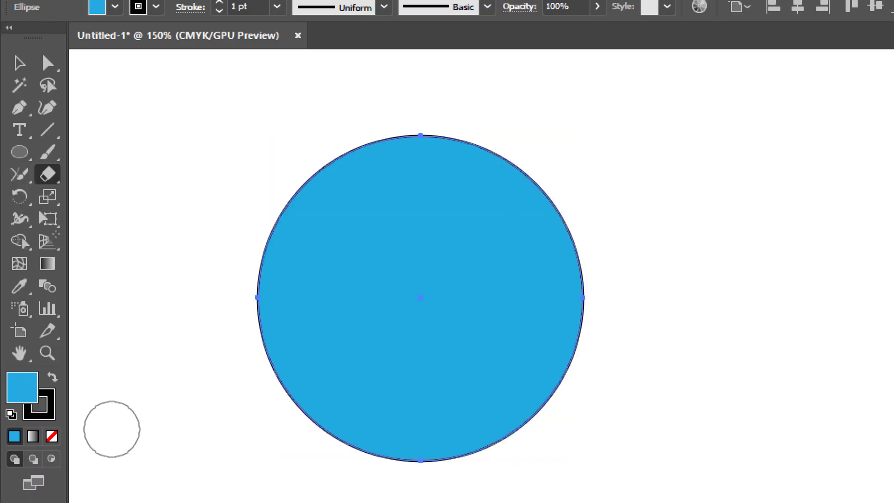
Move the circle across the artboard's left edge and enlarge it so that part of it lies outside the artboard.
scroll(647, 233, down, 2)
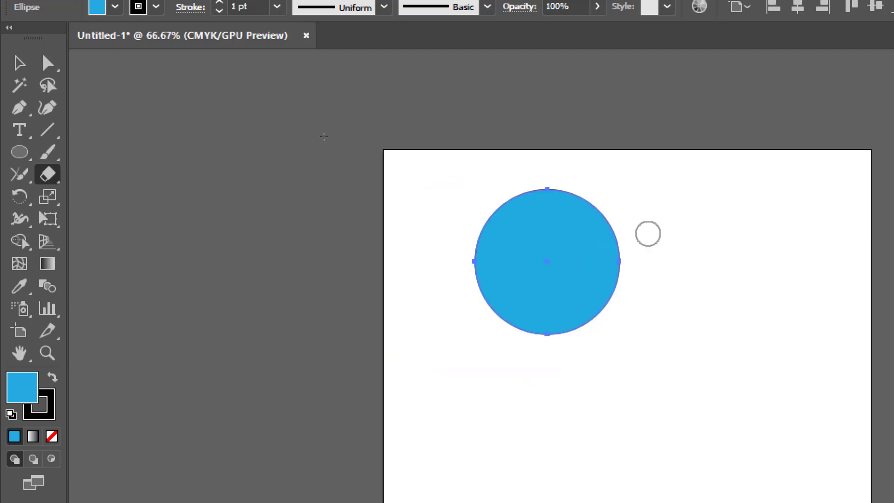
key(v)
click(112, 157)
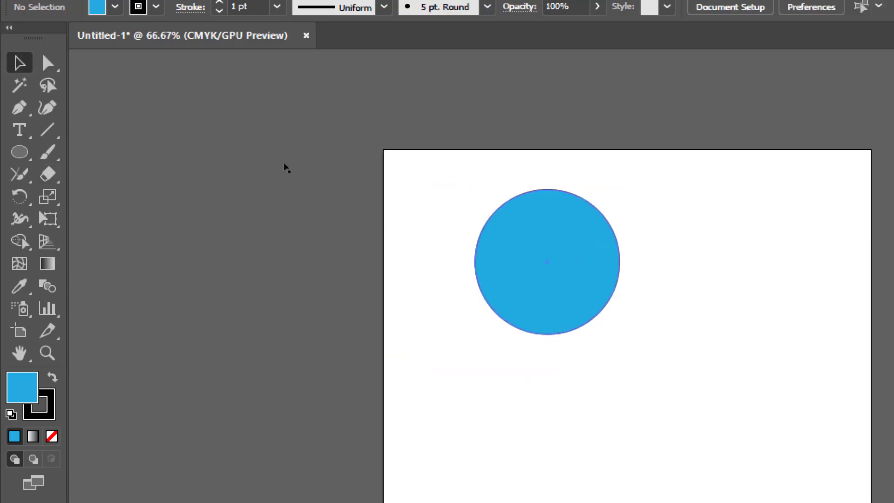
drag(582, 279, 440, 351)
drag(477, 261, 583, 156)
scroll(171, 202, down, 4)
scroll(435, 328, up, 1)
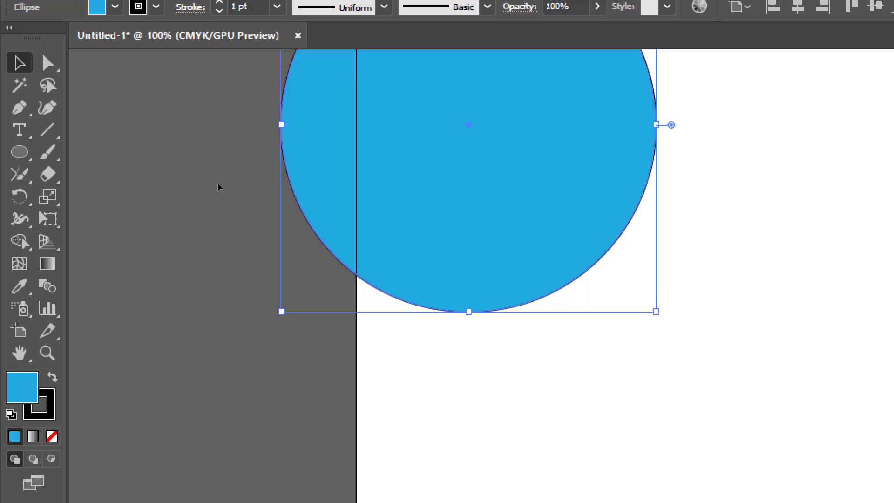
drag(499, 186, 434, 322)
Erase the part of the circle outside the artboard with freehand strokes and undo the erasure.
click(47, 264)
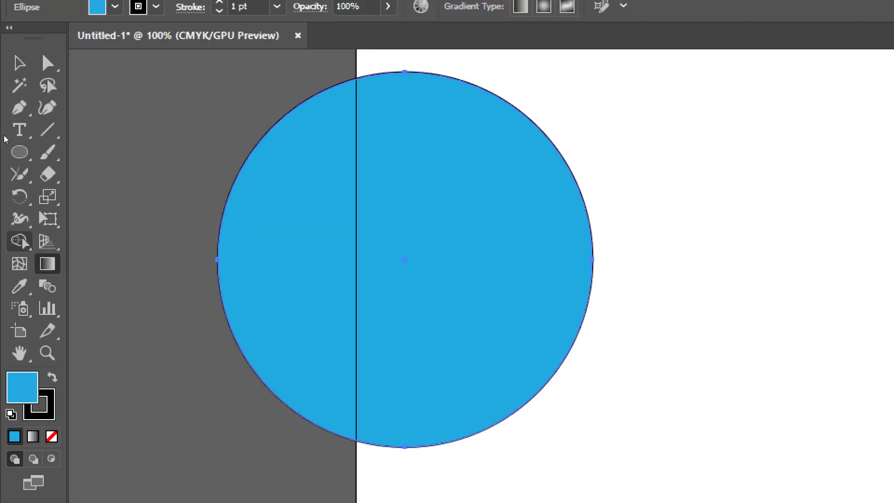
key(shift+e)
mouse_move(264, 76)
mouse_down()
mouse_move(278, 439)
mouse_move(238, 132)
mouse_move(208, 348)
mouse_move(281, 266)
mouse_move(334, 116)
mouse_move(343, 463)
mouse_move(284, 271)
mouse_up()
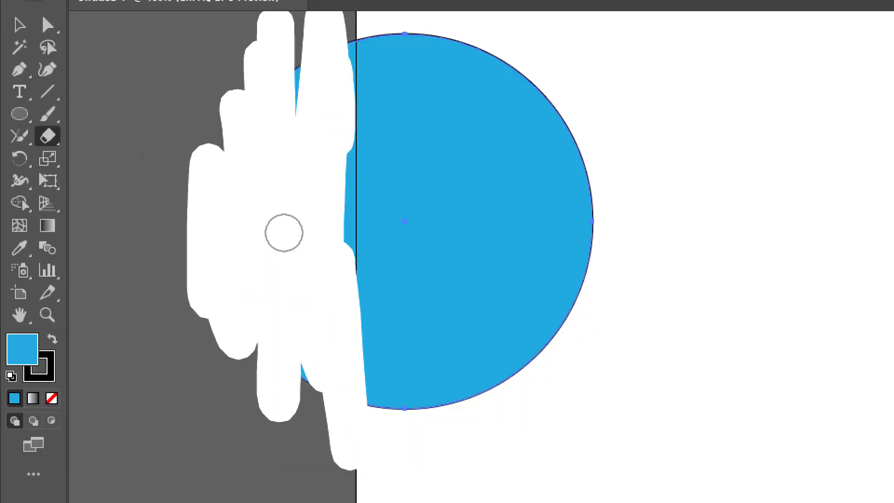
drag(284, 232, 260, 365)
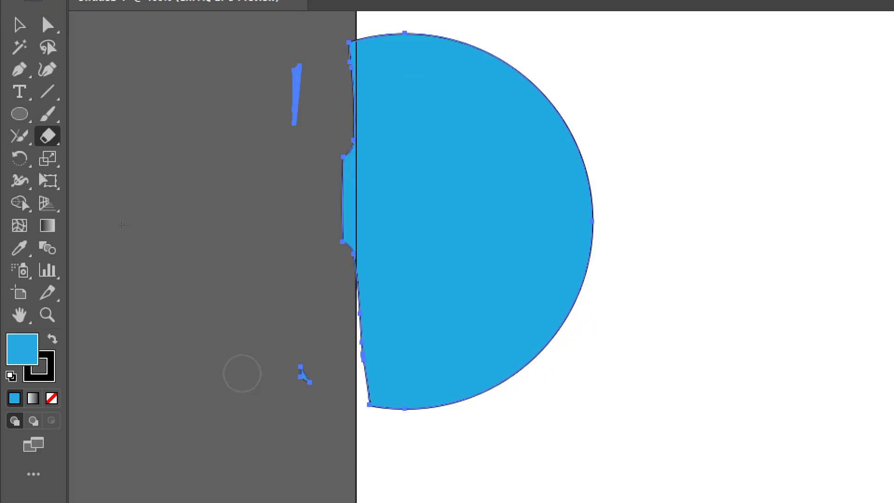
key(ctrl+z)
Erase the circle's part outside the artboard with rectangular Eraser selections, cutting it straight along the artboard edge.
scroll(242, 368, up, 1)
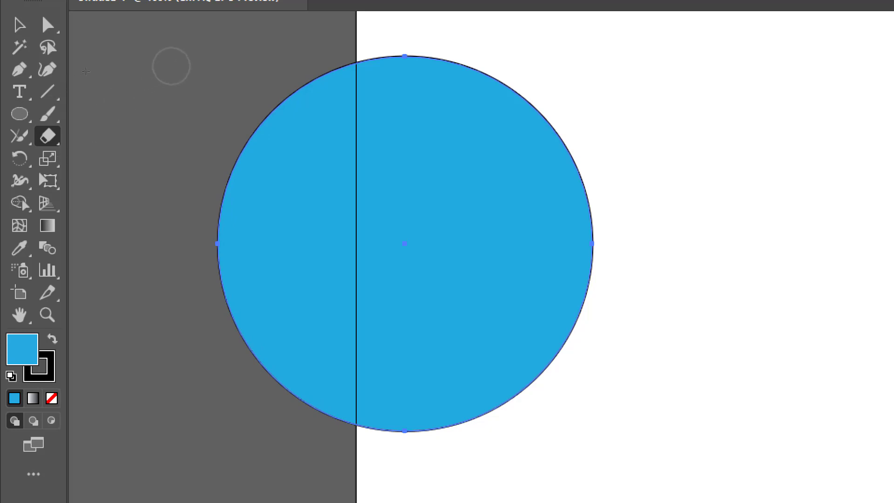
mouse_move(171, 66)
mouse_down()
mouse_move(236, 130)
mouse_move(356, 457)
mouse_up()
mouse_move(272, 50)
mouse_down()
mouse_move(306, 90)
mouse_move(339, 226)
mouse_move(355, 202)
mouse_up()
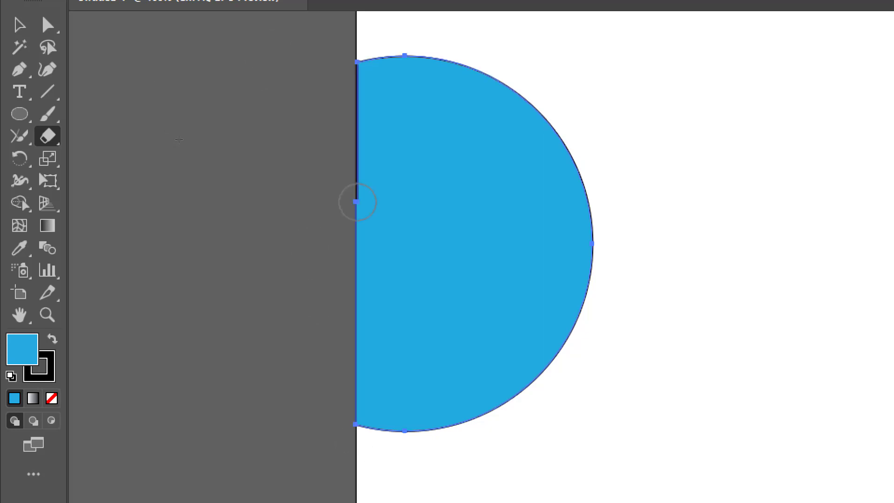
Draw an ellipse overlapping the right side of the blue cut circle and fill it with orange.
click(20, 114)
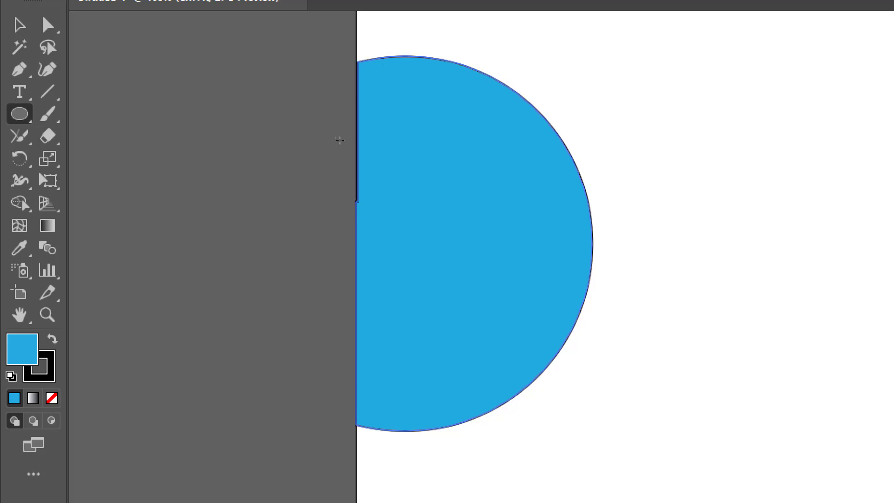
drag(713, 161, 425, 388)
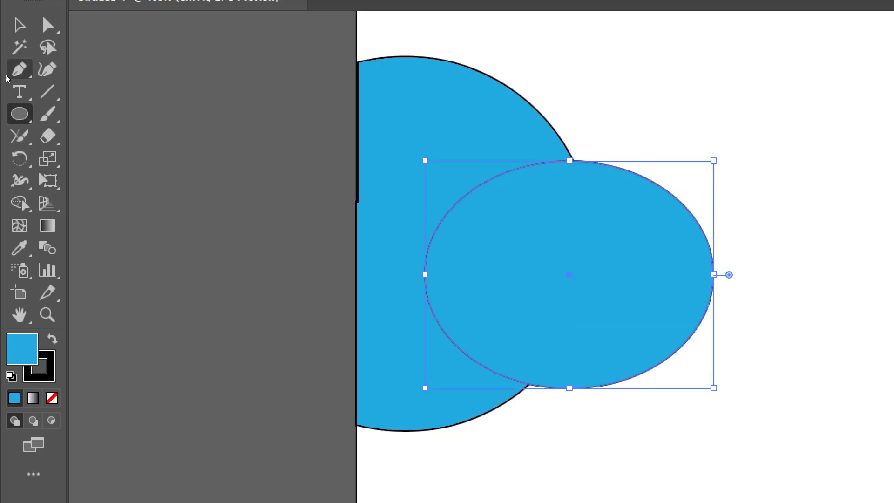
click(114, 20)
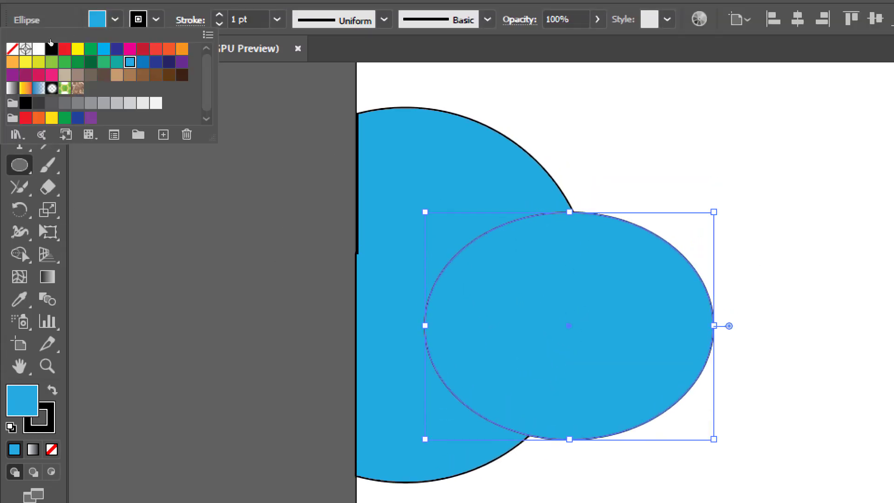
click(156, 48)
click(182, 49)
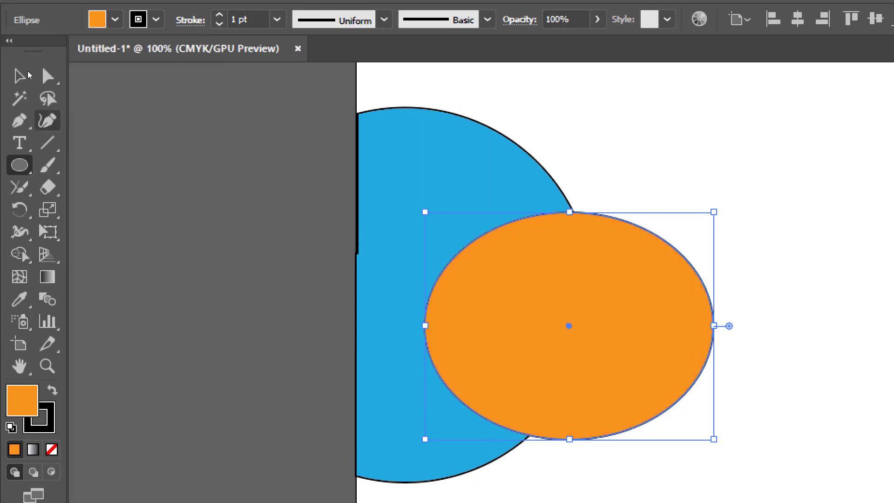
Select both shapes and erase their right, upper and lower parts with rectangular Eraser selections, leaving a straight-edged rectangular block.
click(19, 76)
key(ctrl+a)
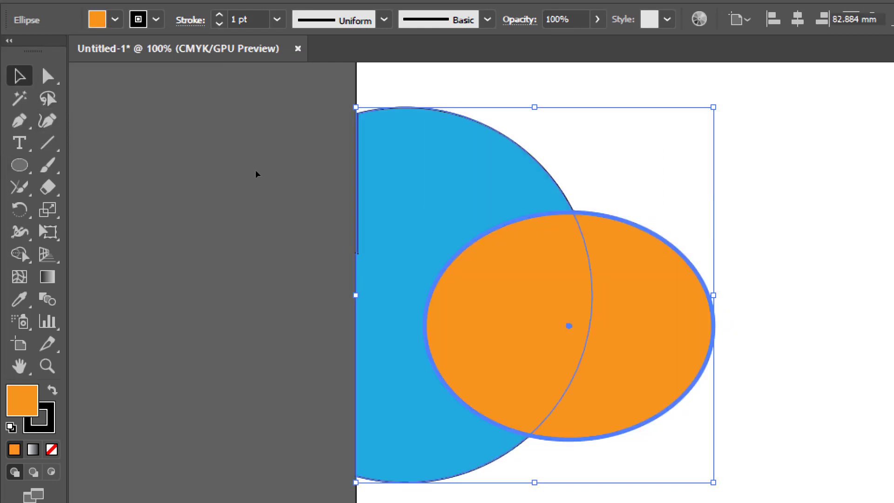
key(shift+e)
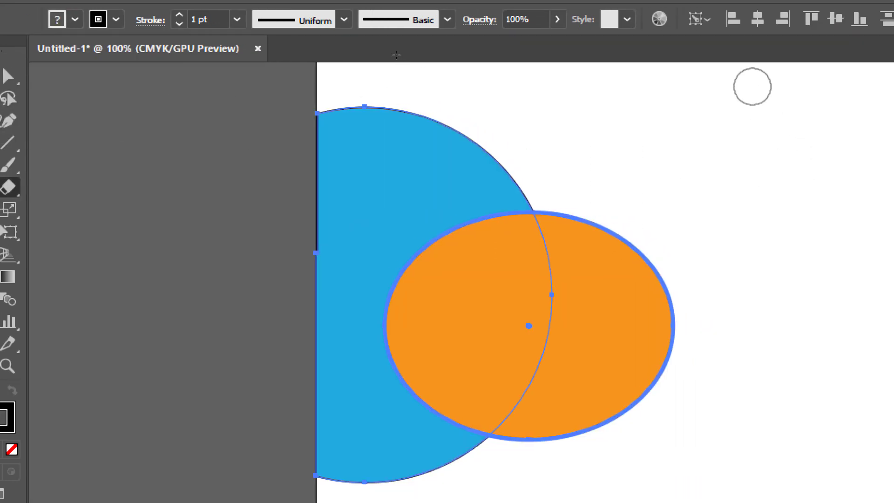
mouse_move(802, 75)
mouse_down()
mouse_move(655, 343)
mouse_move(535, 489)
mouse_up()
drag(495, 460, 491, 459)
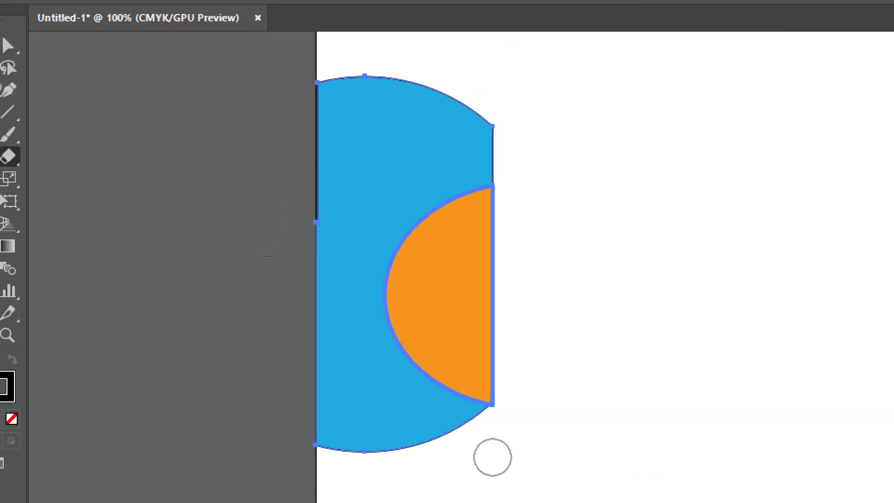
mouse_move(590, 71)
mouse_down()
mouse_move(383, 191)
mouse_move(235, 222)
mouse_up()
drag(580, 460, 228, 363)
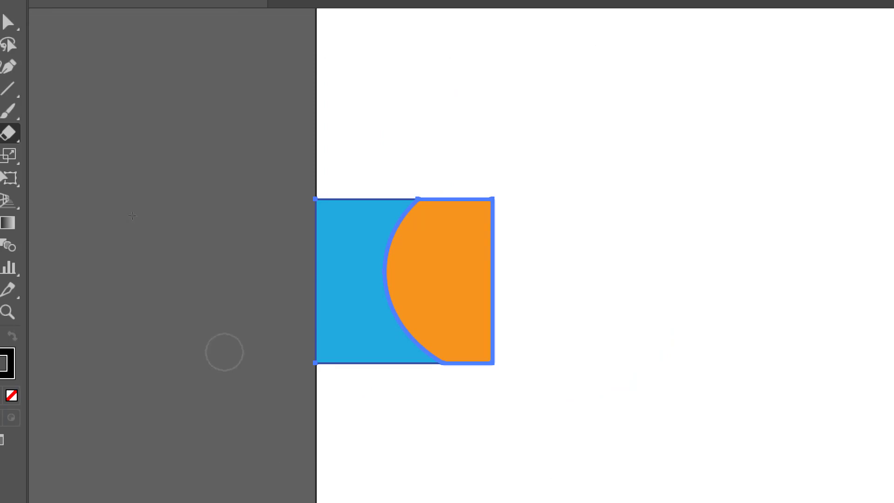
Move the trimmed blue and orange shapes together onto the artboard, clear of its left edge, and deselect them.
key(v)
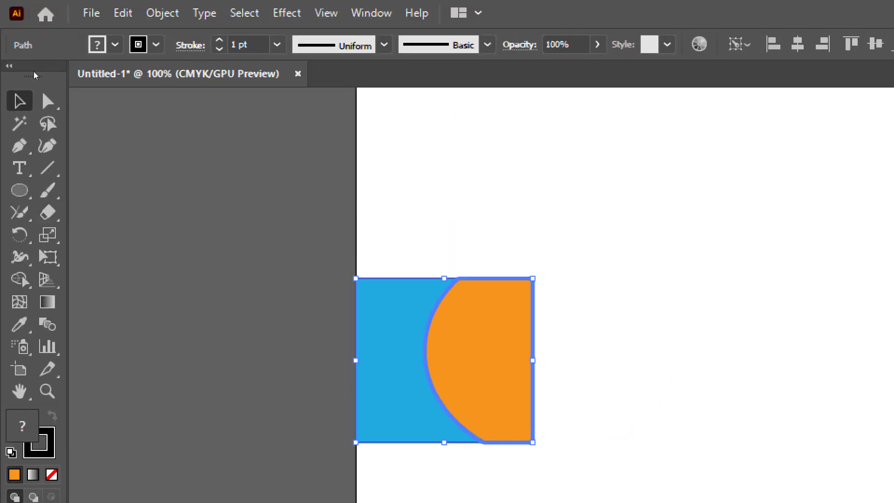
drag(119, 140, 286, 148)
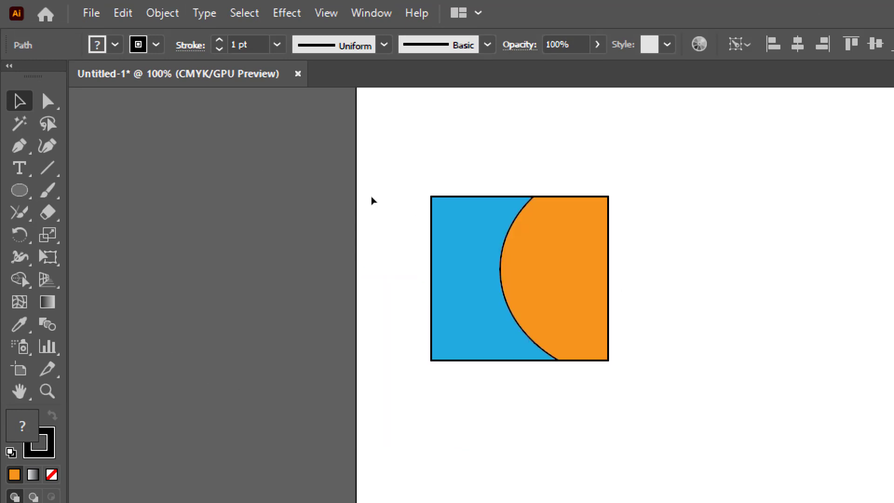
click(372, 200)
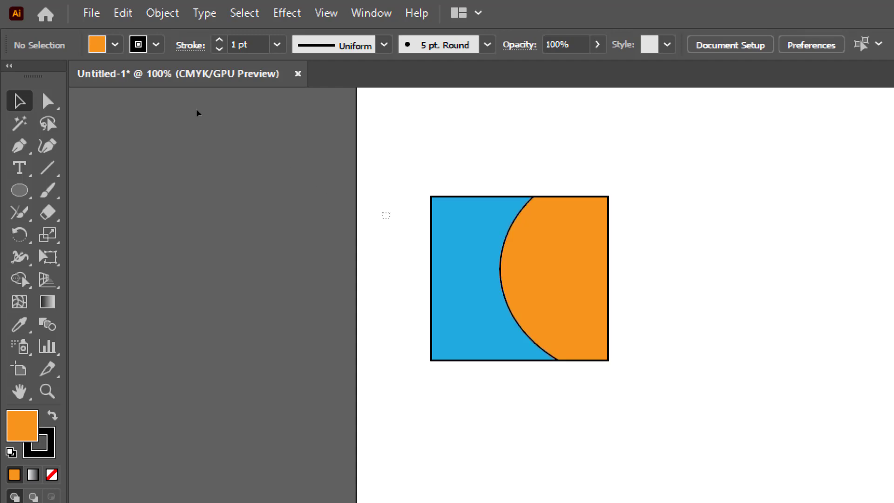
drag(541, 311, 541, 312)
drag(532, 280, 664, 274)
click(428, 320)
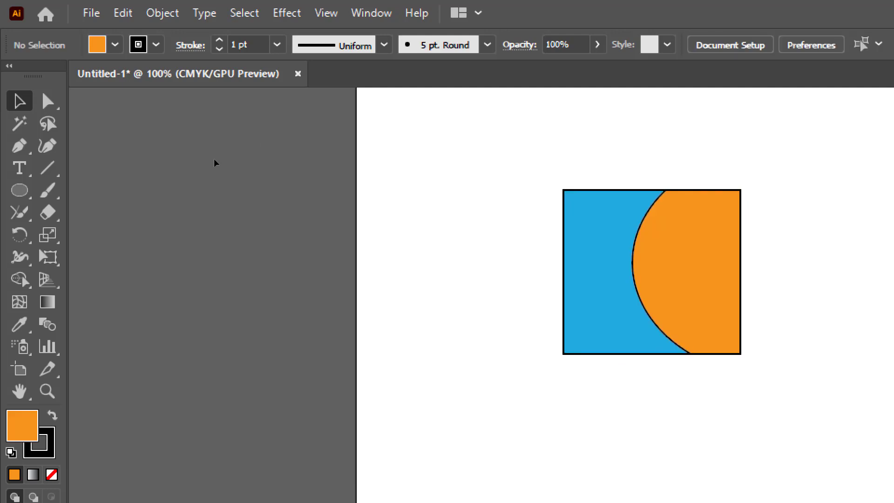
Draw a tall rounded rectangle between the artboard's left edge and the coloured block, set its fill to none and deselect it.
click(48, 213)
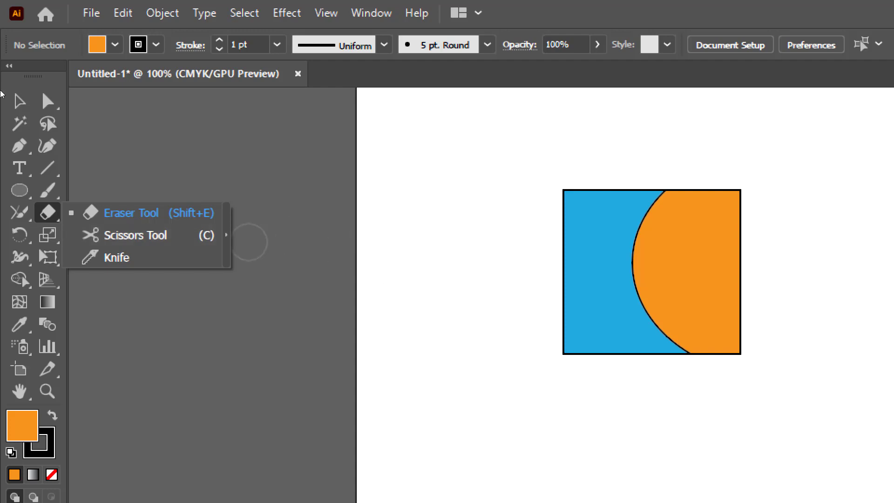
click(19, 190)
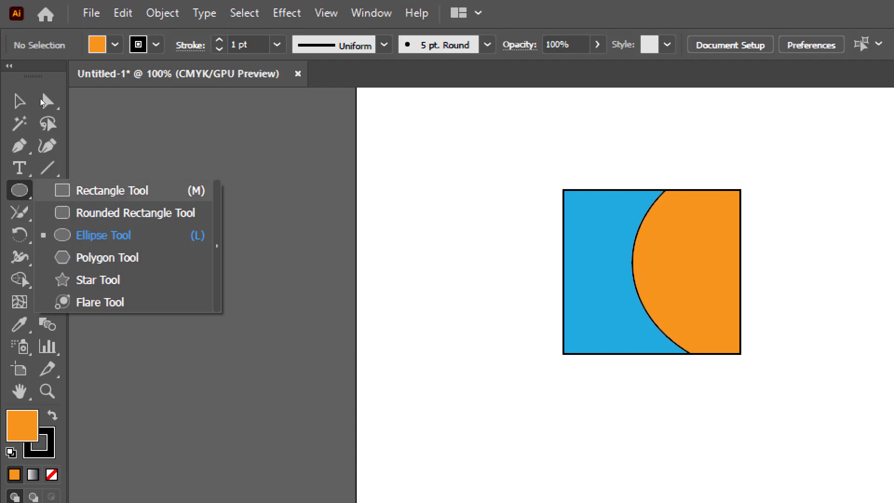
click(112, 213)
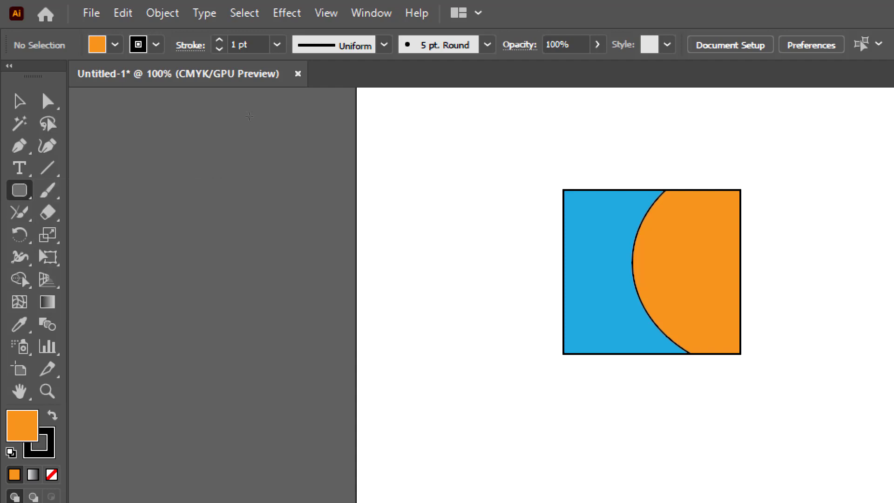
drag(397, 153, 507, 418)
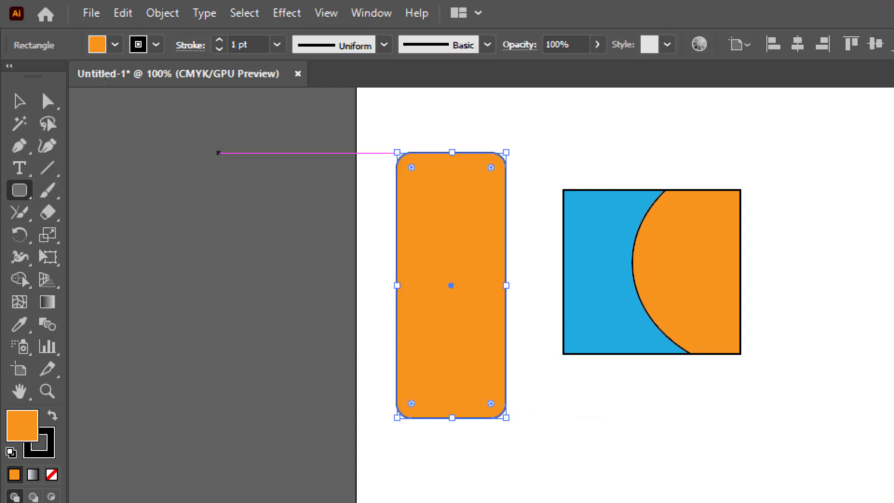
click(115, 44)
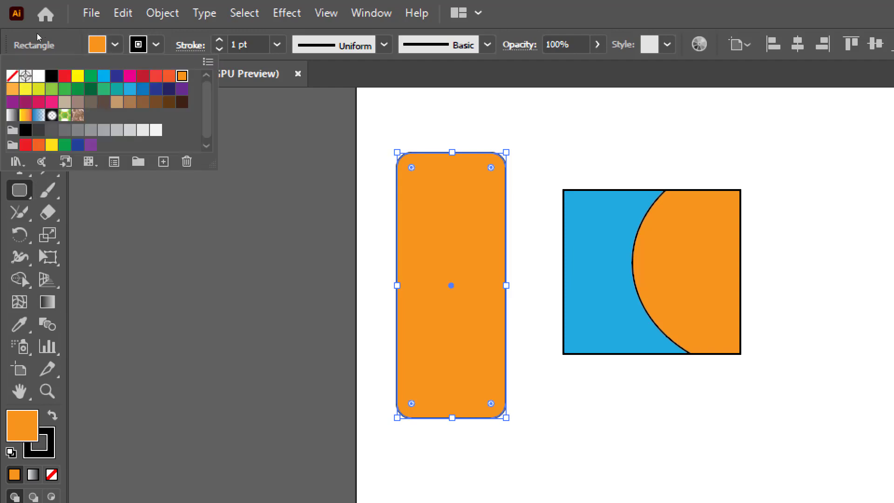
click(13, 76)
click(165, 199)
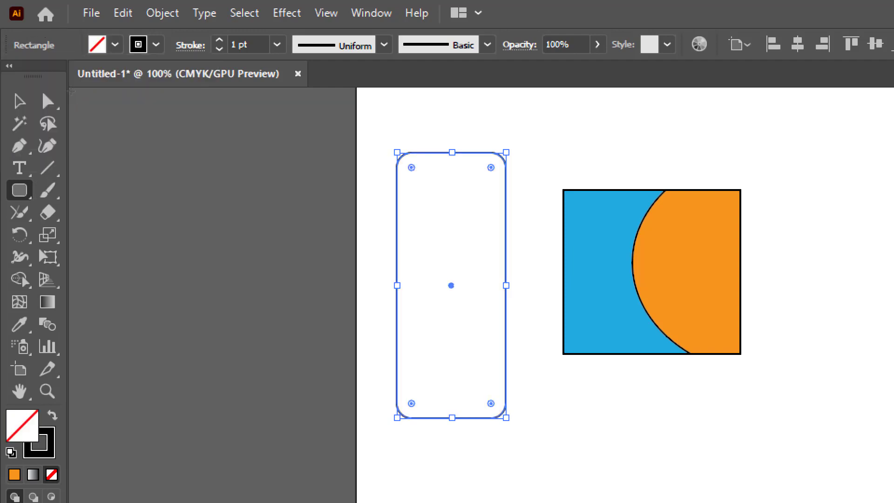
key(v)
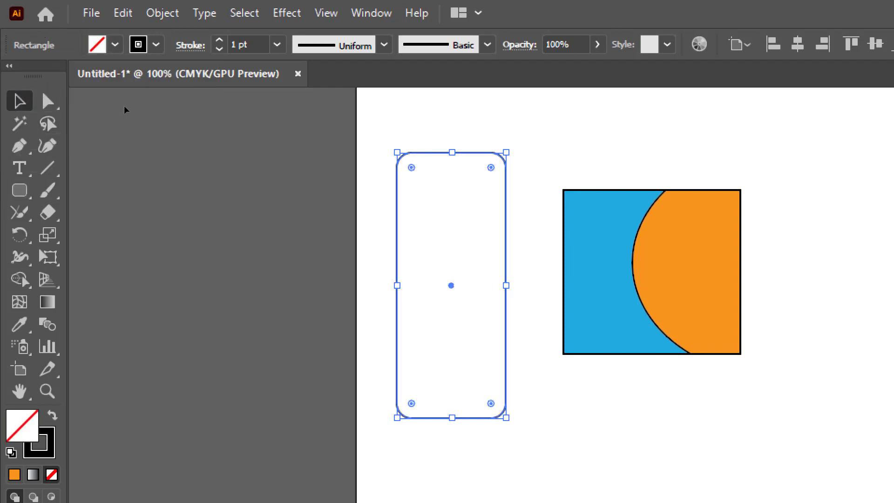
click(170, 117)
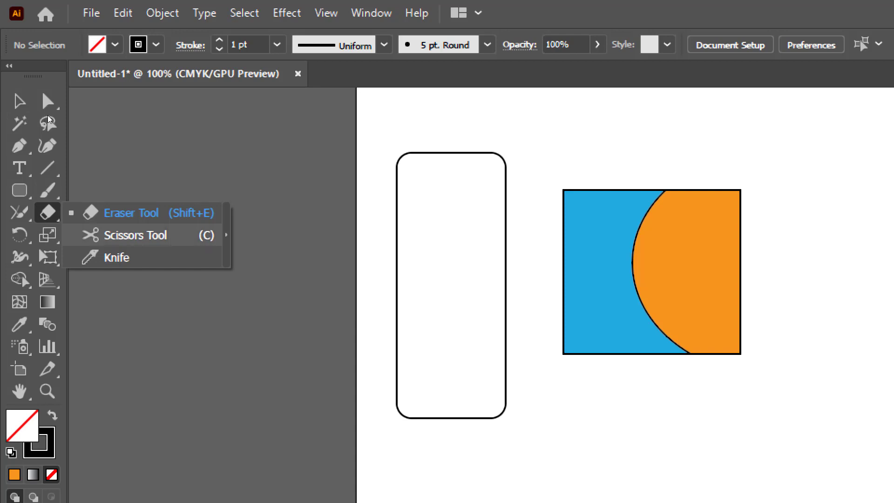
Cut the rounded rectangle's left and right sides with the Scissors tool and move the upper piece slightly up from the lower one.
click(135, 235)
click(396, 222)
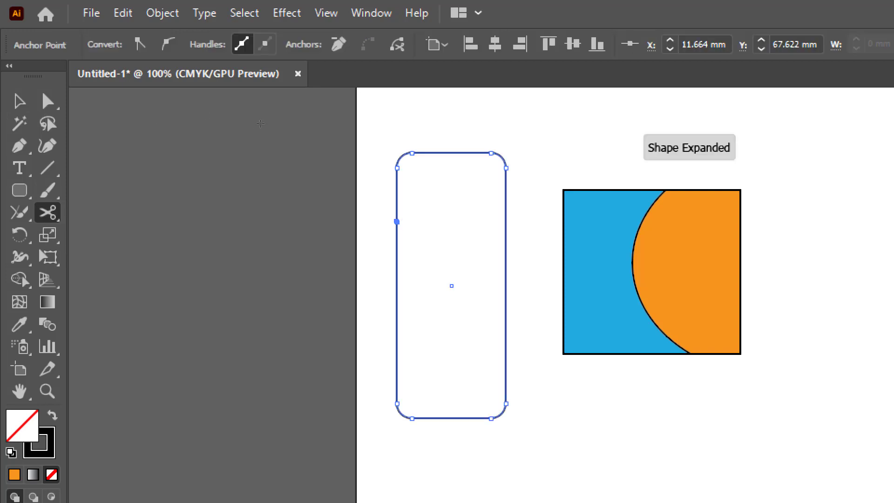
click(505, 224)
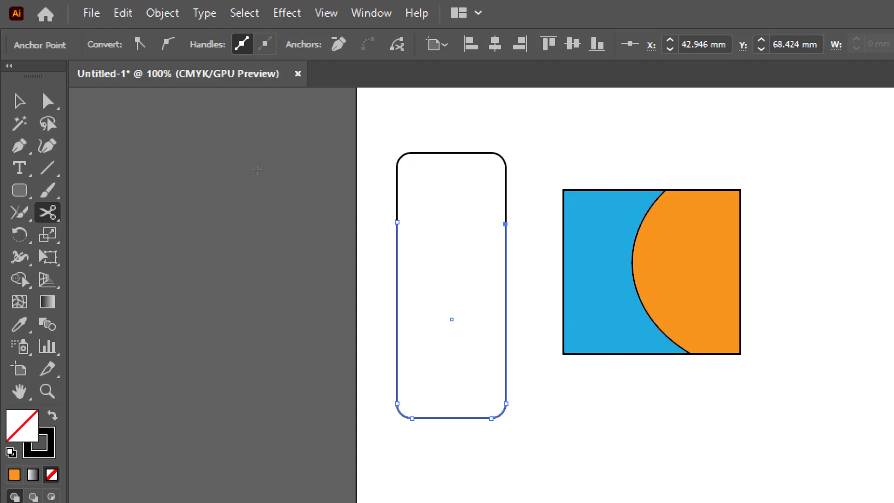
click(20, 101)
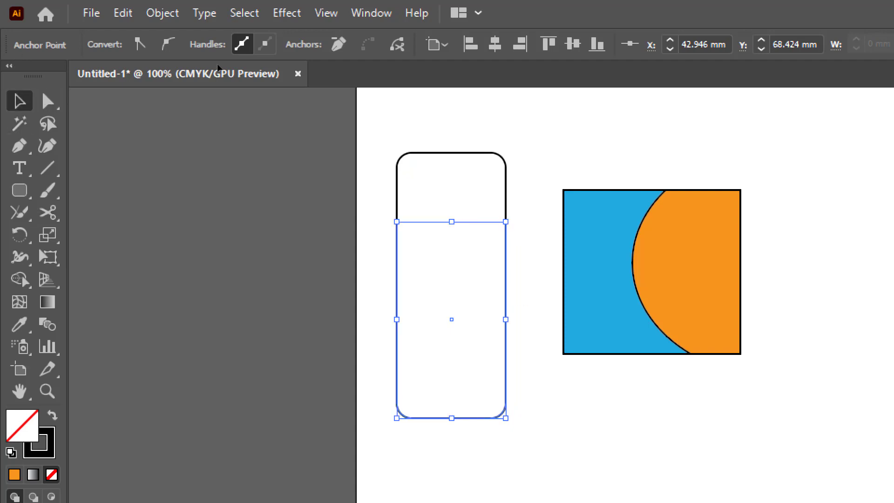
drag(449, 153, 451, 142)
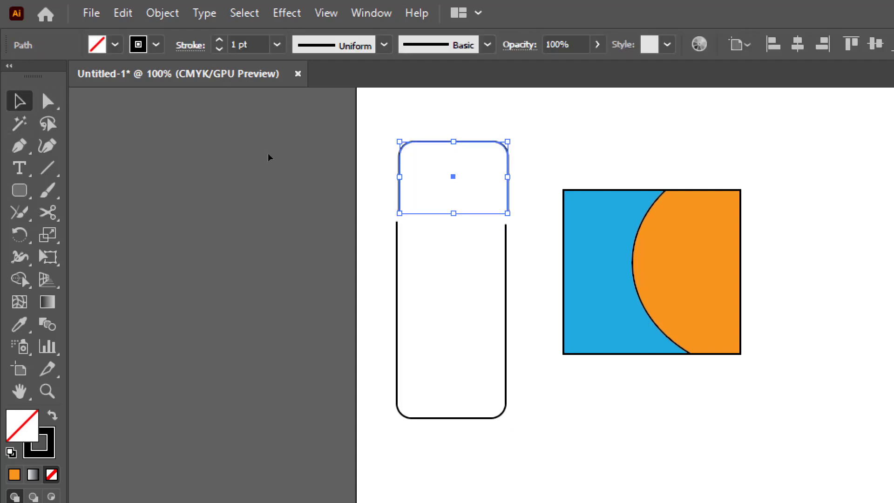
click(269, 153)
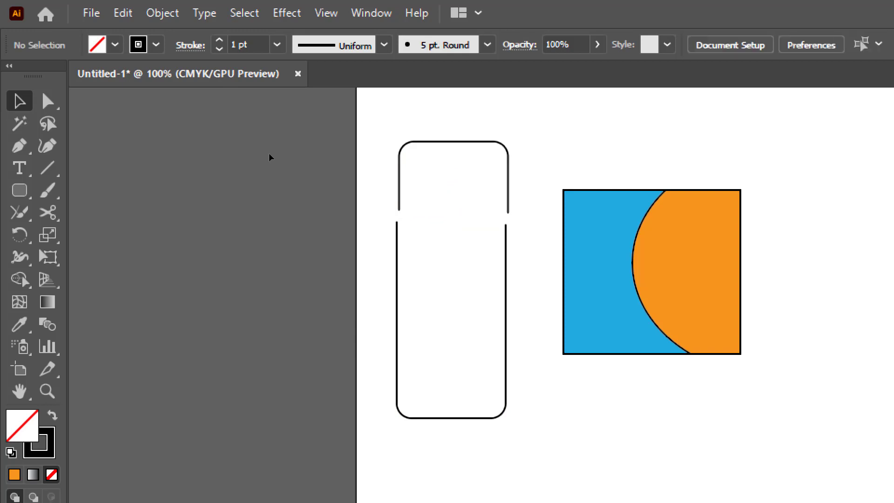
Draw an unfilled rectangle about 43 by 36 mm across the artboard's left edge and try direct selection of its upper-left corner anchor.
drag(19, 190, 70, 190)
drag(226, 169, 375, 295)
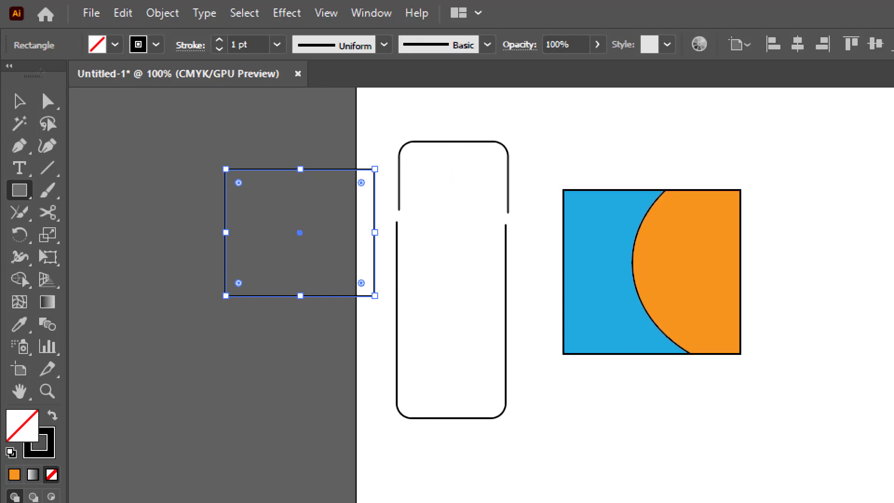
click(48, 101)
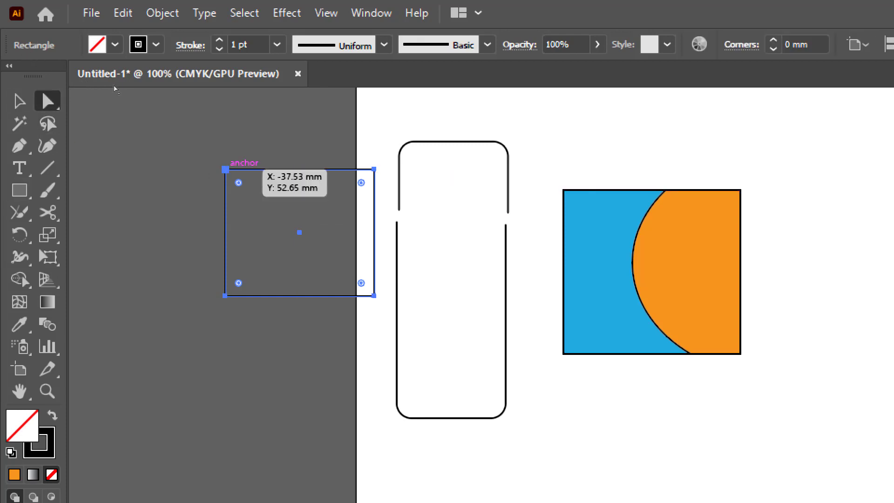
click(225, 169)
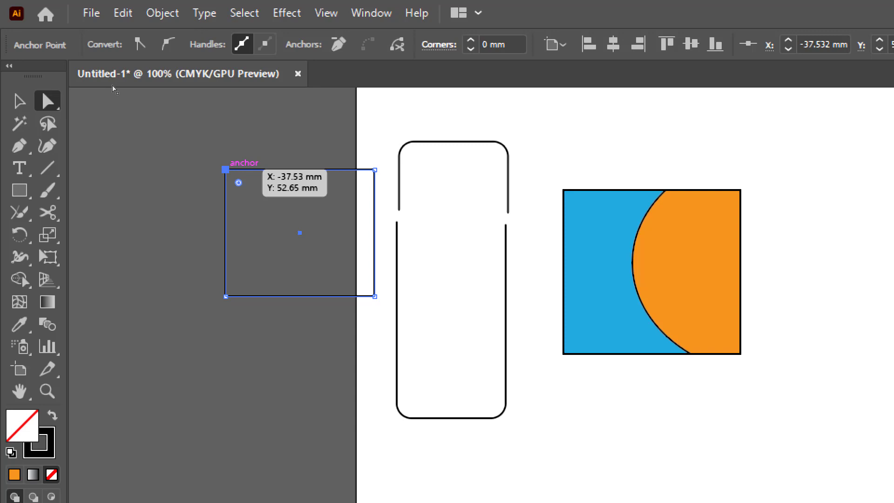
click(129, 113)
key(ctrl+z)
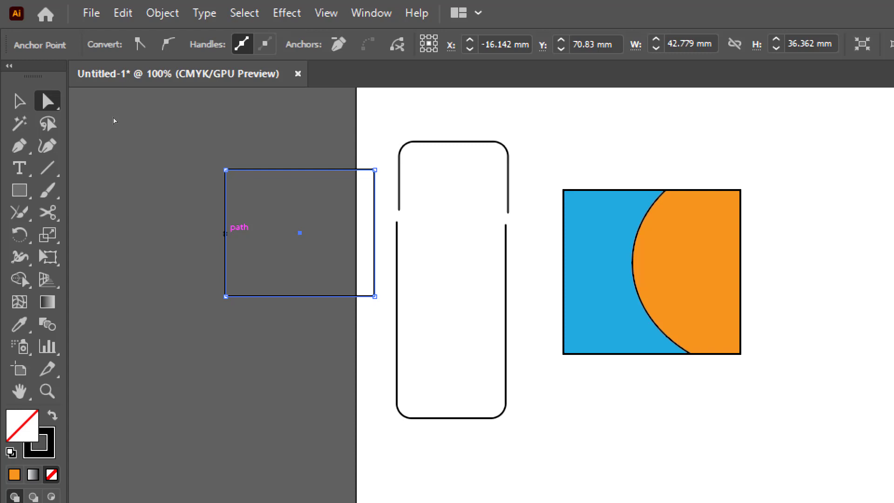
Cut the rectangle's left and lower edges with the Scissors tool and move the lower-left corner piece away from the rest.
key(c)
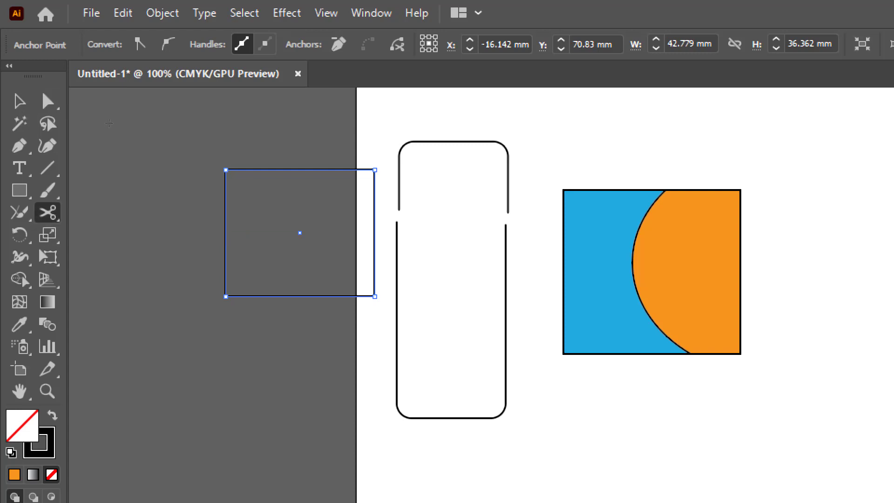
click(226, 233)
click(293, 296)
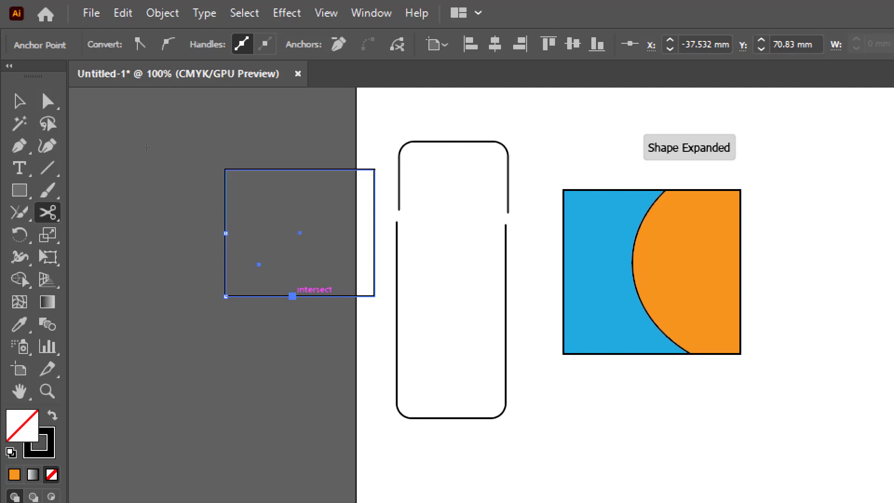
key(v)
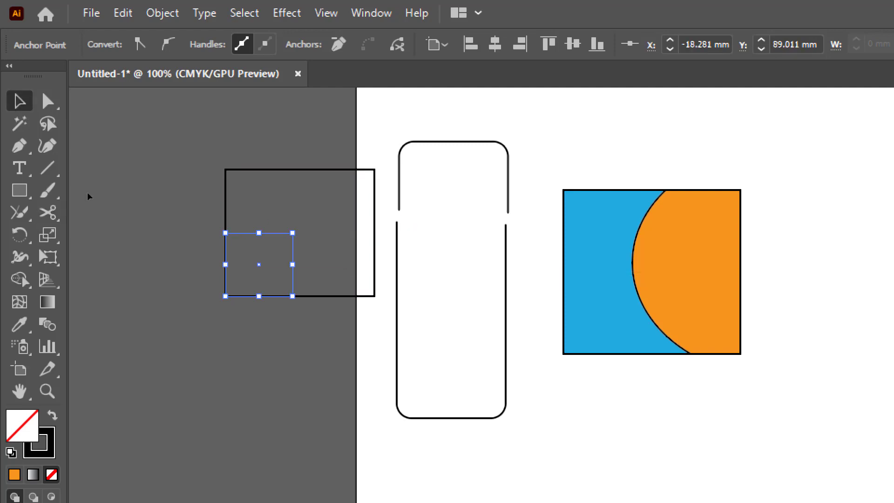
click(102, 170)
drag(227, 296, 216, 320)
click(122, 186)
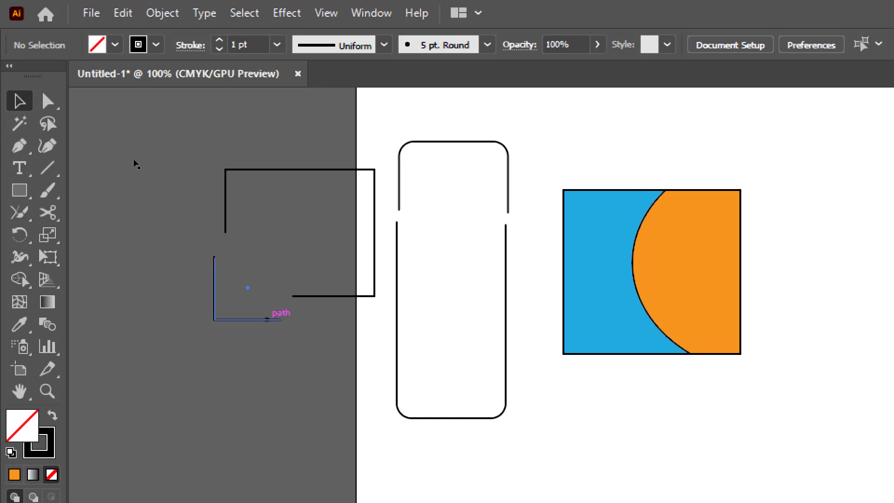
drag(232, 320, 256, 311)
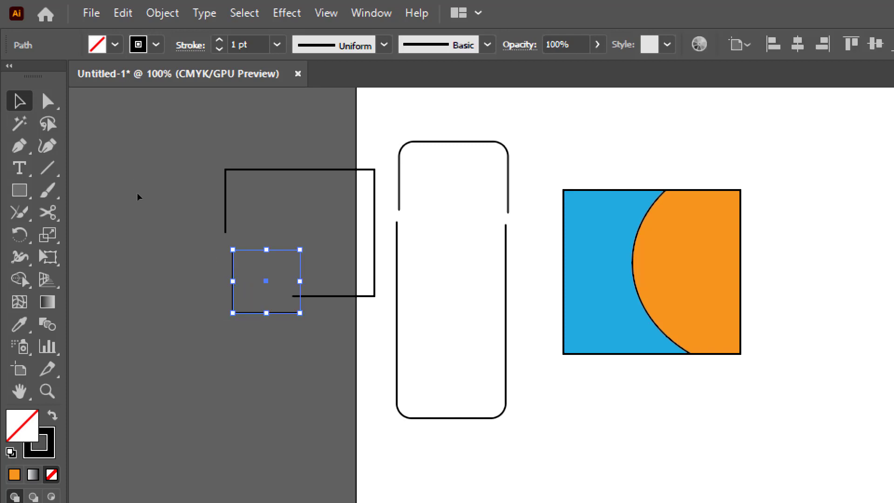
click(268, 384)
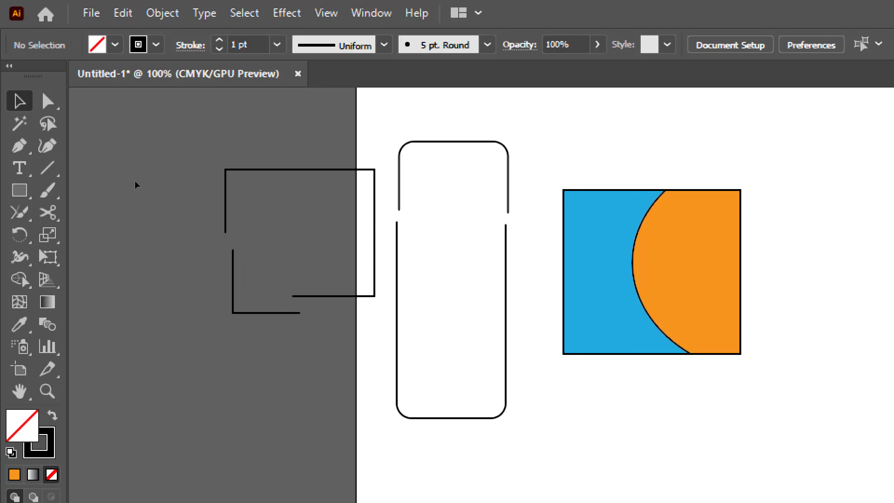
Delete the cut rectangle and rounded rectangle pieces, and draw a closed unfilled triangle across the artboard's left edge with the Pen tool.
drag(203, 163, 531, 442)
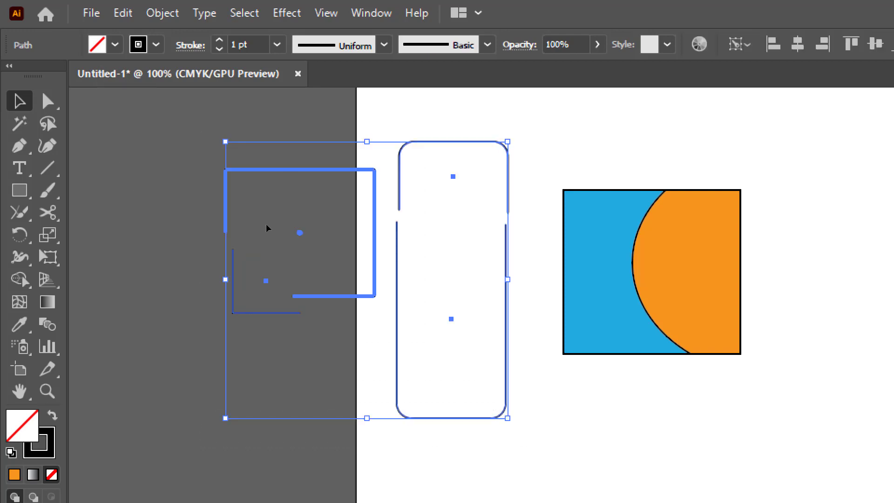
key(Delete)
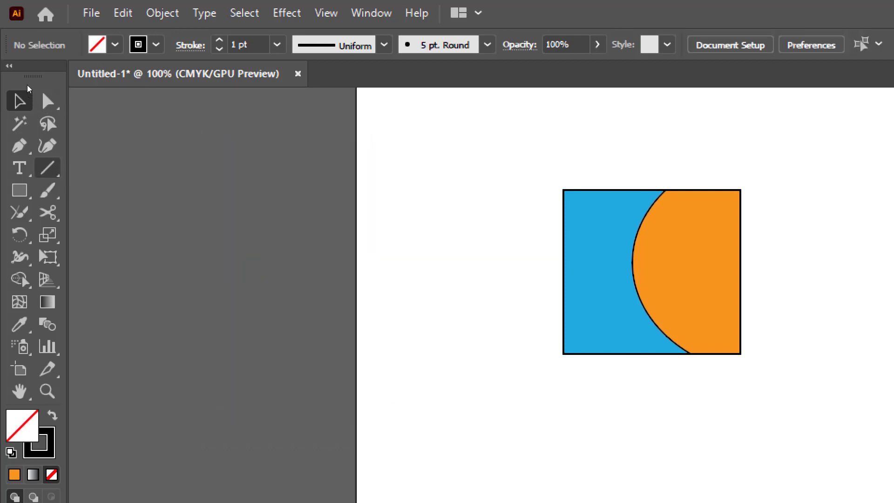
key(p)
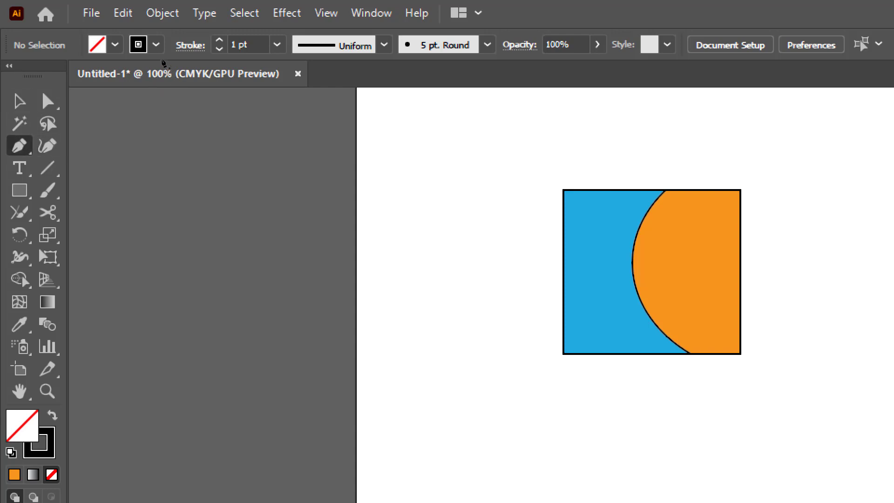
click(323, 118)
click(499, 346)
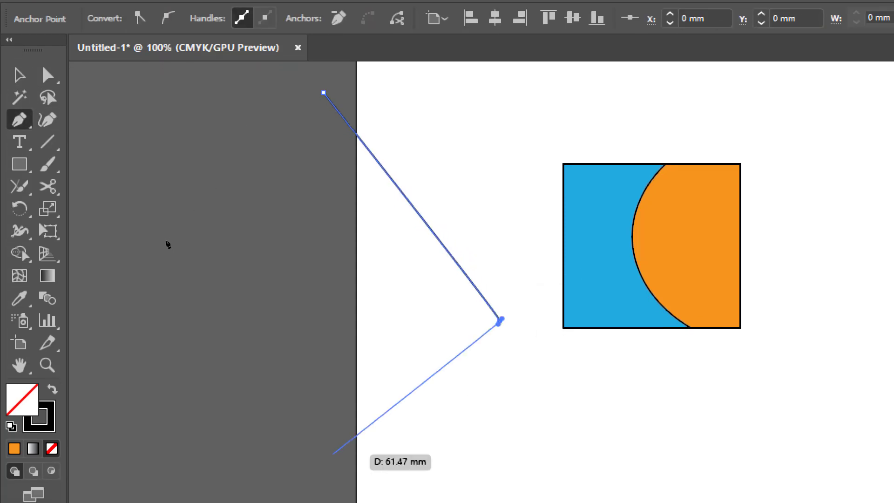
click(333, 454)
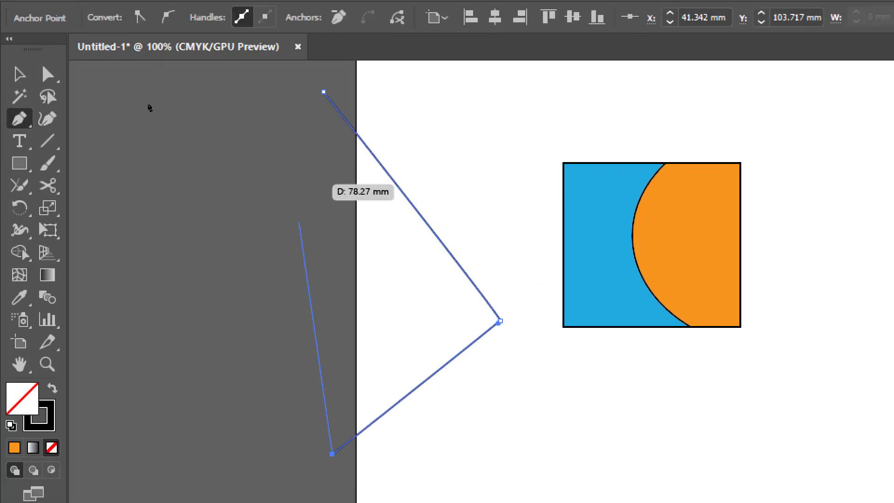
click(323, 92)
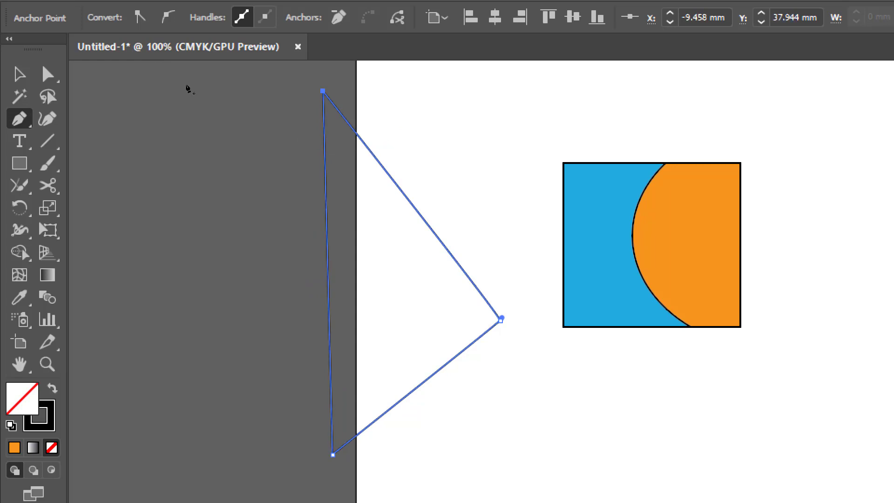
Cut the triangle with the Scissors tool at both crossings of the artboard's left edge and delete the piece outside the artboard.
key(c)
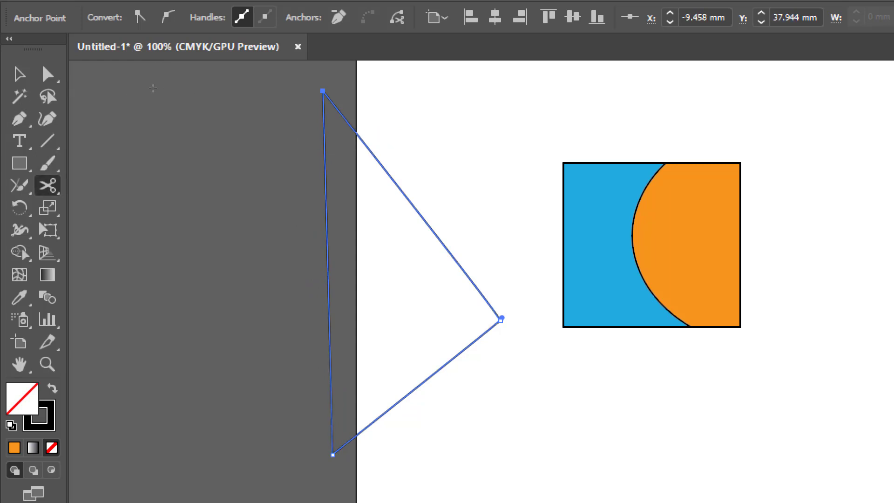
click(356, 133)
click(355, 436)
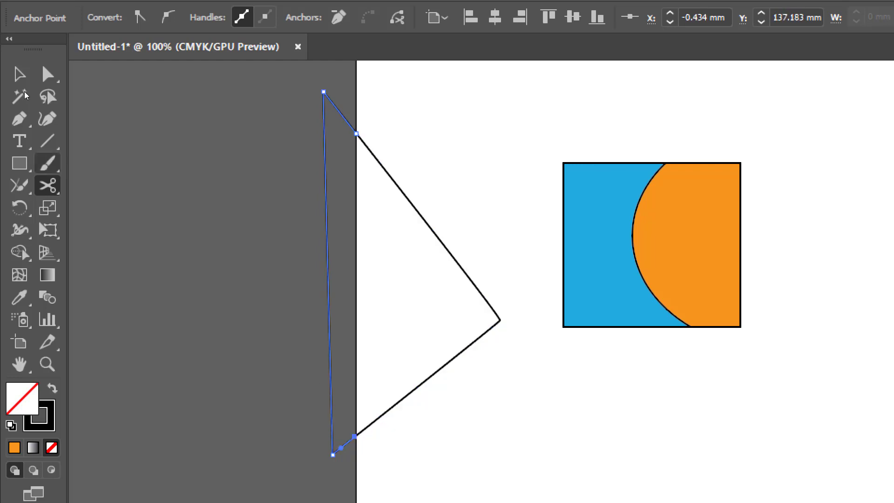
click(20, 73)
click(141, 129)
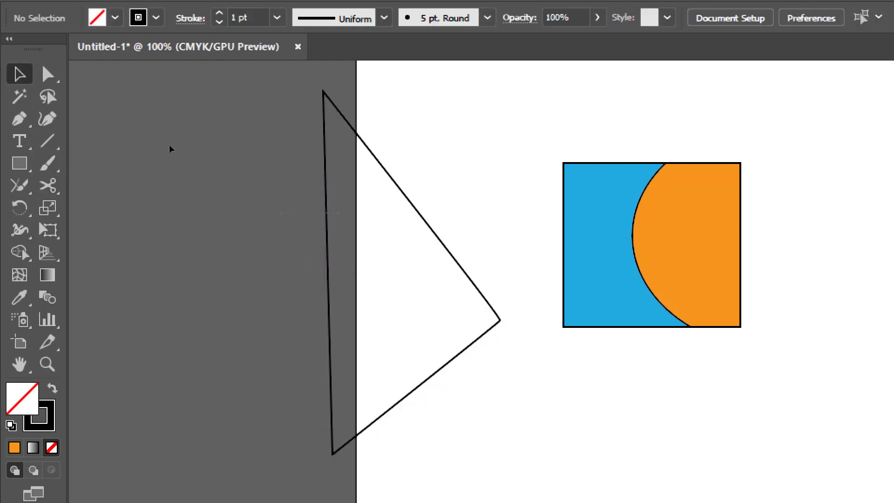
key(ctrl+z)
key(Delete)
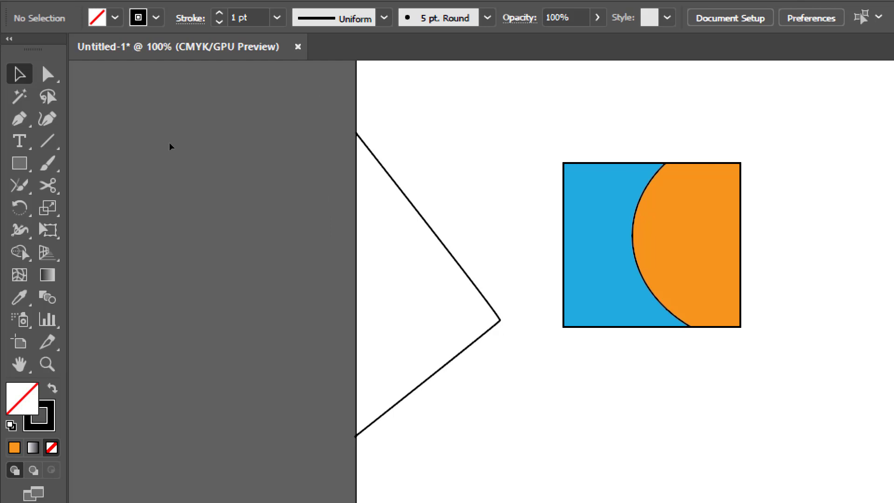
Draw a large rectangle below the blue and orange block and give it a green fill.
scroll(422, 187, down, 5)
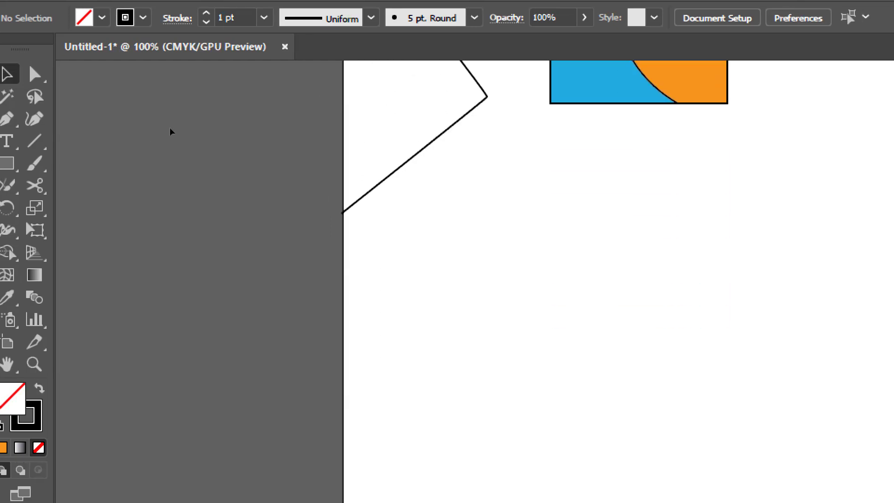
click(19, 163)
drag(457, 209, 750, 421)
click(114, 18)
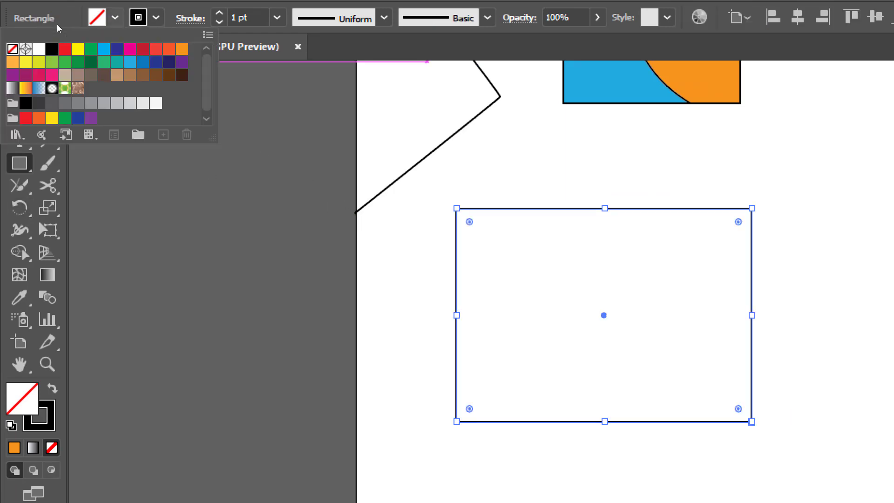
click(103, 62)
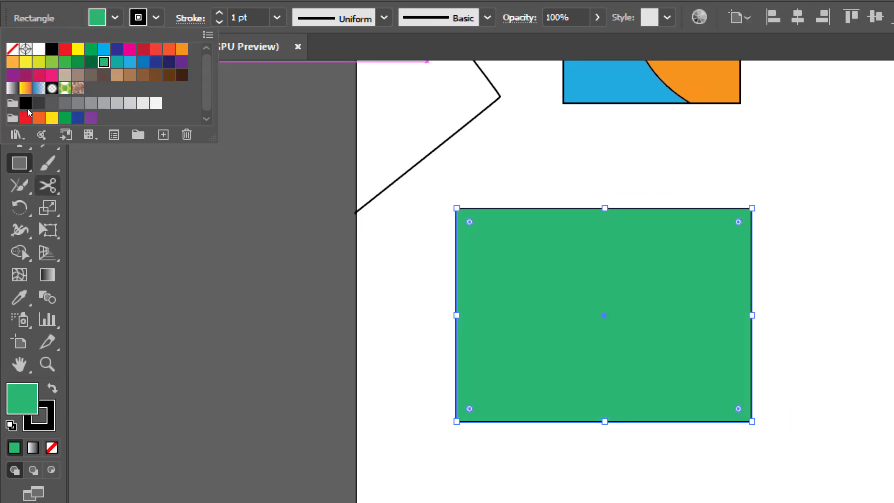
Try a wavy horizontal Knife cut across the green rectangle with its upper piece moved up, and undo both changes.
click(47, 186)
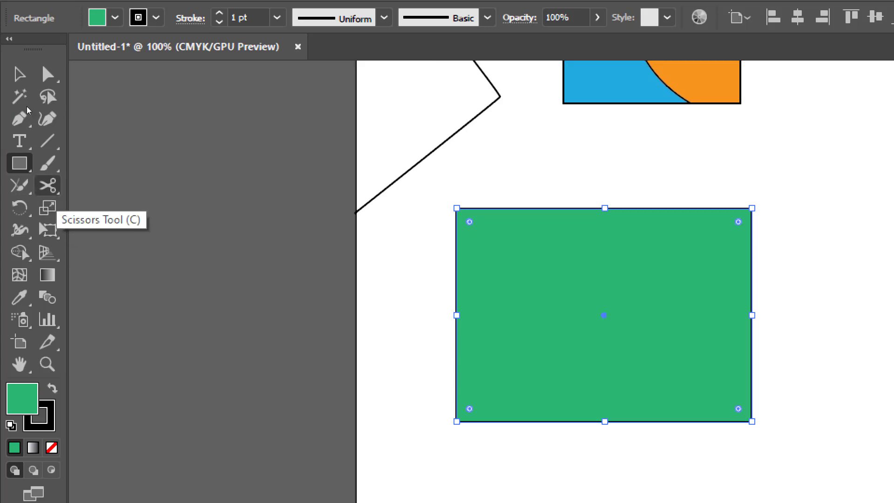
click(47, 185)
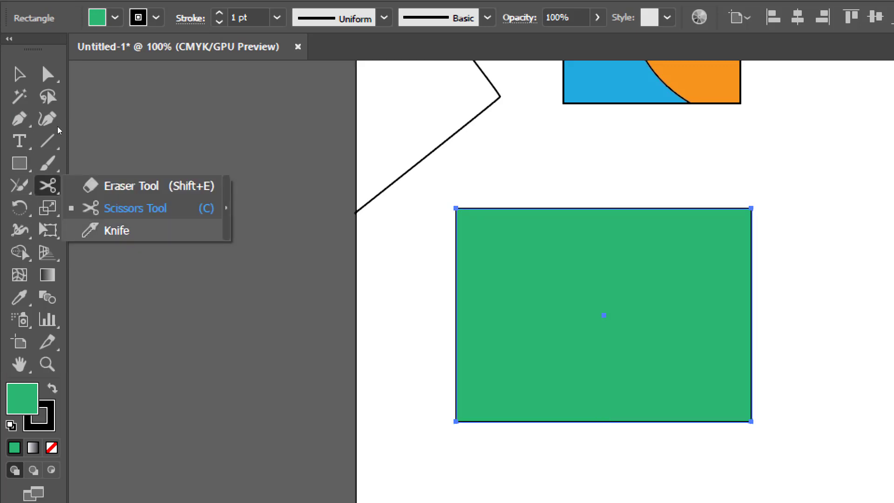
click(116, 231)
mouse_move(410, 263)
mouse_down()
mouse_move(432, 231)
mouse_move(559, 281)
mouse_move(694, 248)
mouse_move(786, 277)
mouse_up()
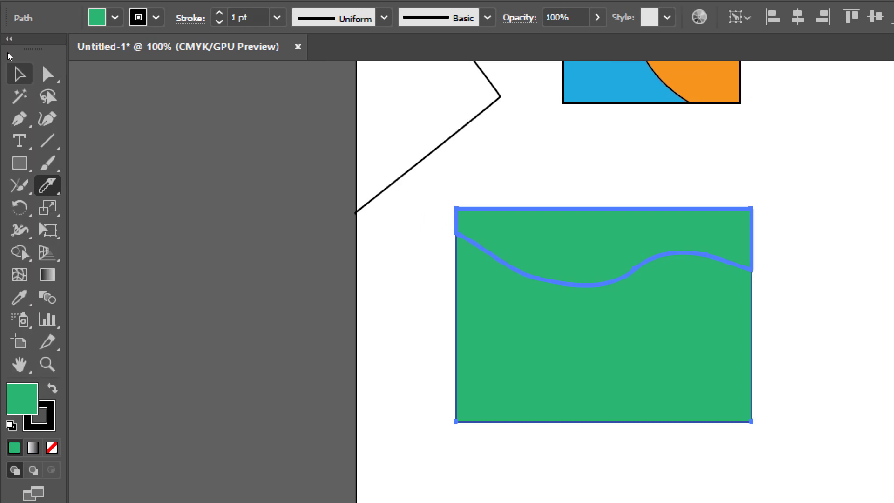
click(18, 75)
click(406, 256)
drag(569, 226, 568, 206)
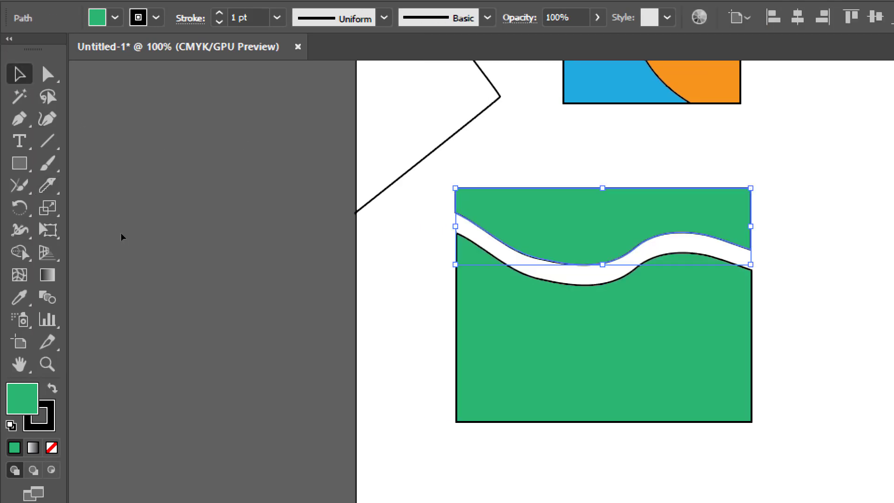
key(ctrl+z)
key(ctrl+z)
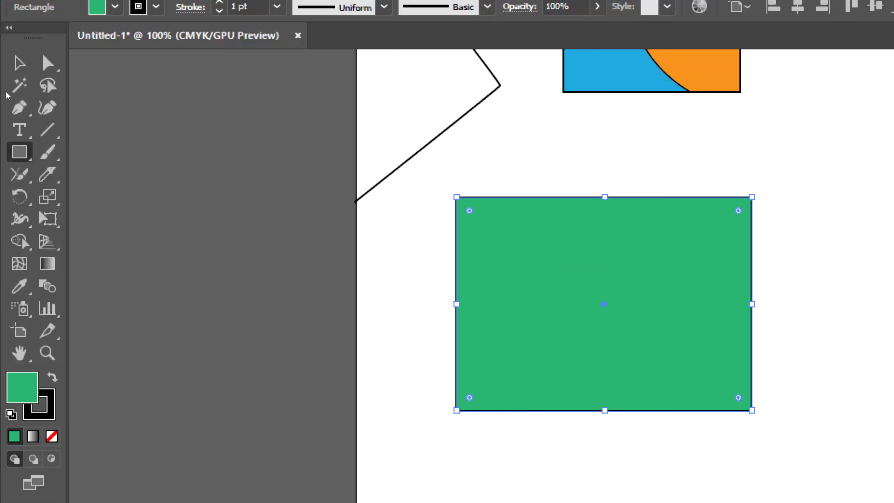
Draw a circle overlapping the right part of the green rectangle, fill it with orange and deselect it.
click(19, 153)
click(103, 197)
drag(787, 169, 573, 345)
click(111, 6)
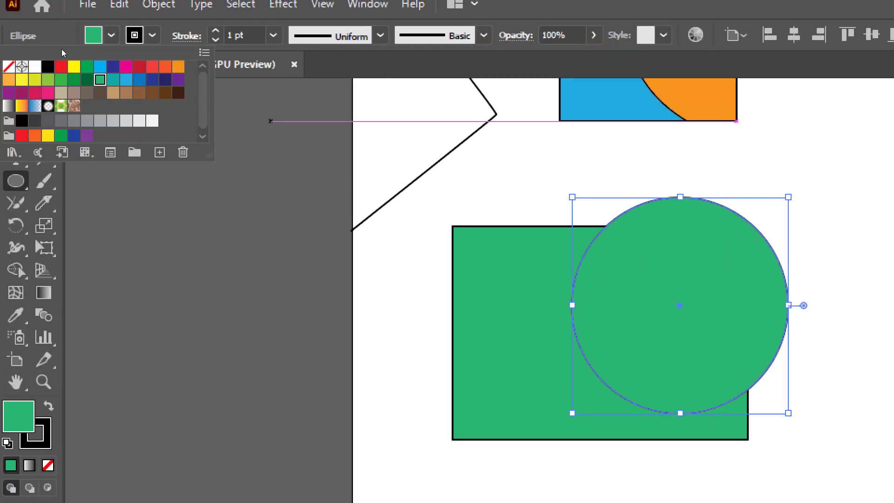
click(139, 67)
click(179, 66)
click(248, 299)
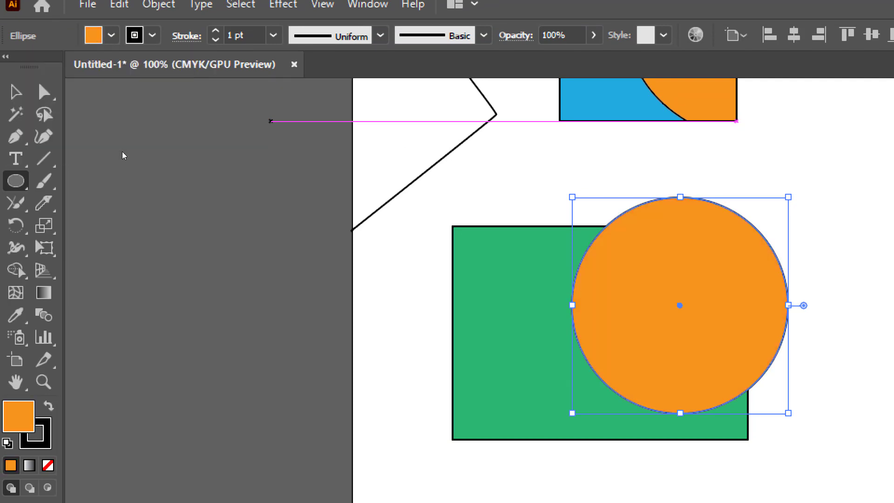
click(20, 93)
click(76, 119)
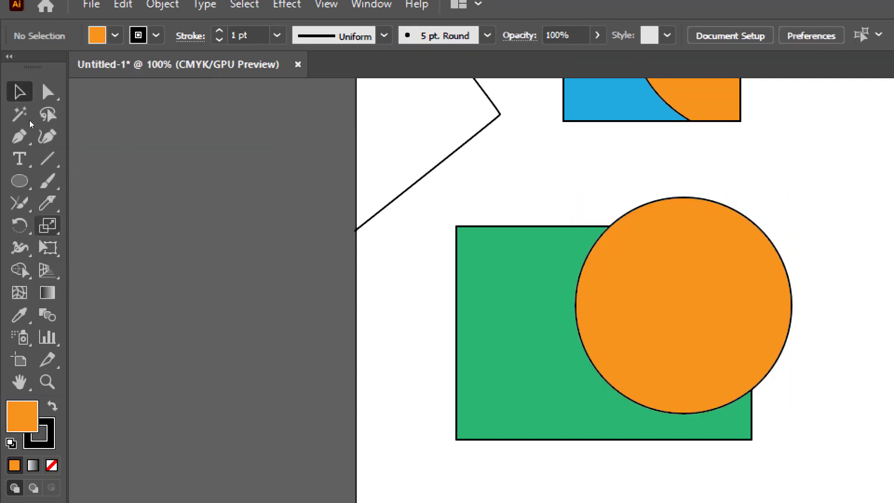
Cut the circle and rectangle along one curved line with the Knife tool and move both upper pieces up from the lower ones.
click(47, 204)
mouse_move(400, 310)
mouse_down()
mouse_move(447, 265)
mouse_move(810, 340)
mouse_up()
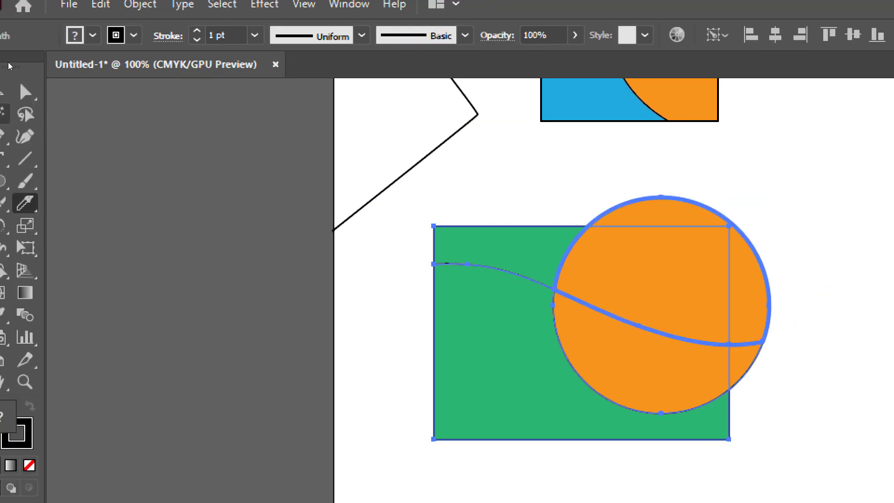
click(2, 92)
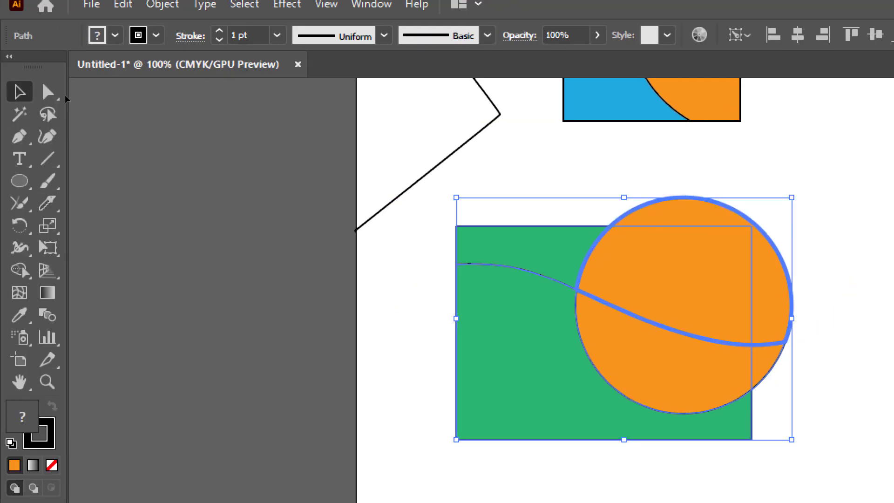
click(240, 144)
drag(662, 270, 686, 242)
drag(509, 263, 504, 231)
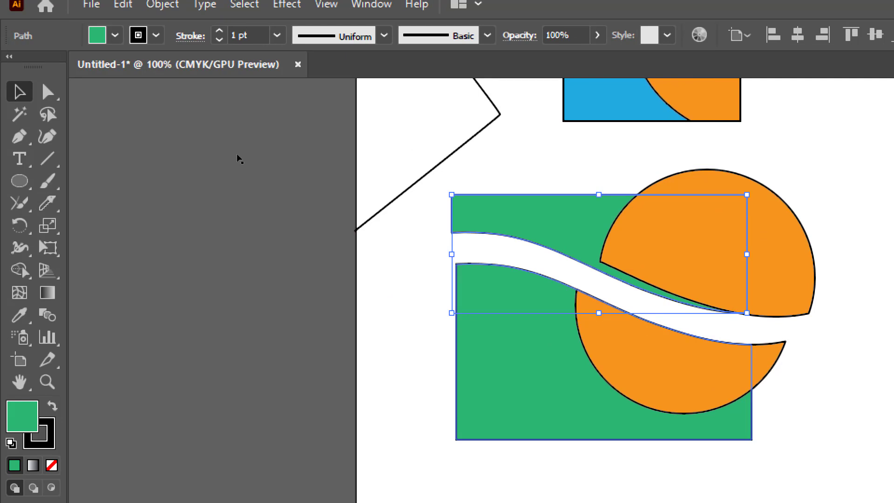
Delete all the cut circle and rectangle pieces and draw a large green circle in the same area.
drag(818, 441, 552, 194)
key(Delete)
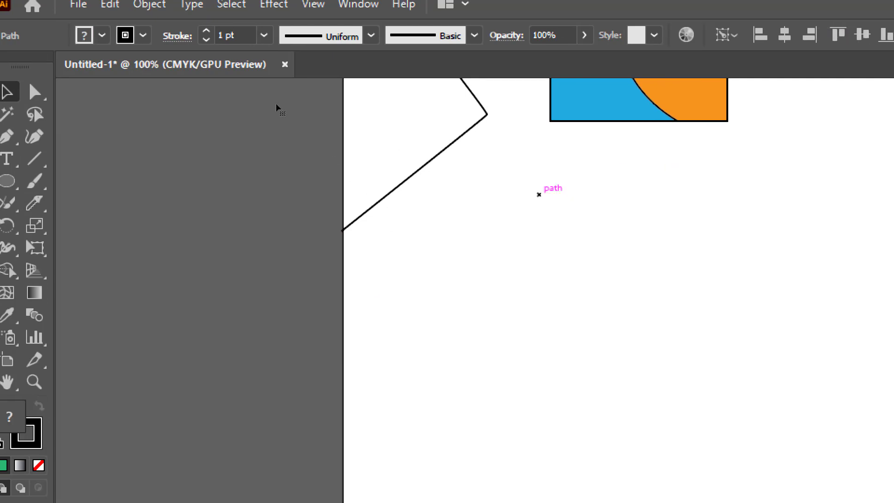
click(7, 181)
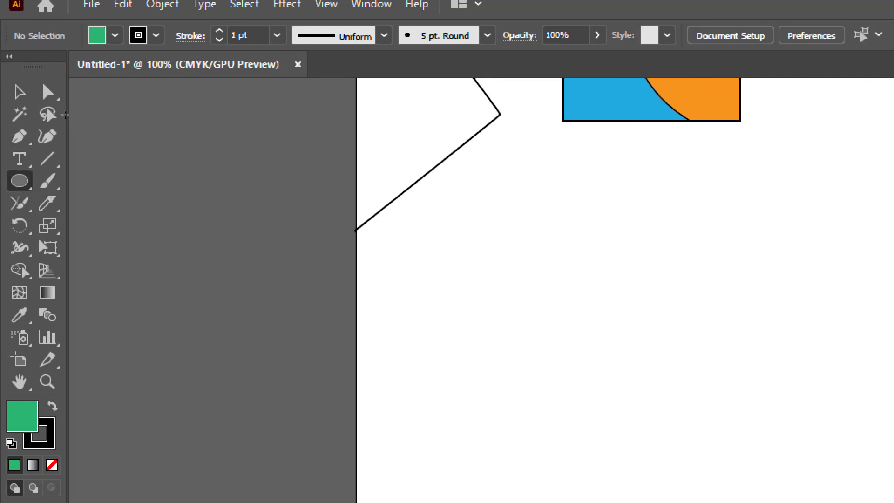
drag(486, 213, 751, 477)
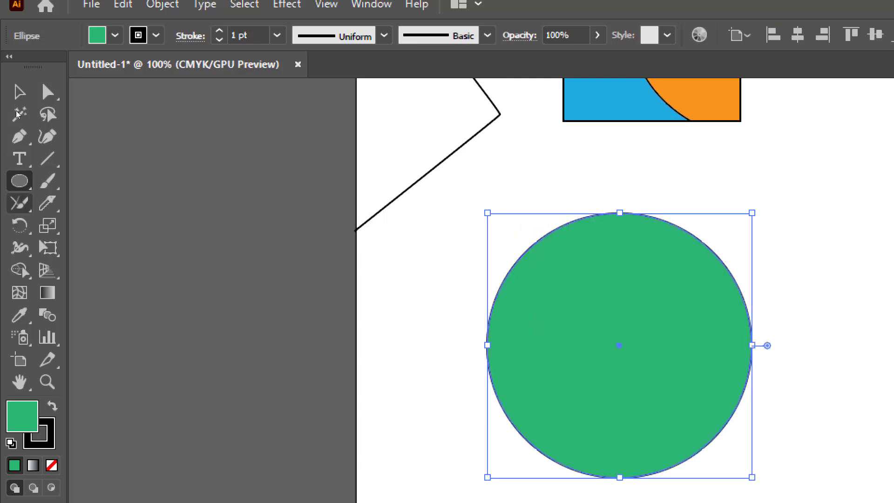
Try a smooth Knife cut across the middle of the green circle and undo it.
click(46, 204)
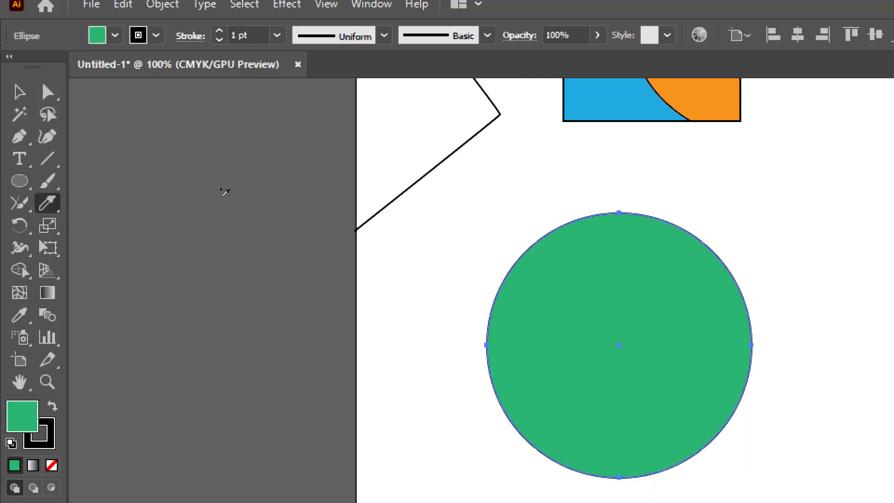
mouse_move(439, 367)
mouse_down()
mouse_move(439, 344)
mouse_move(463, 310)
mouse_move(712, 347)
mouse_move(792, 280)
mouse_up()
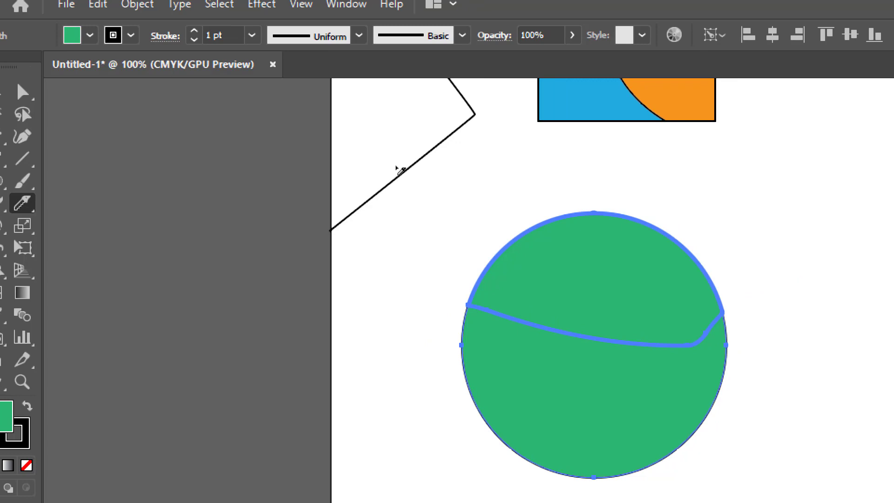
key(ctrl+z)
Try a jagged Knife cut across the lower half of the green circle and undo it to restore the whole circle.
drag(423, 429, 537, 402)
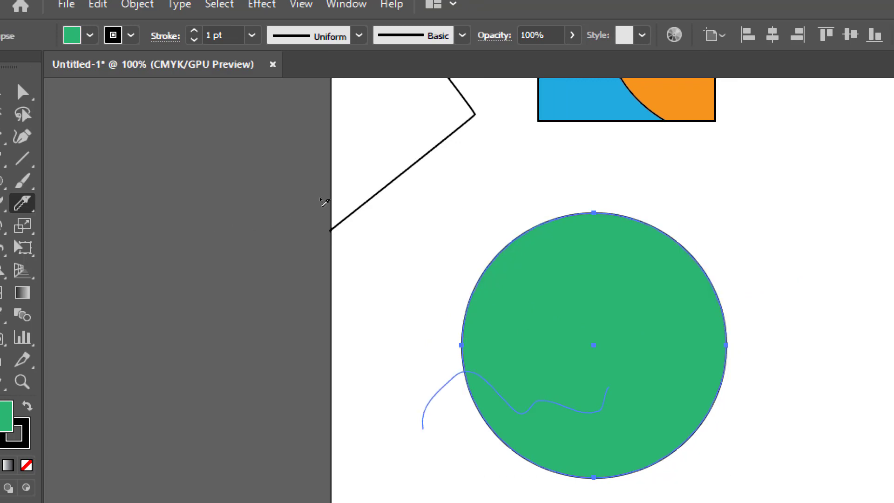
mouse_move(608, 386)
mouse_down()
mouse_move(659, 388)
mouse_move(684, 361)
mouse_move(789, 338)
mouse_up()
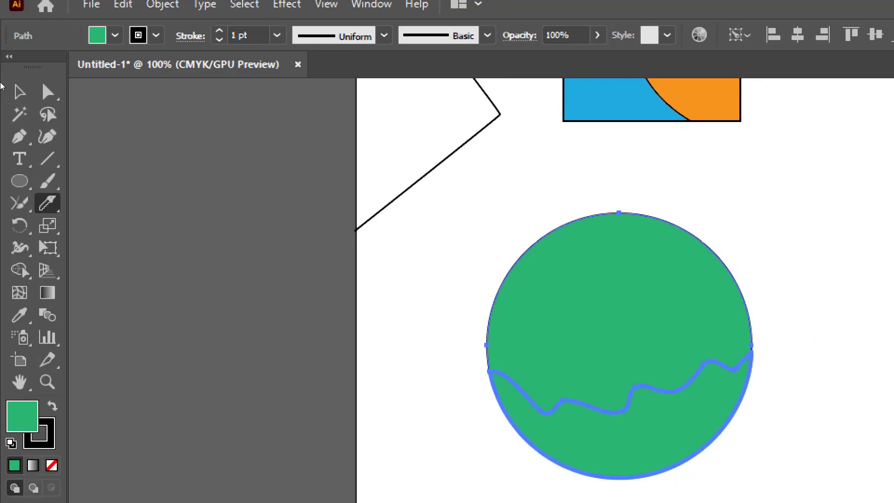
click(20, 91)
click(393, 222)
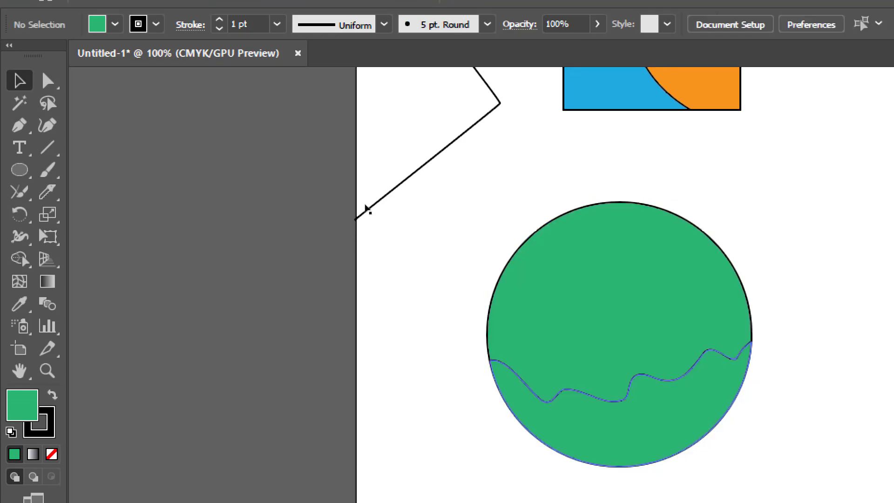
key(ctrl+z)
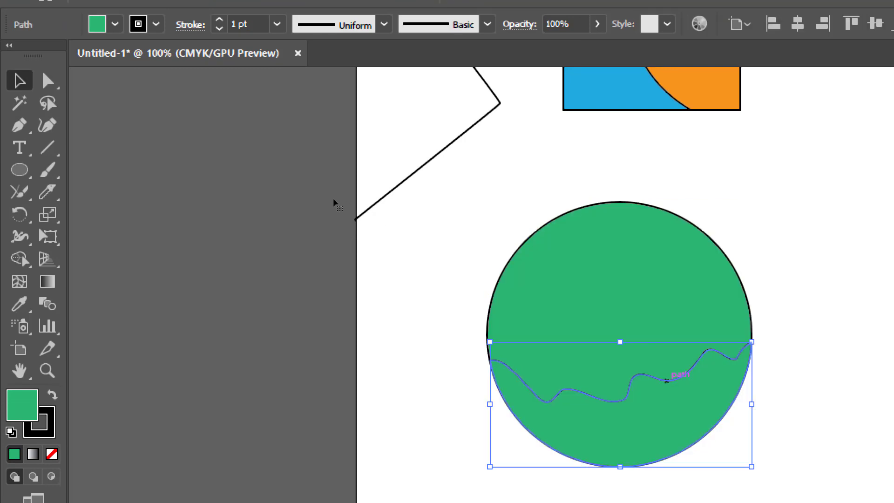
key(ctrl+z)
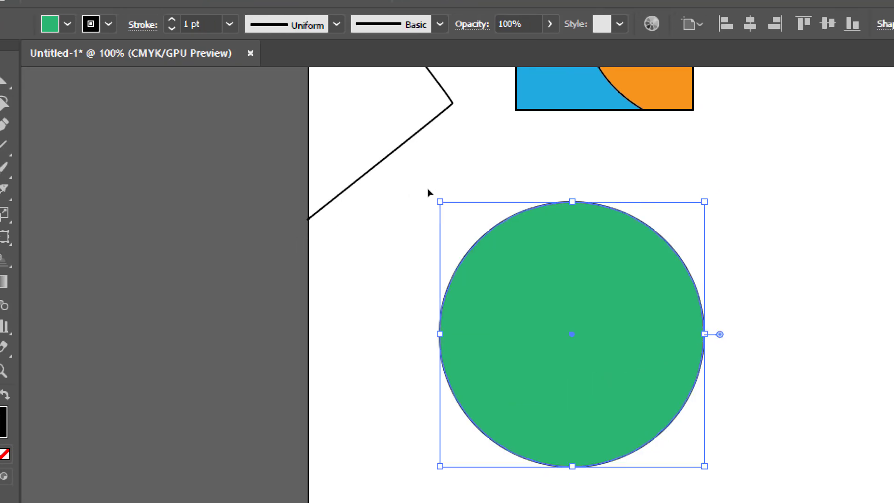
key(ctrl+z)
key(ctrl+z)
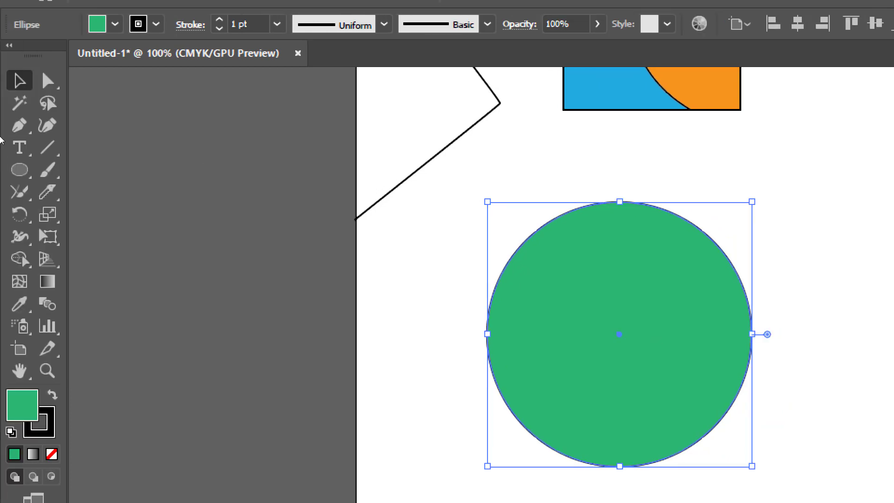
Slice the green circle with five straight Knife cuts, four running across it and one steep diagonal crossing the lower three.
click(47, 192)
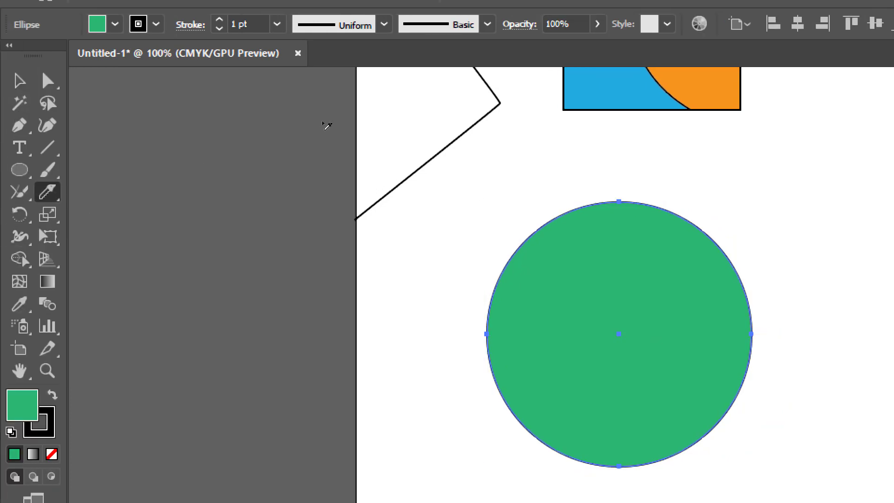
drag(472, 362, 792, 245)
drag(479, 324, 682, 178)
drag(495, 371, 784, 362)
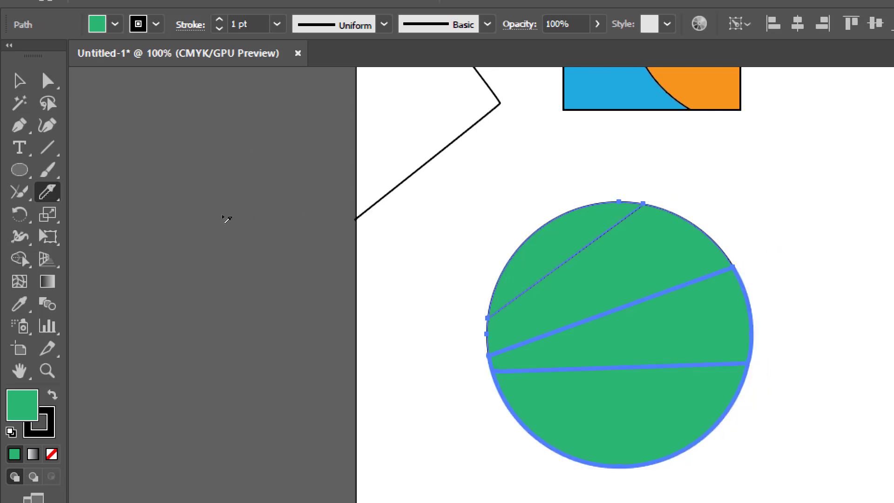
drag(475, 407, 765, 411)
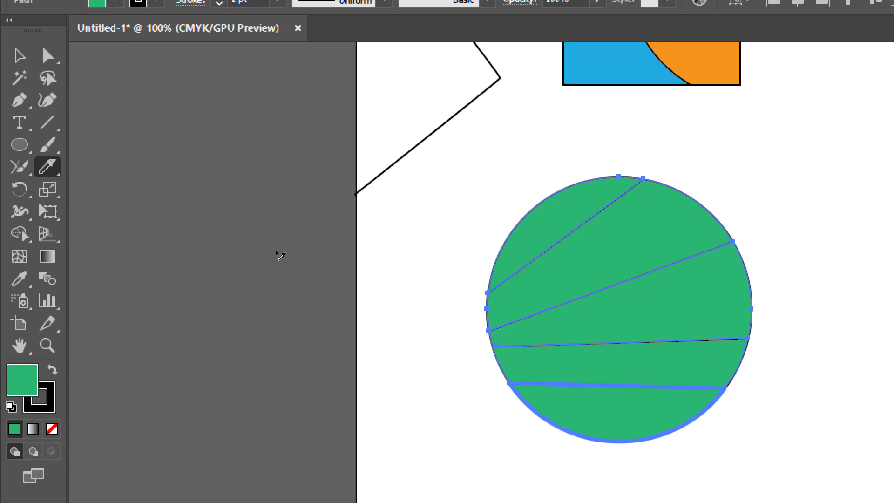
mouse_move(566, 454)
mouse_down()
mouse_move(611, 409)
mouse_move(709, 242)
mouse_move(723, 177)
mouse_up()
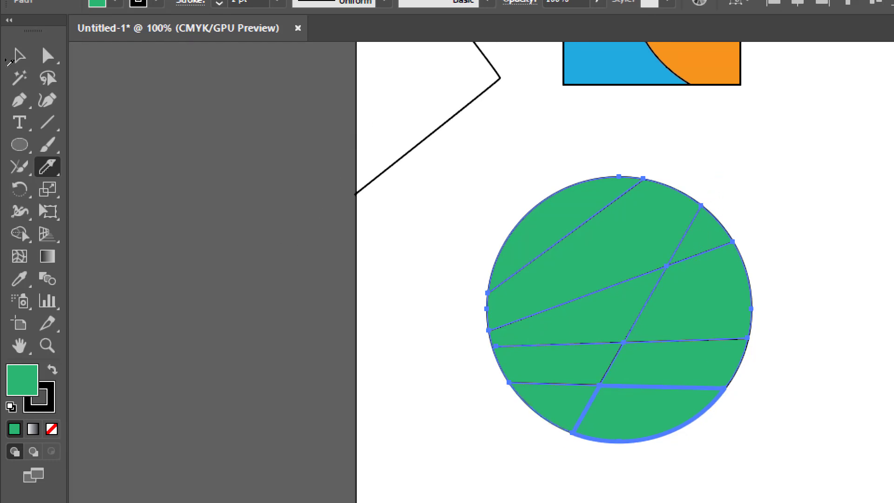
Try moving the long upper piece and the right-hand piece away from the sliced circle, and undo both moves.
click(18, 56)
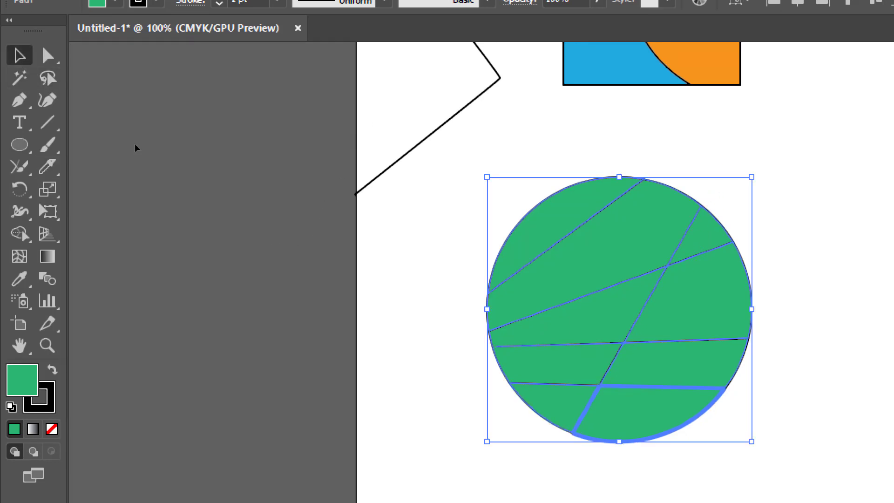
click(271, 239)
drag(602, 247, 669, 180)
drag(719, 293, 792, 319)
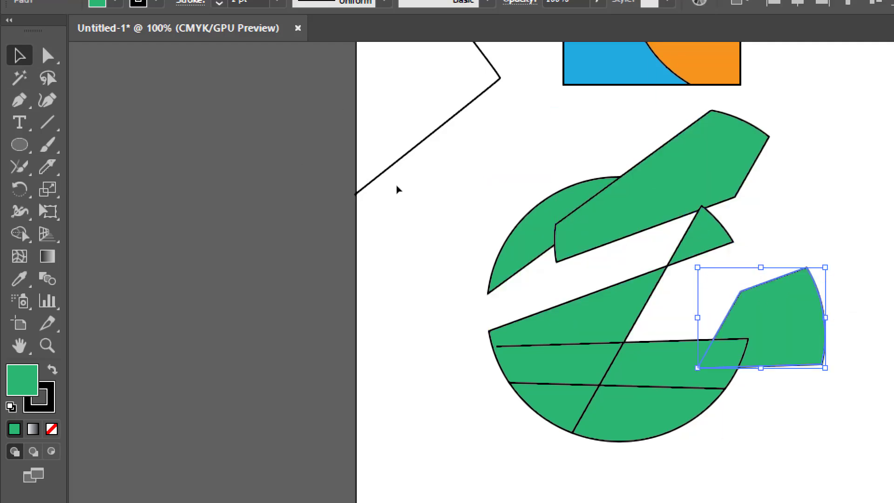
key(ctrl+z)
key(ctrl+z)
key(ctrl+z)
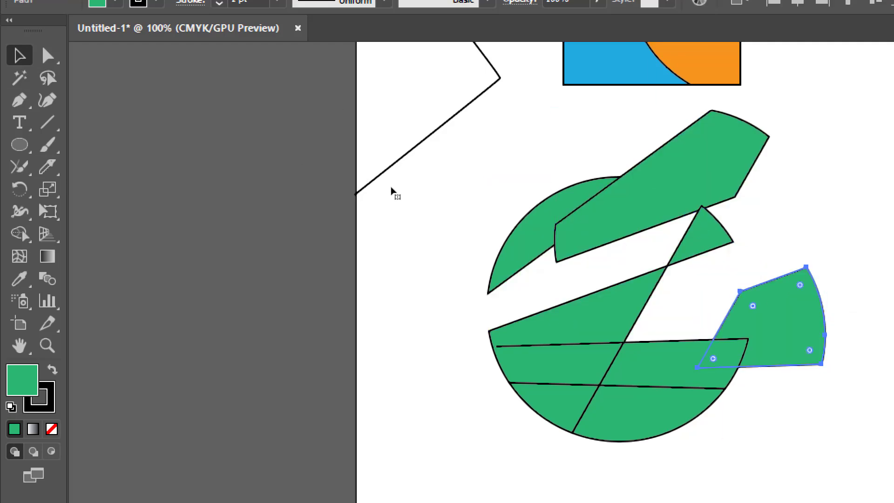
Select all the pieces of the sliced green circle and delete them.
click(386, 252)
drag(559, 289, 466, 191)
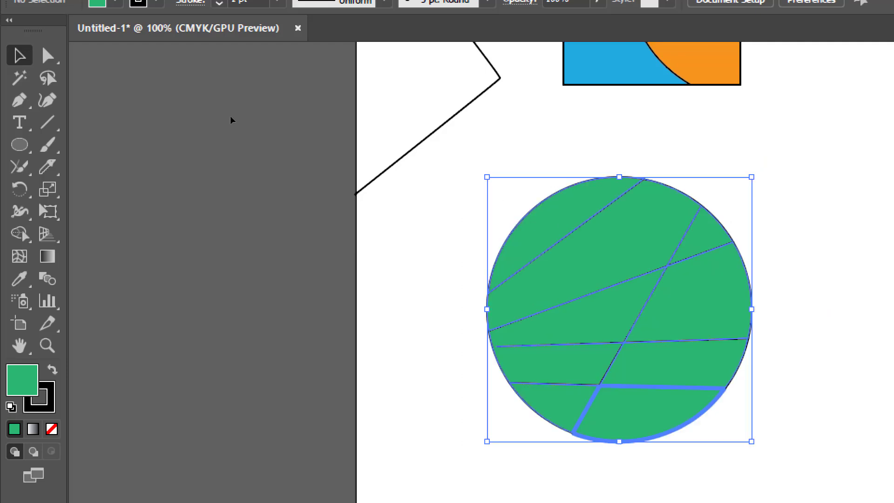
key(Delete)
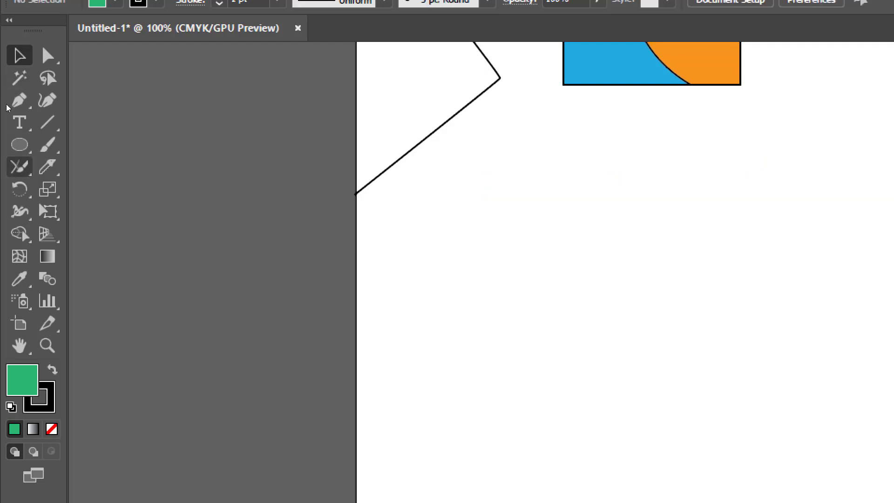
Draw a new circle below the blue and orange rectangle and remove its fill, leaving only the black outline.
click(19, 145)
drag(462, 209, 679, 426)
key(space)
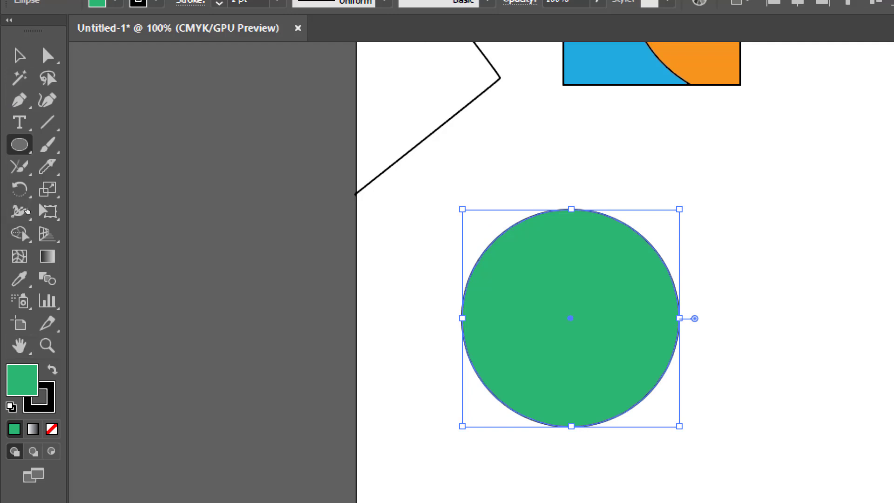
key(shift+x)
key(shift+x)
click(52, 429)
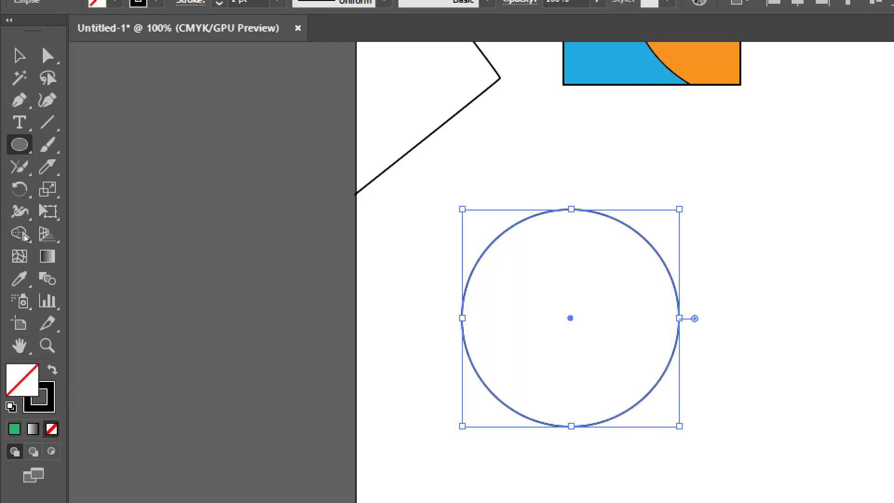
Try stroke weights of 16 pt and 60 pt on the circle, and settle on 20 pt.
click(277, 44)
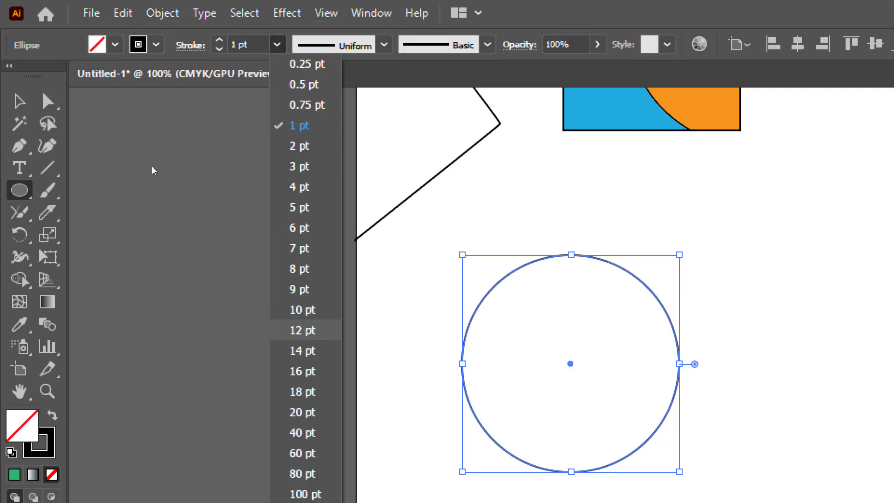
click(307, 371)
click(277, 44)
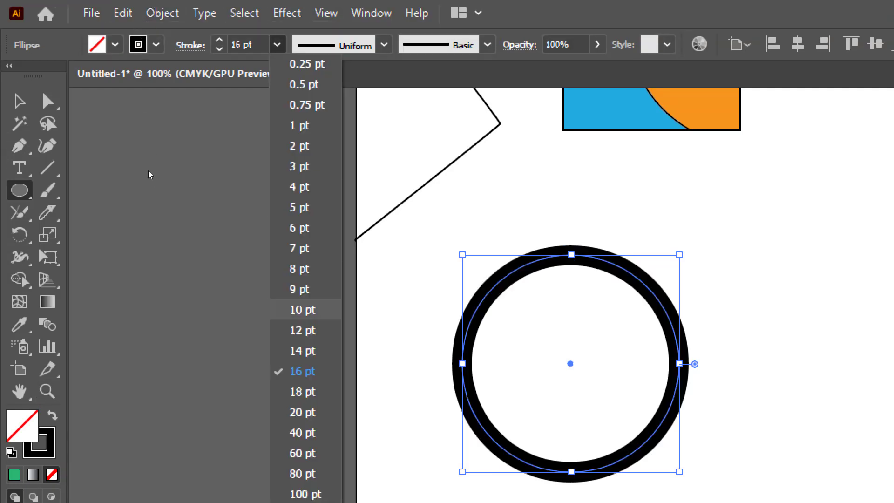
click(308, 453)
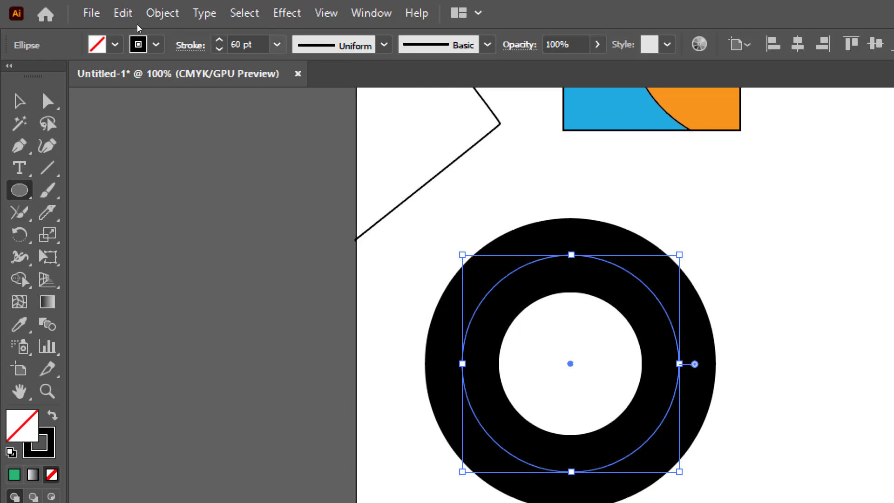
click(277, 44)
click(306, 412)
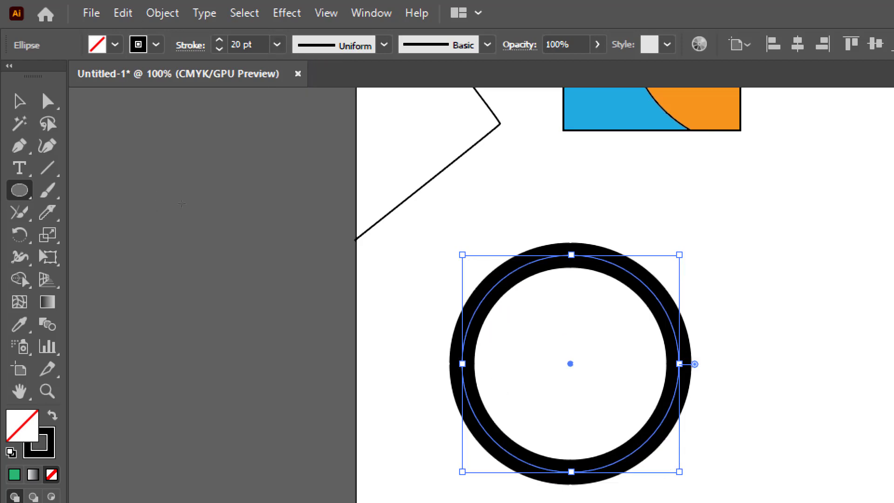
Expand the circle's fill and stroke into a solid ring and move the ring slightly up and to the left.
click(20, 98)
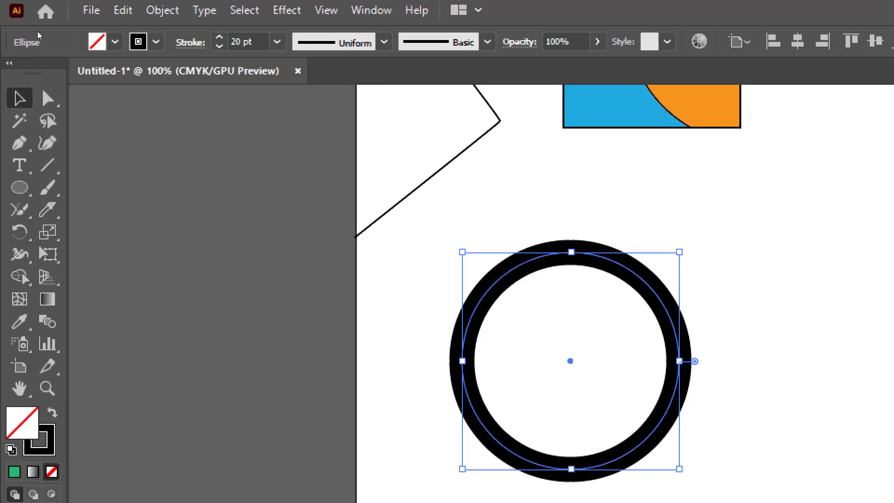
click(163, 10)
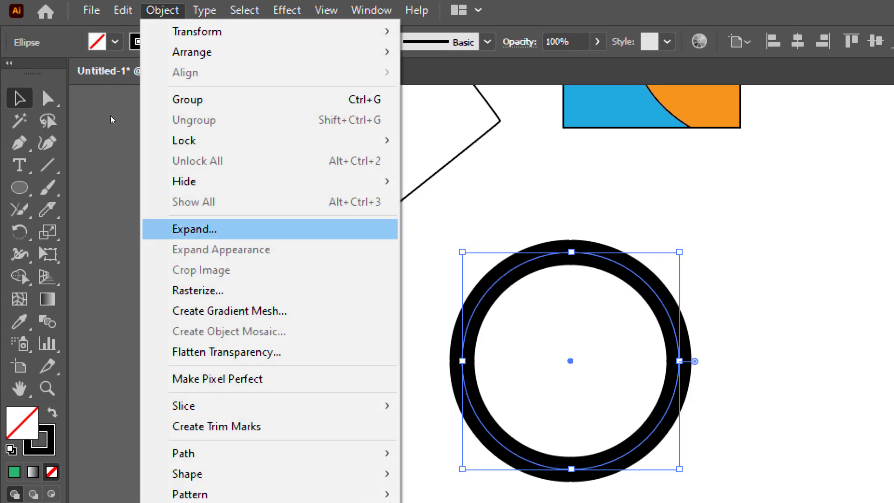
click(194, 229)
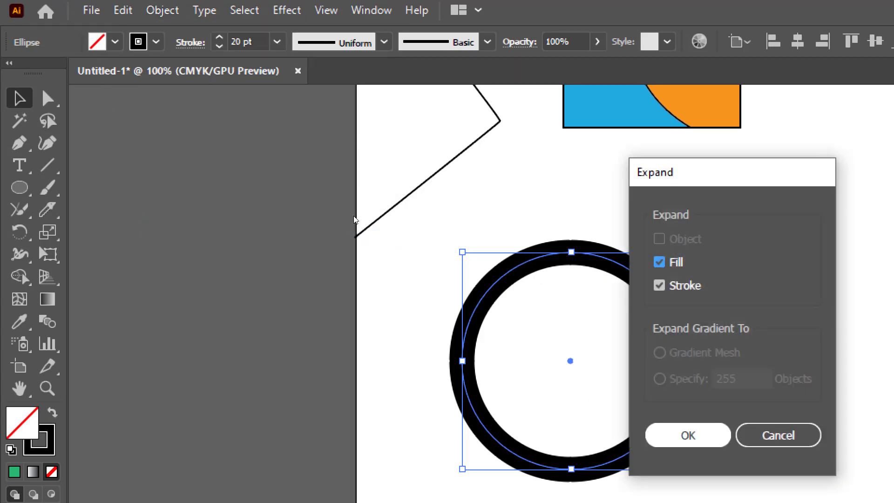
click(707, 431)
click(704, 352)
drag(685, 334, 663, 291)
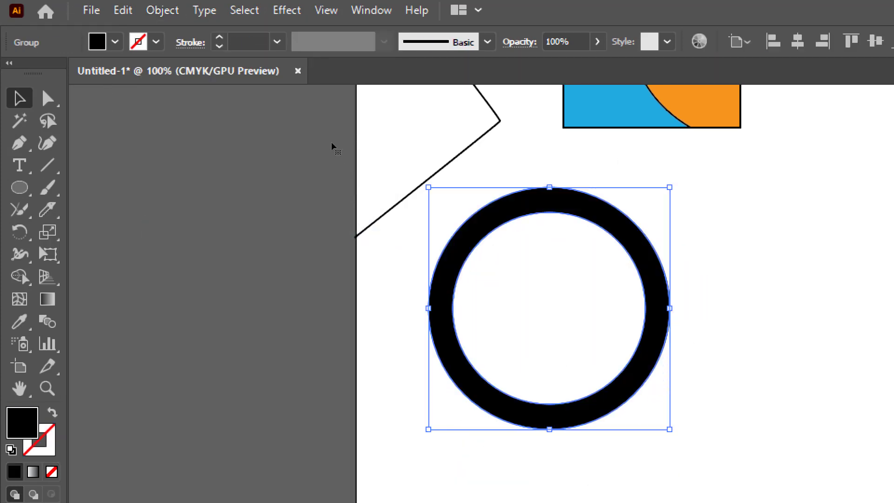
Try a freehand Knife cut across the ring's band near its upper left and undo it.
key(n)
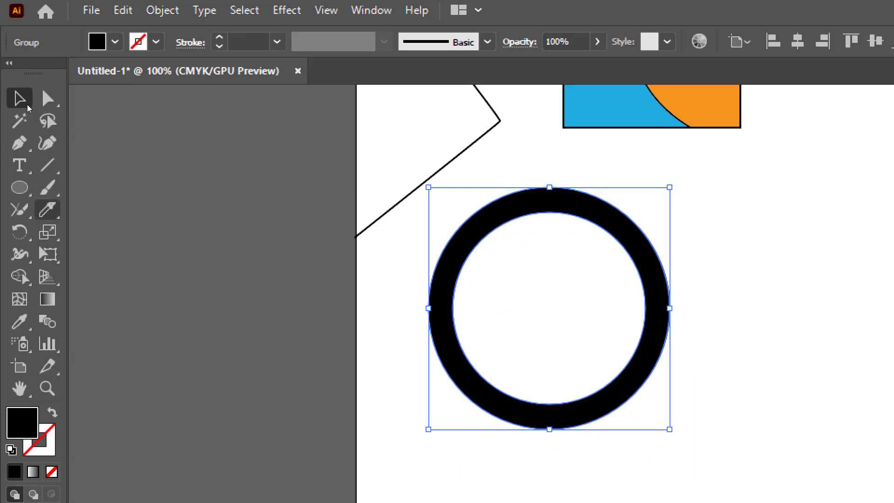
drag(519, 173, 548, 248)
key(v)
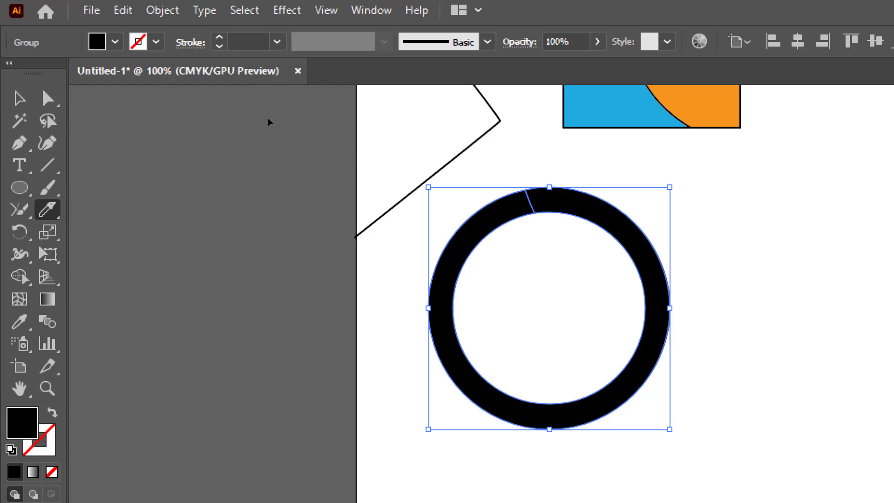
key(ctrl+z)
Split the ring into four segments with straight Knife cuts at its upper left, lower left, lower right and upper right.
drag(514, 184, 548, 226)
drag(487, 316, 450, 360)
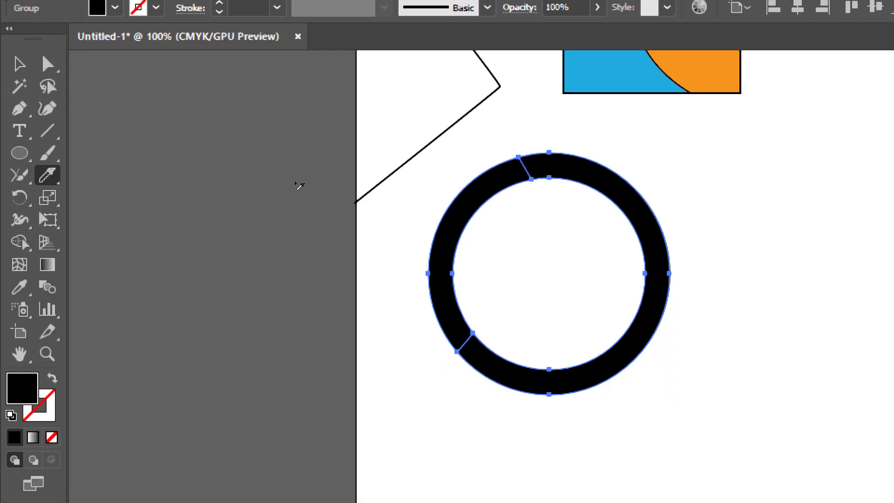
drag(589, 325, 673, 374)
drag(617, 223, 695, 199)
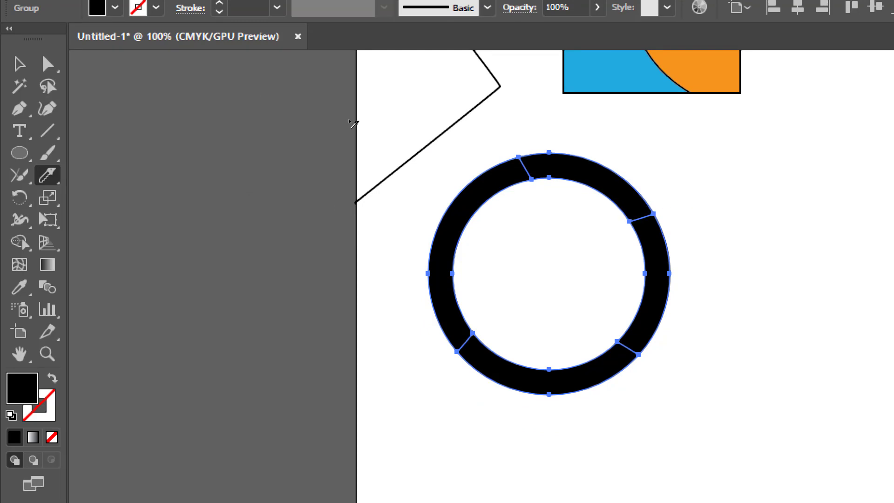
key(v)
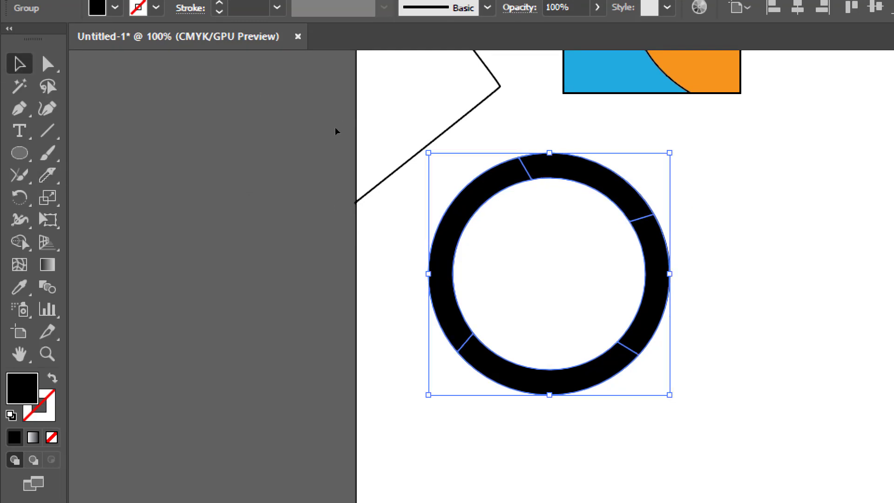
Move the cut ring slightly to the right and ungroup its segments.
click(730, 196)
mouse_move(645, 274)
mouse_down()
mouse_move(703, 266)
mouse_move(661, 275)
mouse_up()
right_click(672, 274)
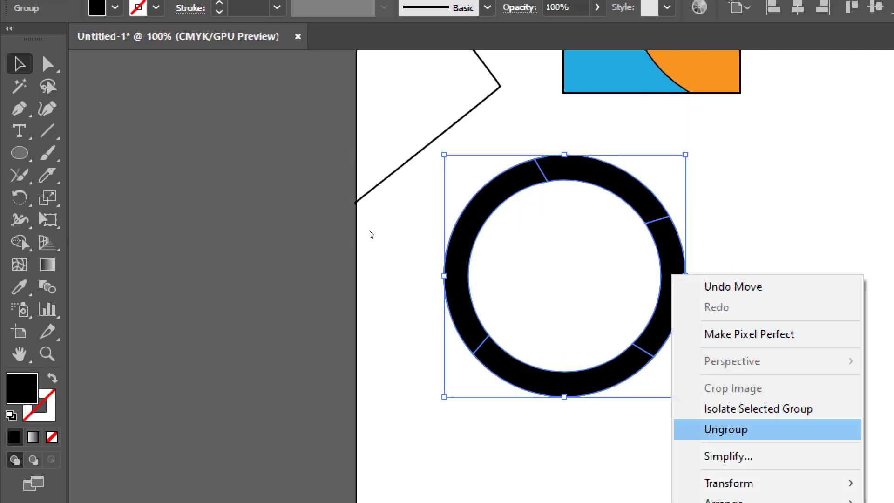
click(738, 430)
click(730, 352)
Move the right, upper, left and lower ring segments outward to leave gaps between them.
drag(673, 281, 713, 281)
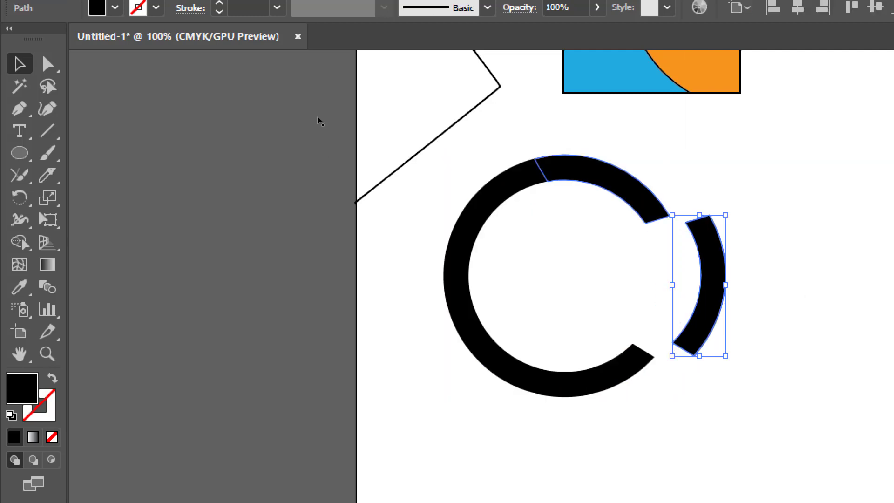
drag(601, 167, 603, 142)
drag(454, 275, 424, 275)
drag(541, 376, 538, 405)
click(363, 237)
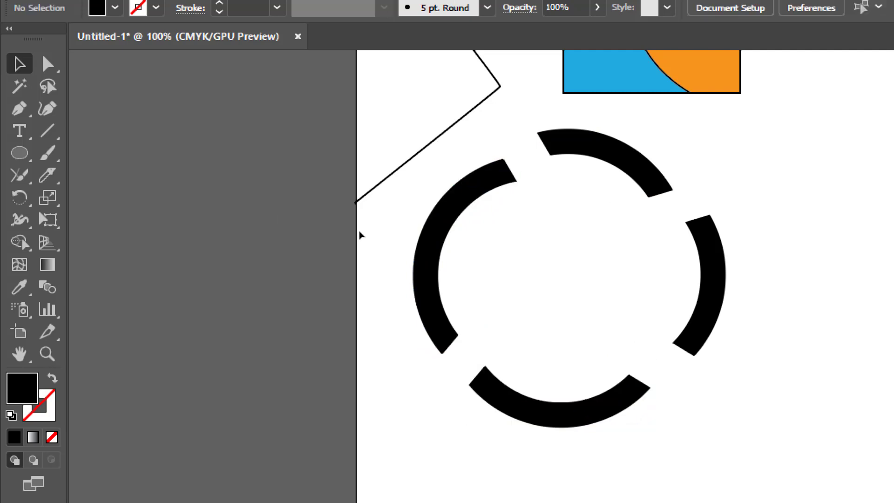
scroll(403, 180, up, 4)
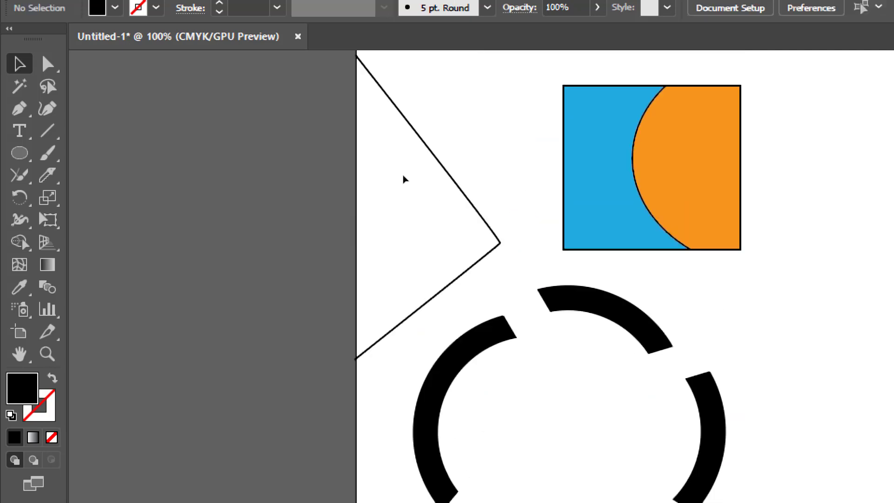